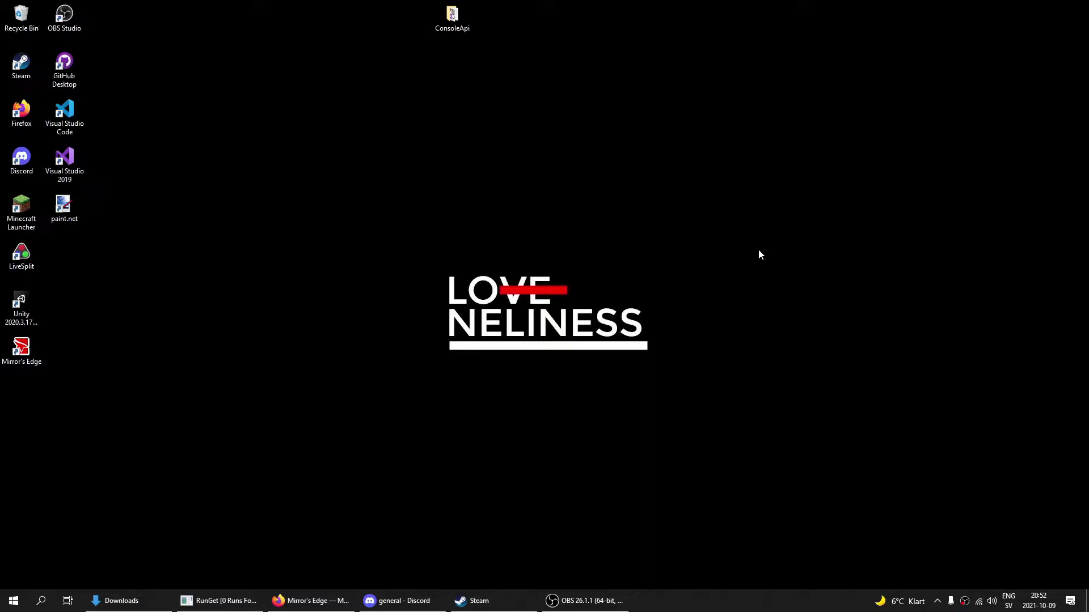
- Look up the Mirror's Edge Modding Discord server in the r/mirrorsedge post listing all community Discord servers
click(397, 600)
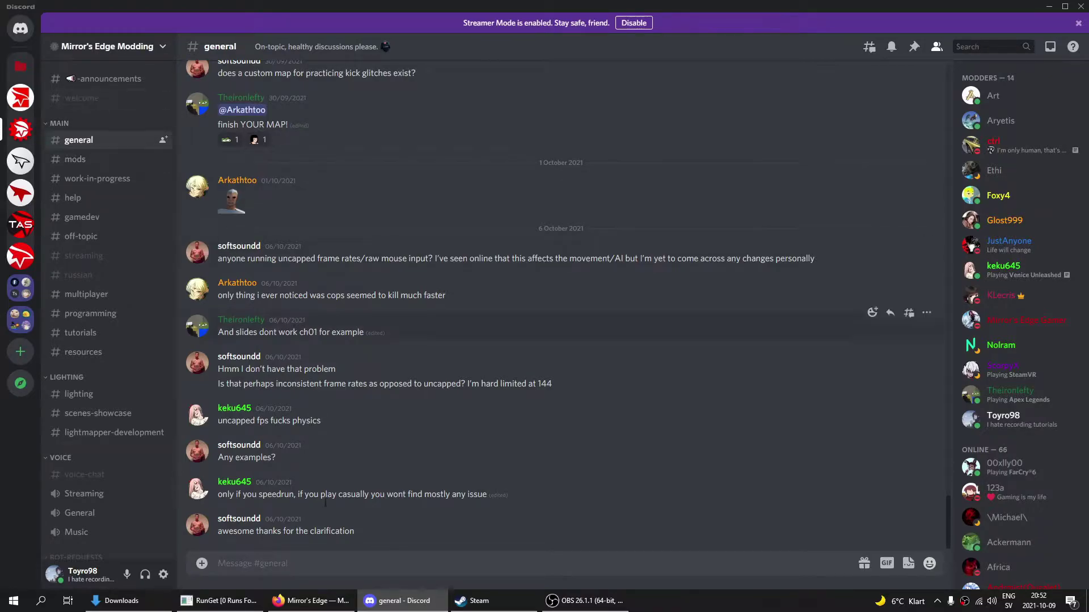
click(311, 601)
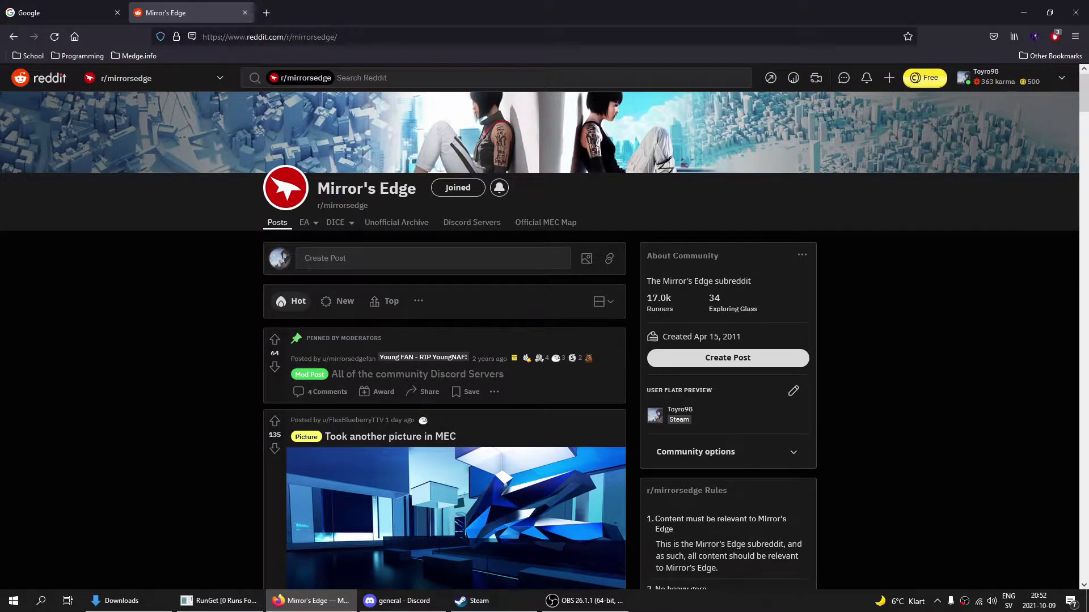
click(518, 381)
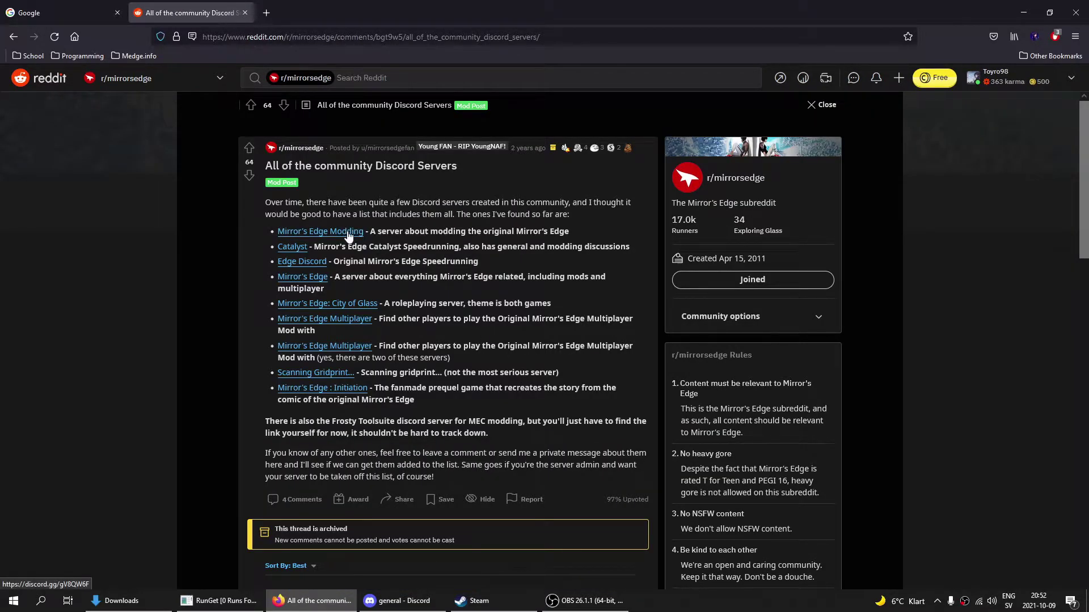
click(1024, 13)
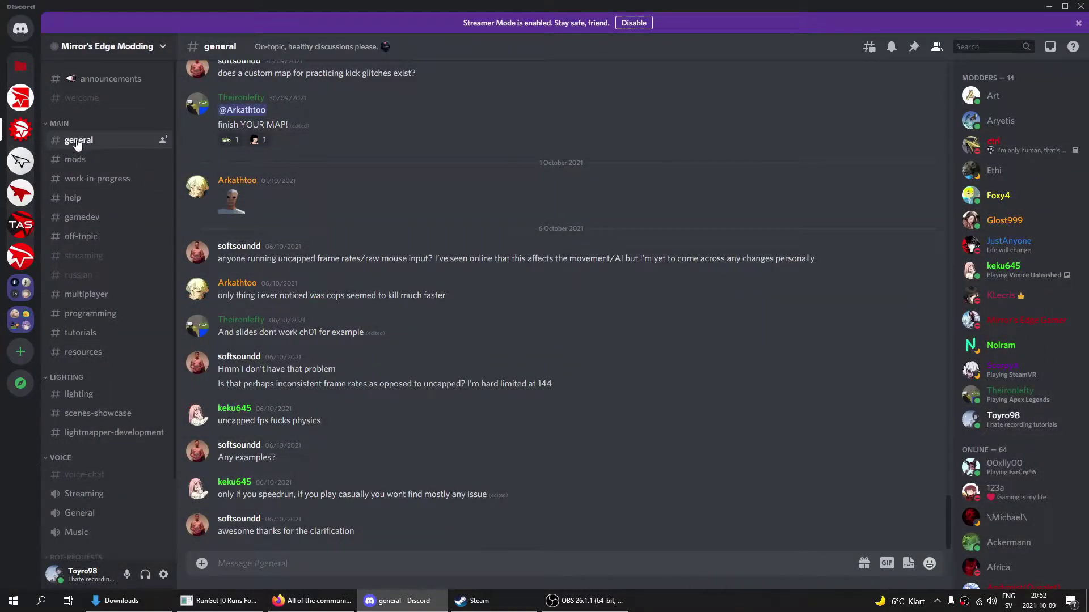
- Download UT3_WX_files.rar from the pinned messages of the Mirror's Edge Modding server's general channel
click(913, 47)
scroll(844, 339, down, 7)
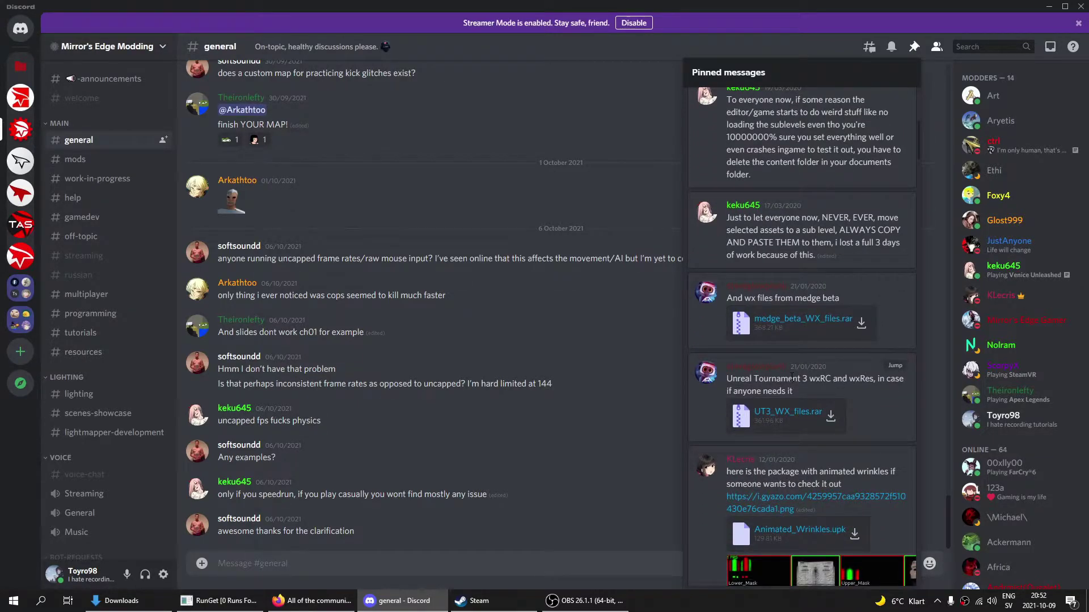
click(831, 418)
click(739, 371)
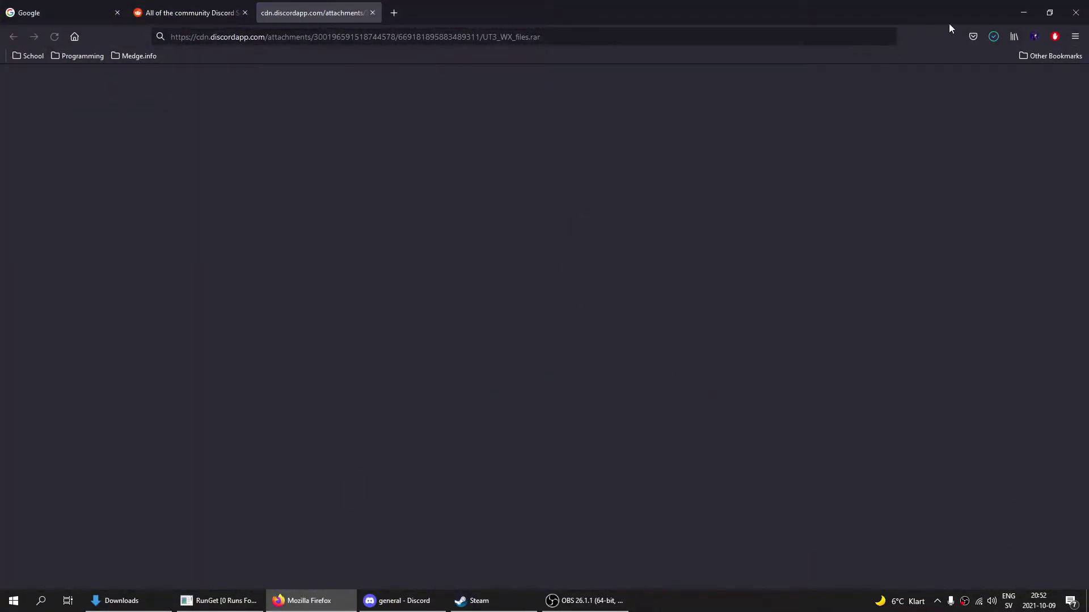
click(1023, 13)
click(1040, 7)
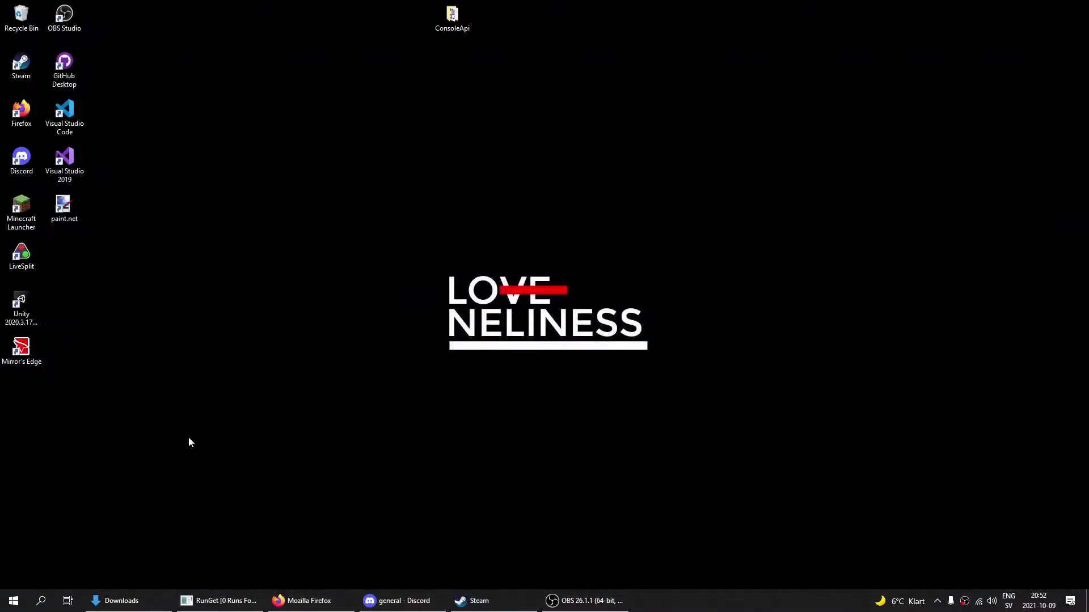
- Extract UT3_WX_files.rar in the Downloads folder into its own UT3_WX_files folder
click(122, 600)
right_click(472, 267)
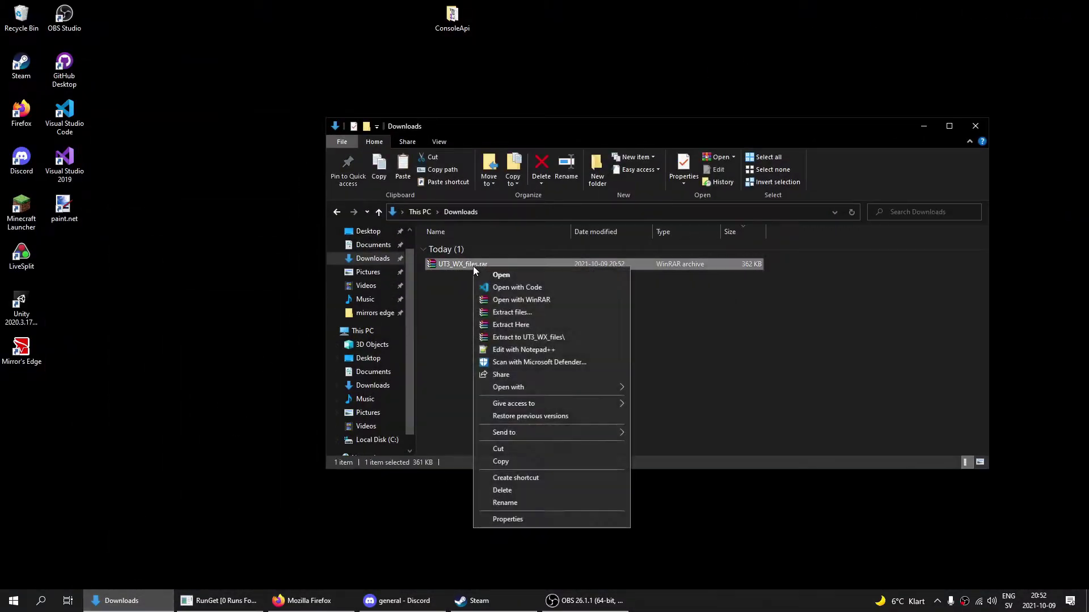
click(546, 336)
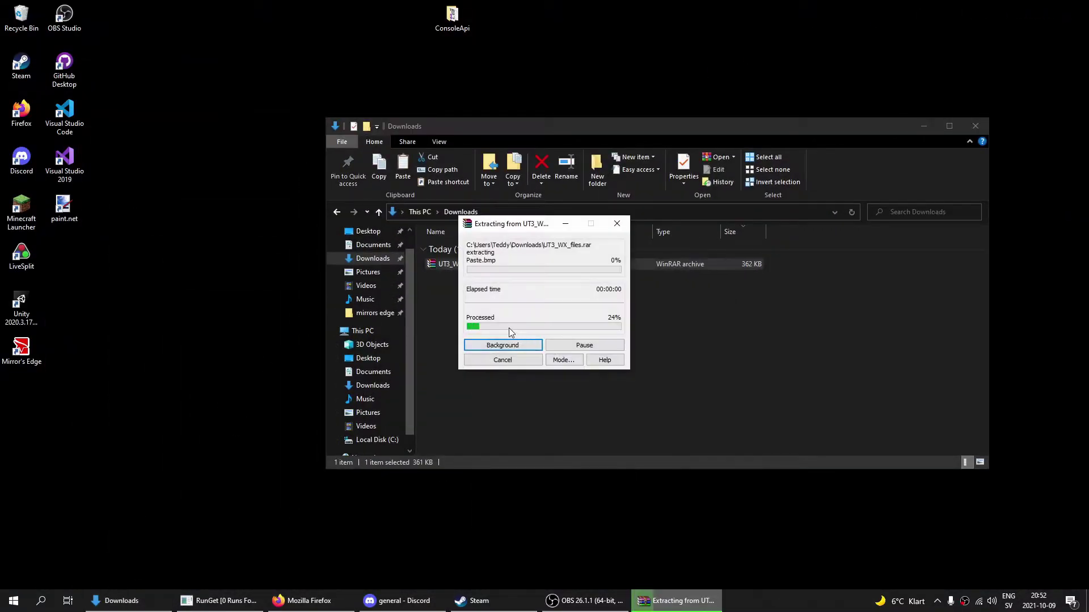
- Copy the wxRC and wxRes folders from the extracted UT3_WX_files folder
double_click(477, 275)
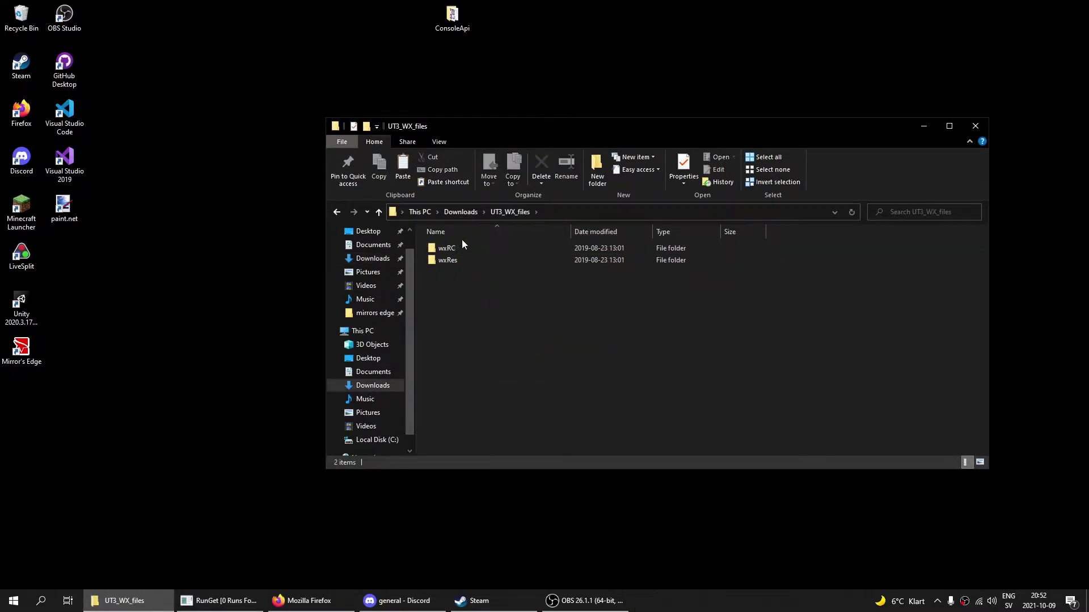
drag(470, 273, 471, 247)
right_click(471, 247)
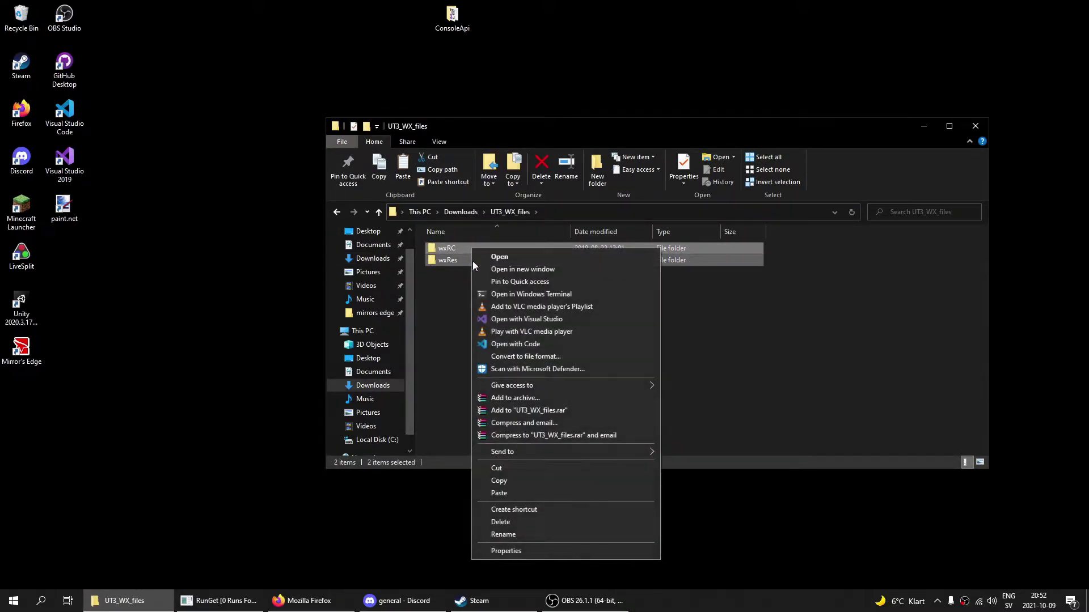
click(499, 481)
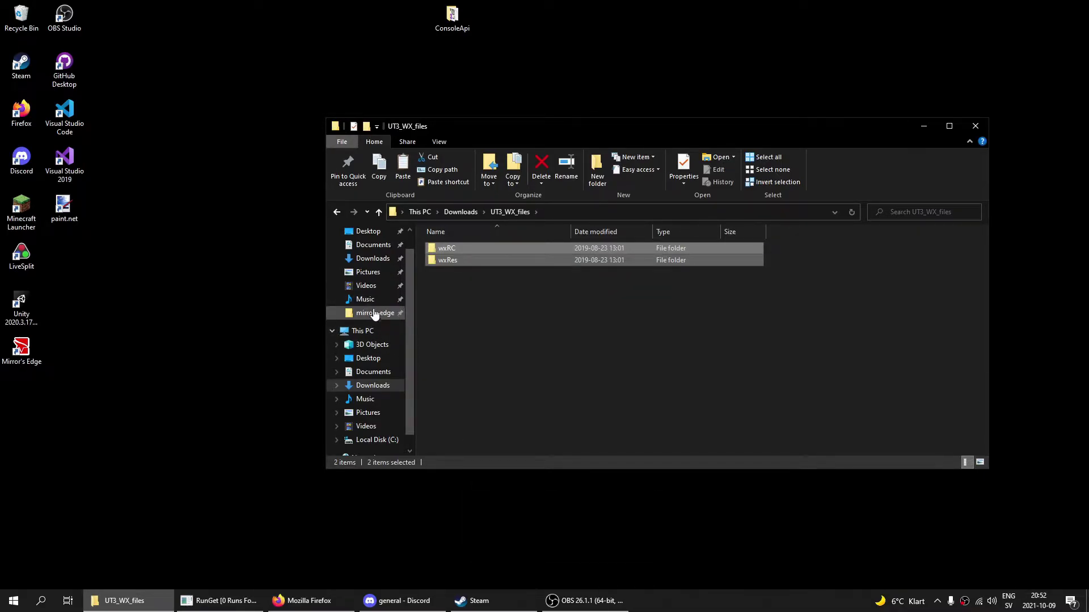
- Paste the two copied folders into the Binaries folder of the Steam mirrors edge installation
scroll(374, 306, up, 1)
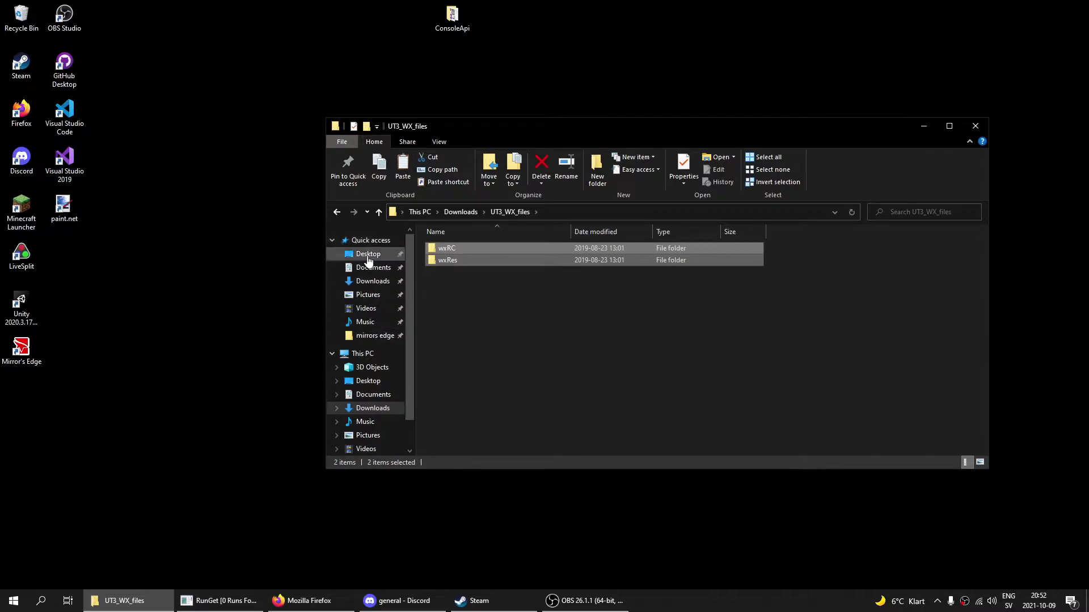
click(372, 337)
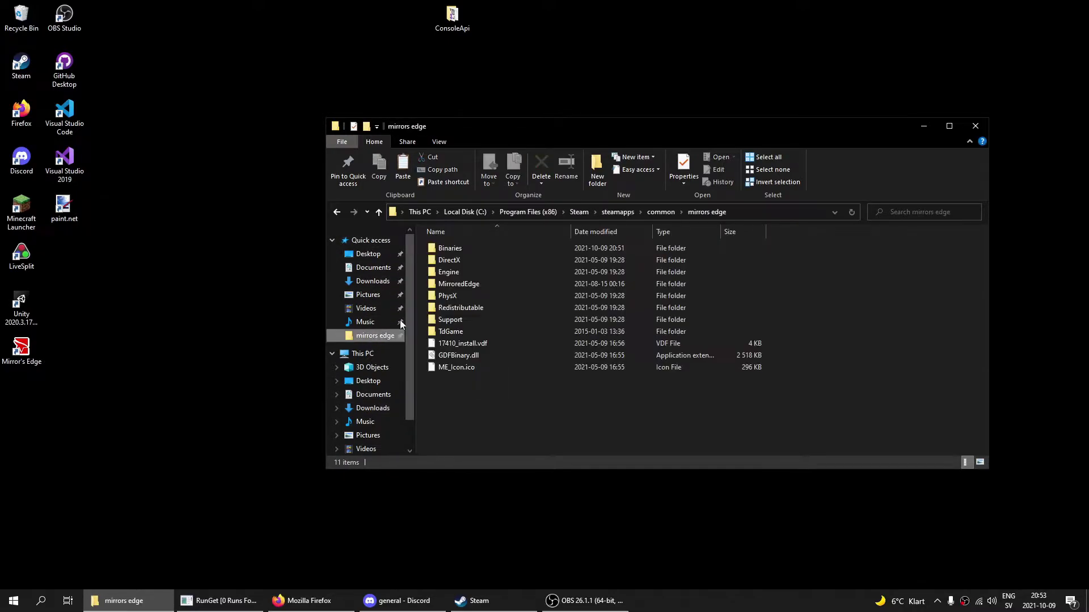
click(751, 213)
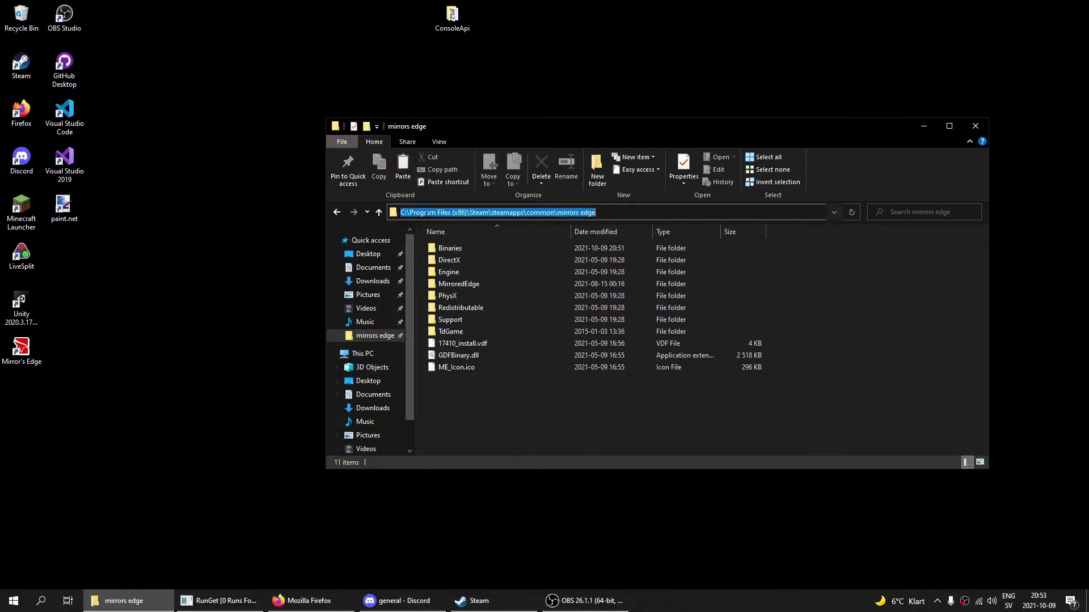
click(538, 428)
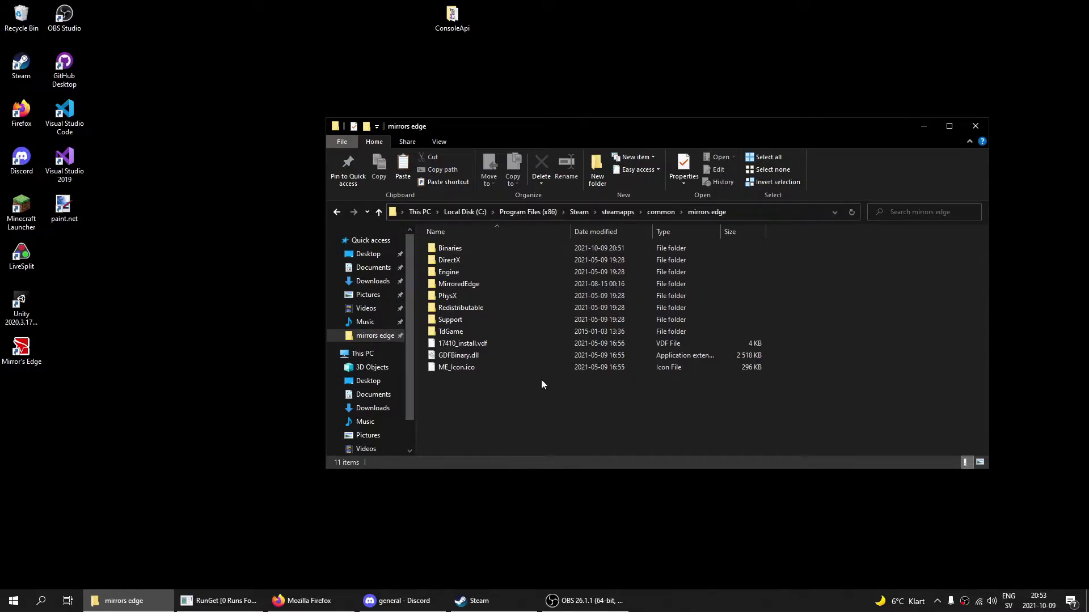
double_click(472, 249)
right_click(778, 277)
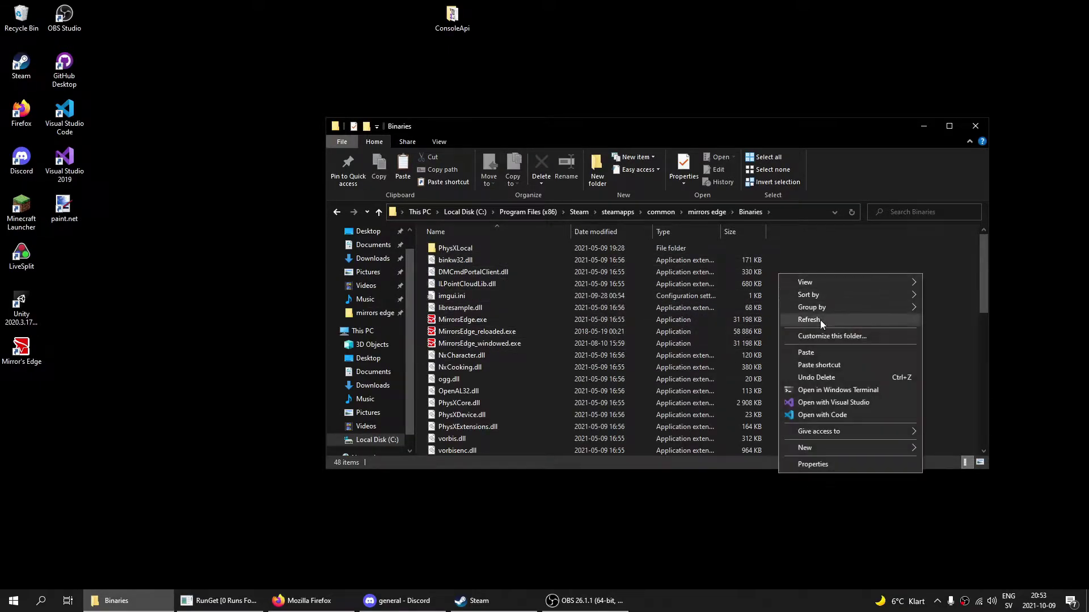
click(818, 358)
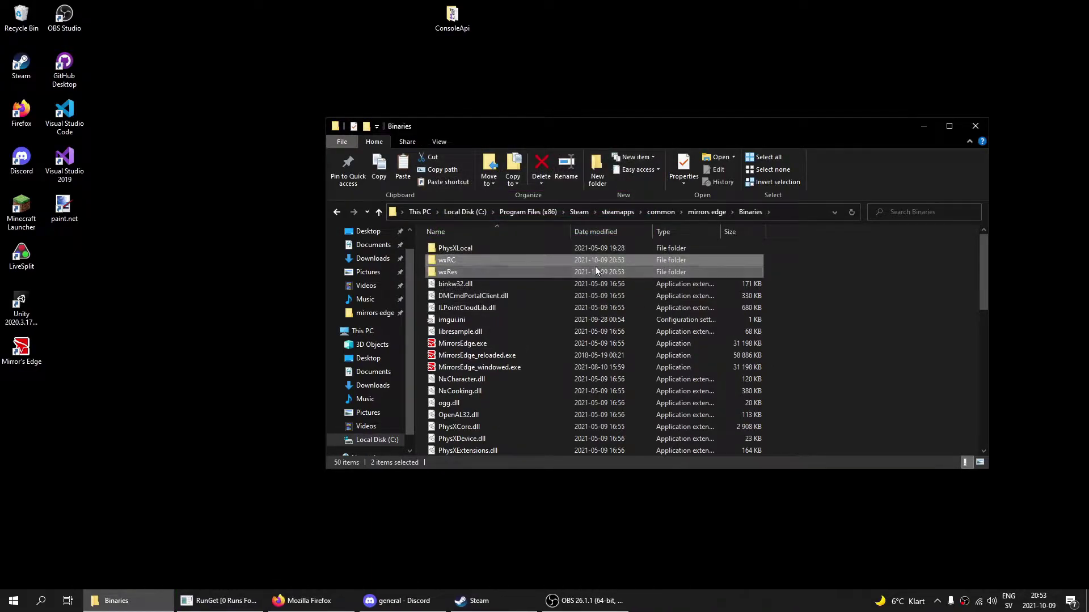
click(801, 296)
- Create a shortcut to MirrorsEdge.exe in the Binaries folder
click(463, 344)
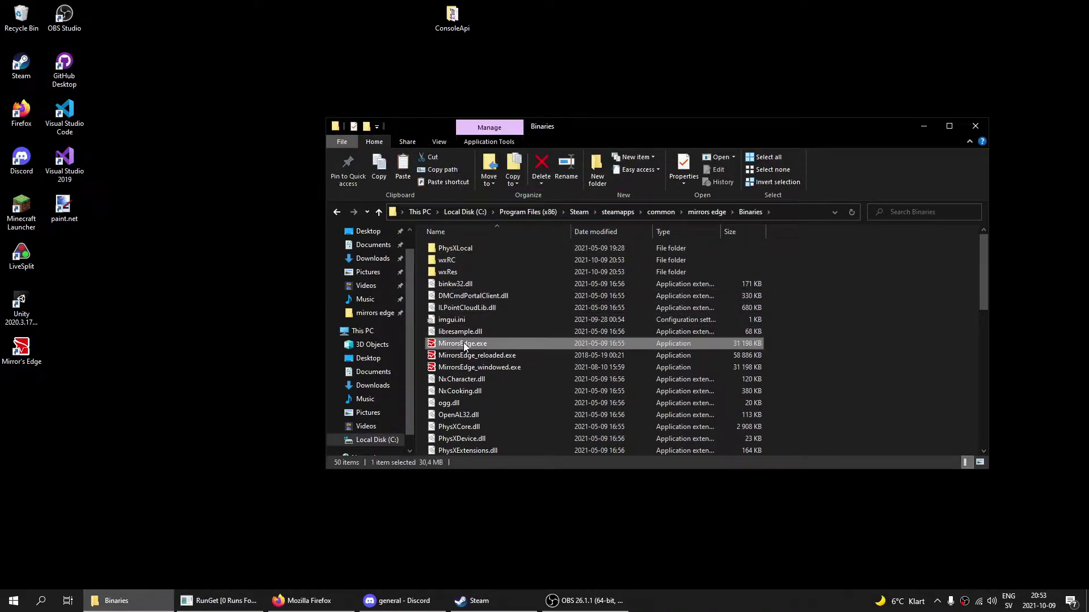
right_click(464, 344)
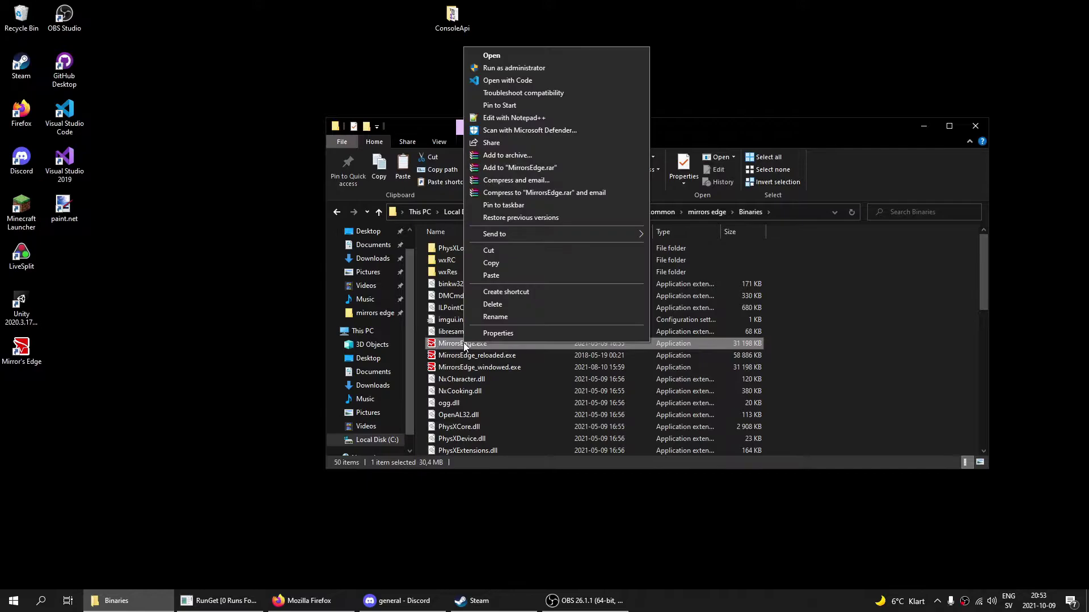
click(503, 292)
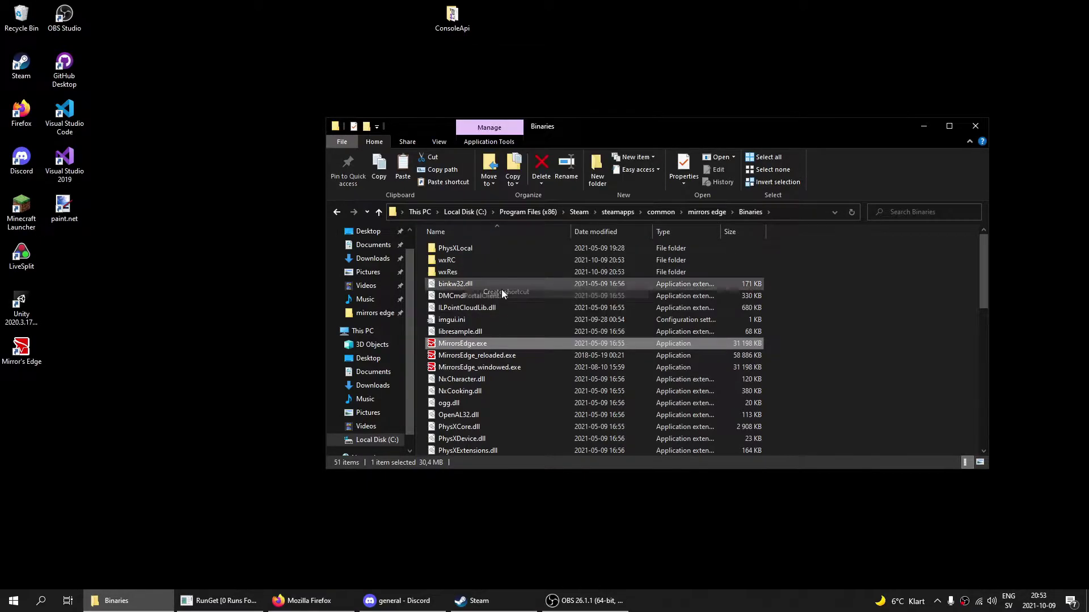
- Append the argument editor to the target of the MirrorsEdge.exe shortcut and apply the change
right_click(493, 361)
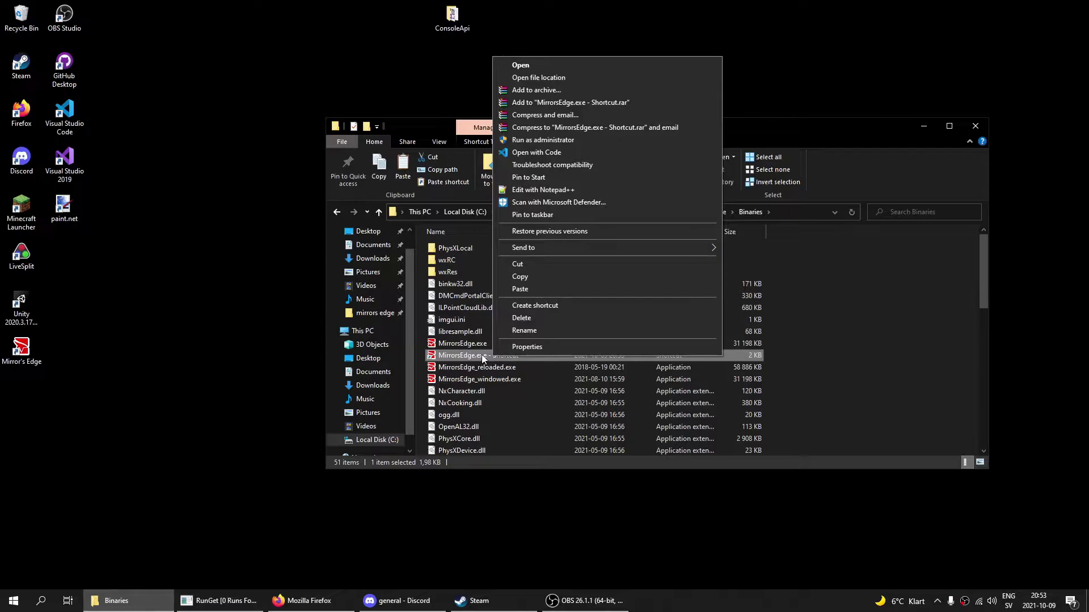
click(529, 346)
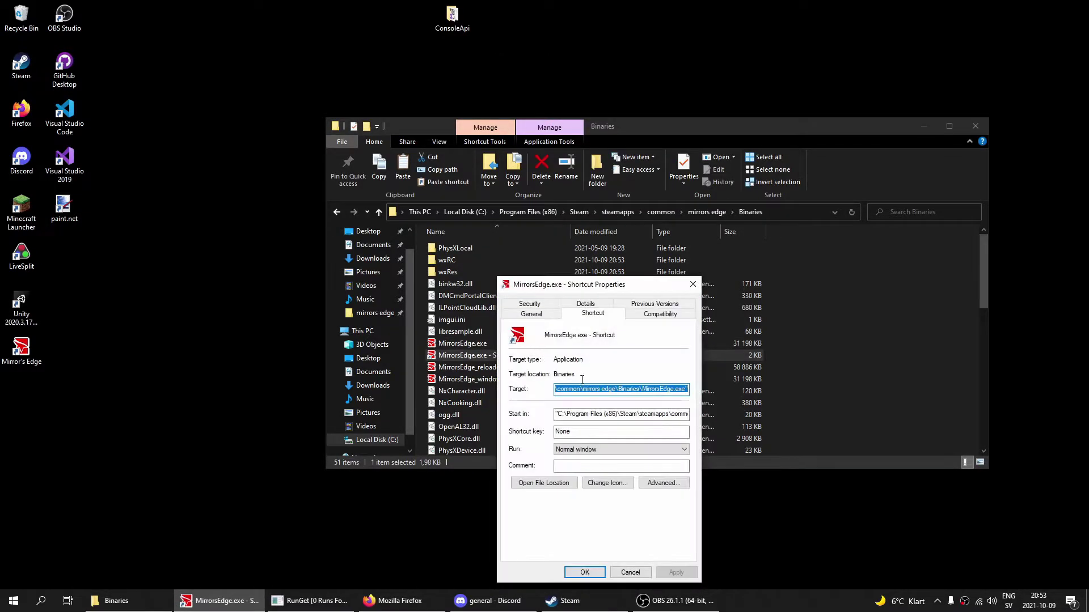
click(688, 389)
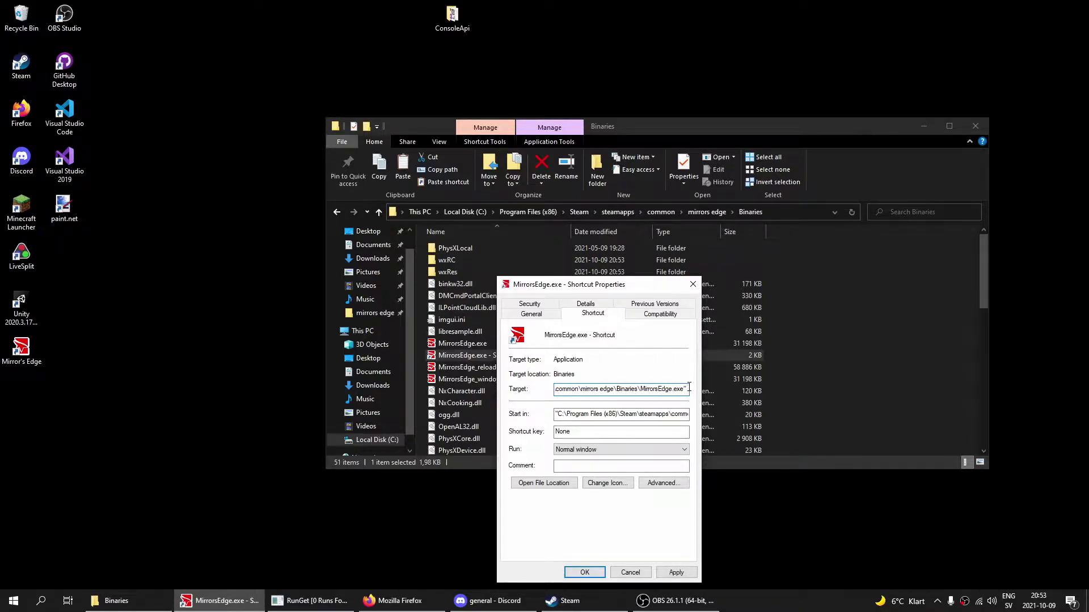
text(editor)
click(676, 572)
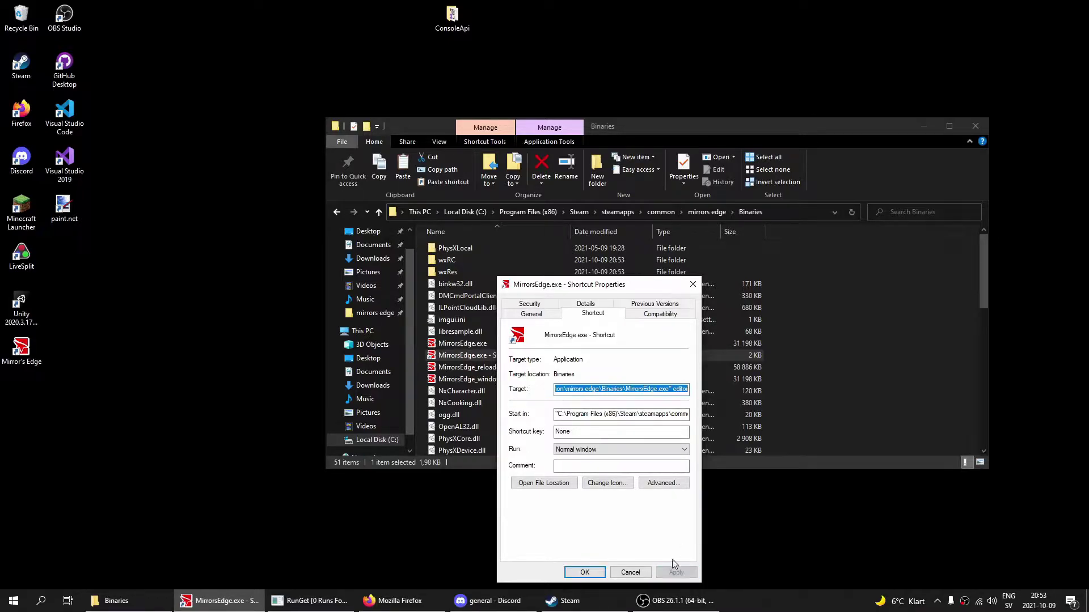
click(693, 285)
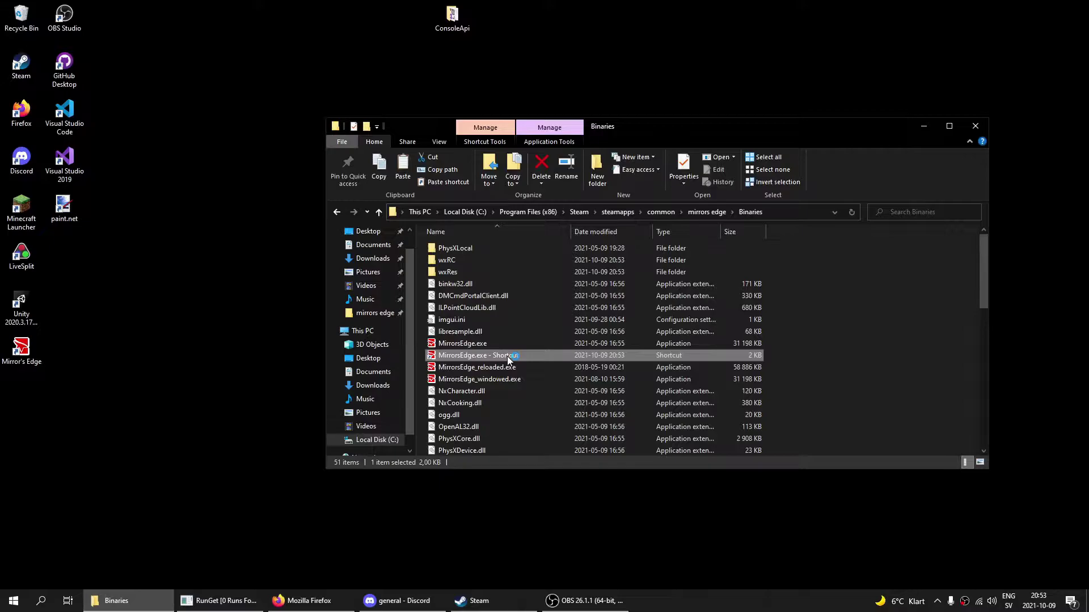
- Launch Unreal Editor from the MirrorsEdge.exe shortcut and close the error, Tip of the Day and Generic browser windows
double_click(507, 356)
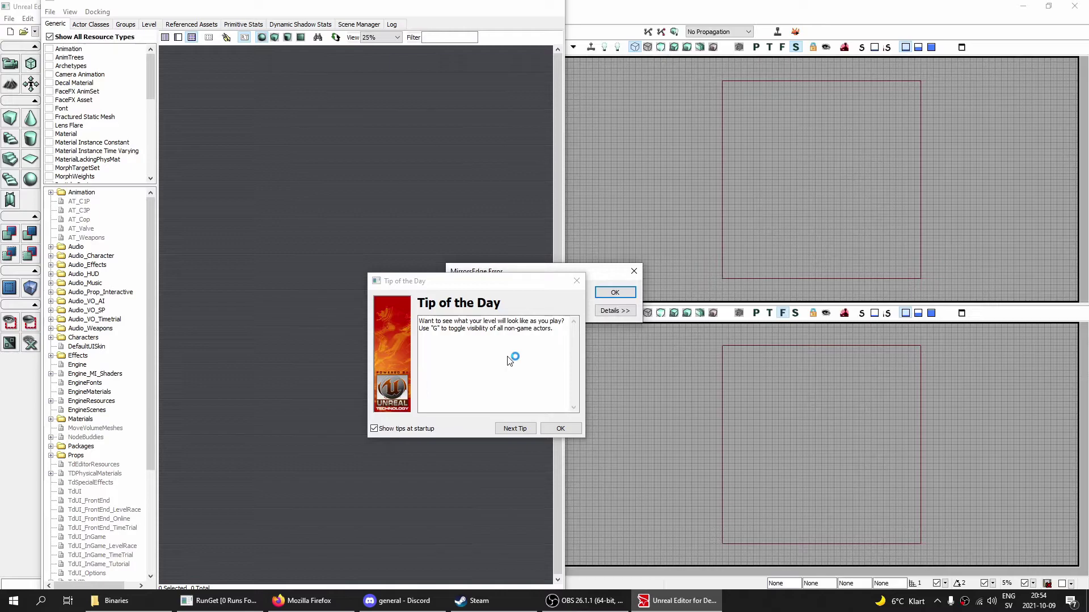
click(633, 274)
click(577, 281)
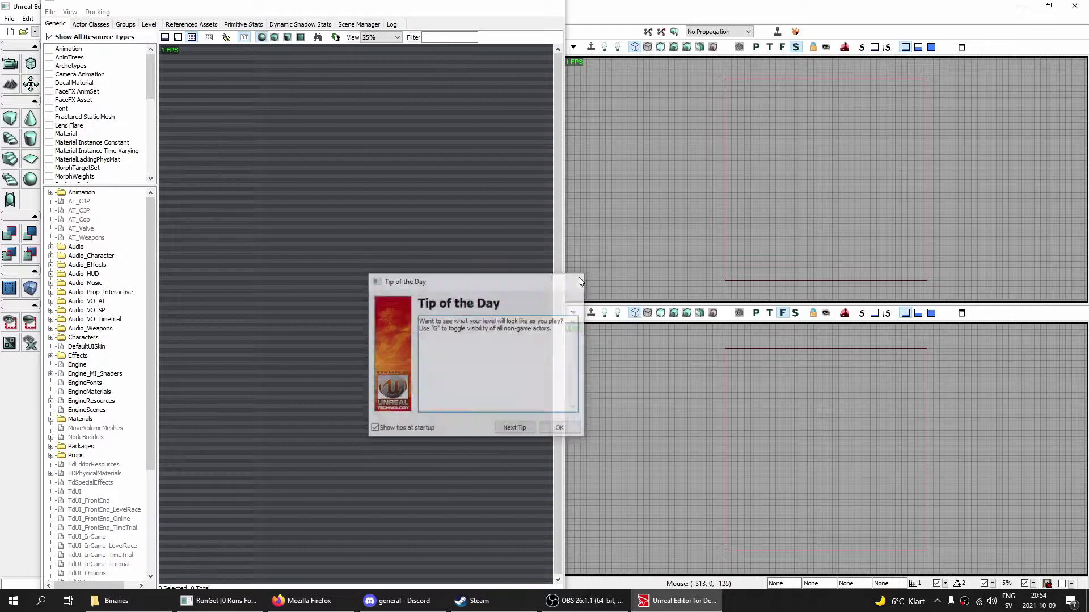
click(559, 4)
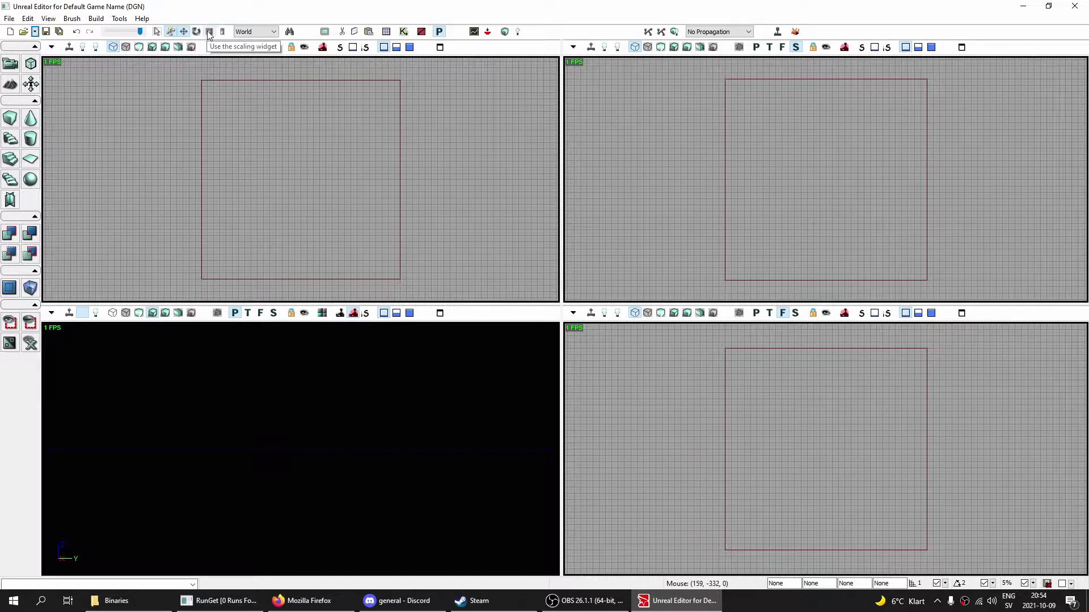
- Review the main toolbar tools, the Generic browser and the perspective viewport's display options
click(183, 33)
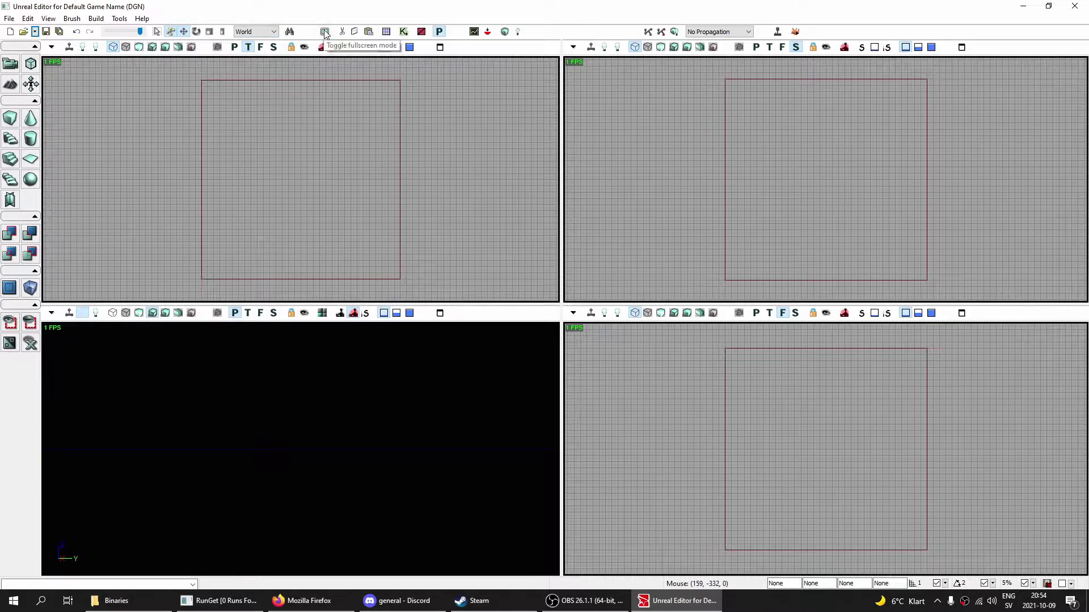
click(386, 32)
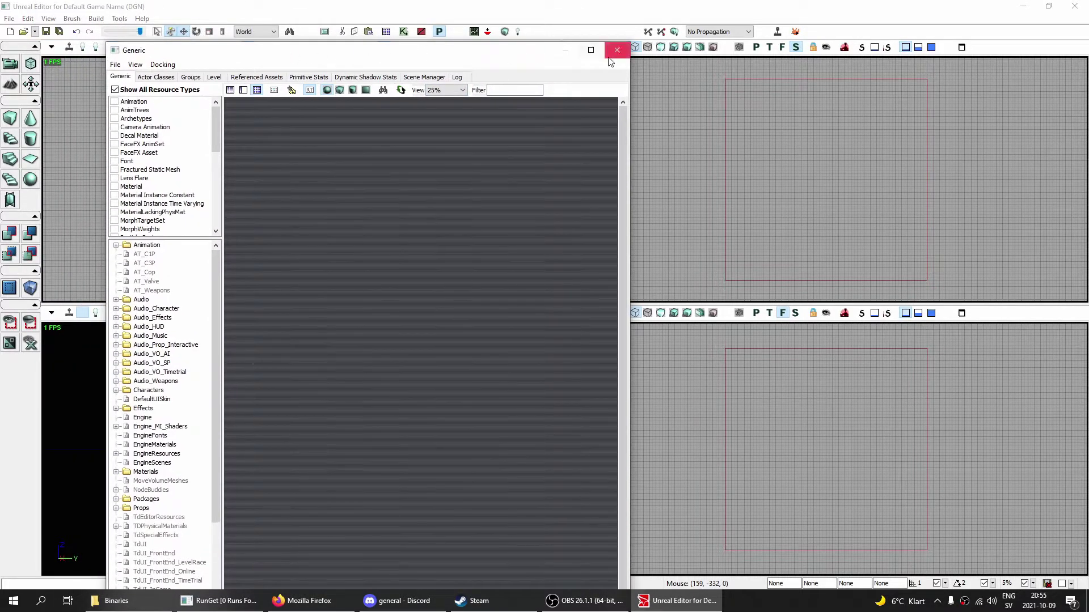
click(617, 50)
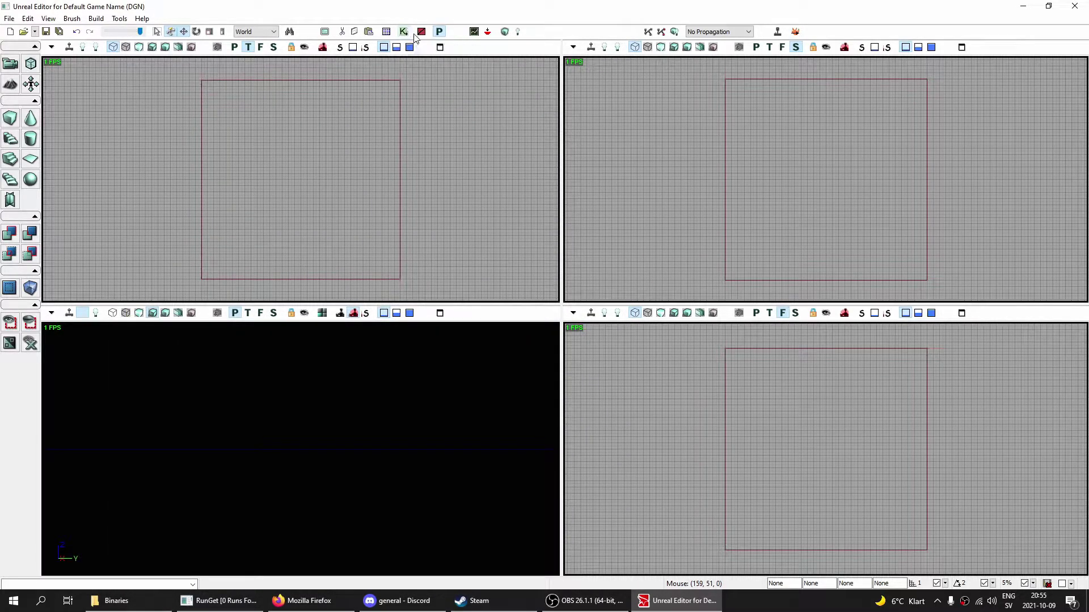
click(440, 33)
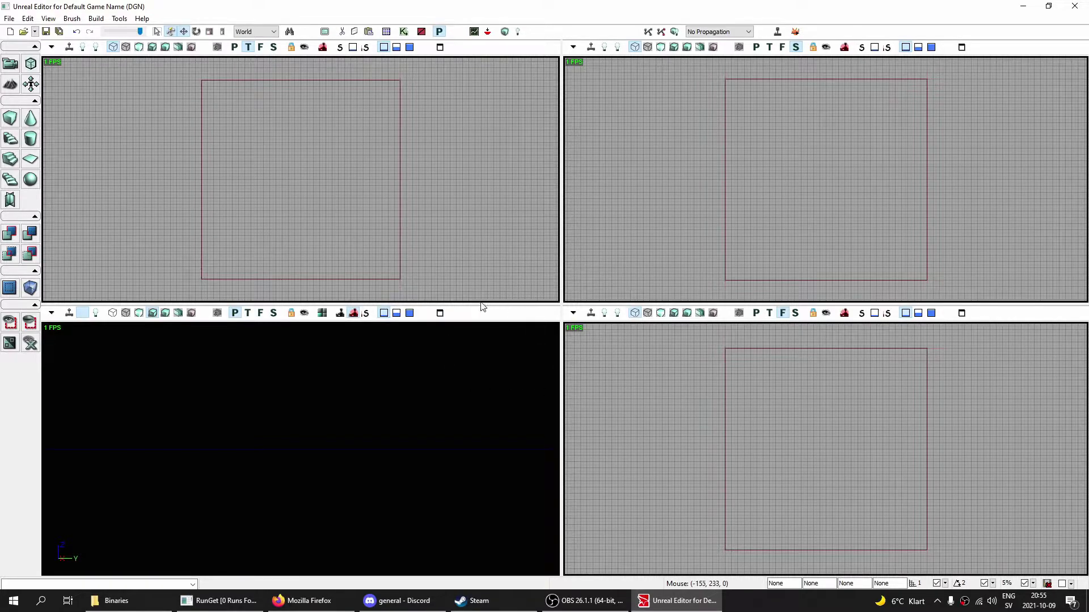
click(84, 314)
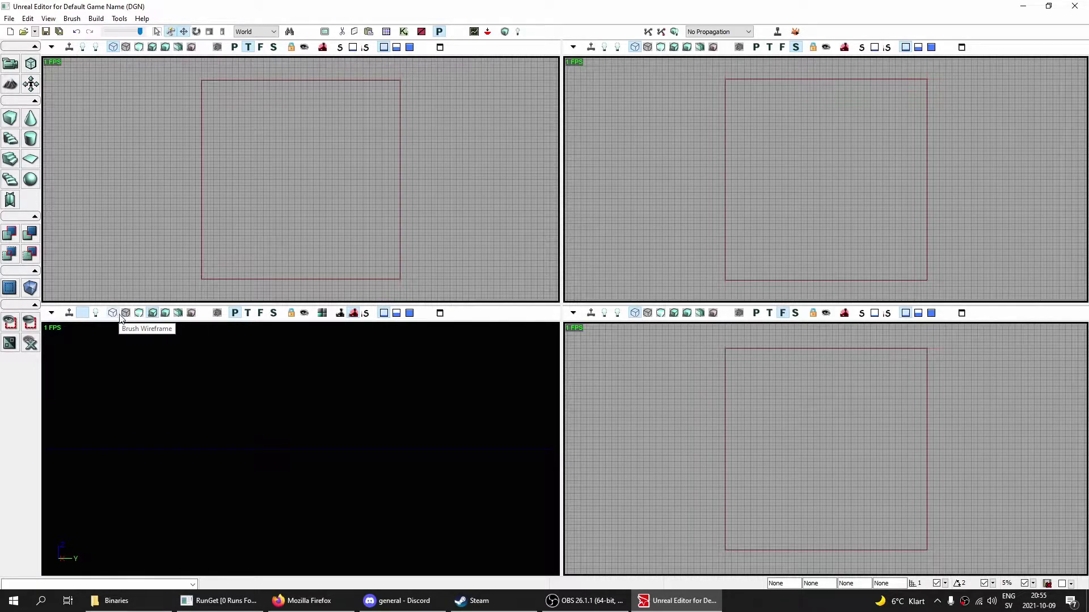
click(153, 314)
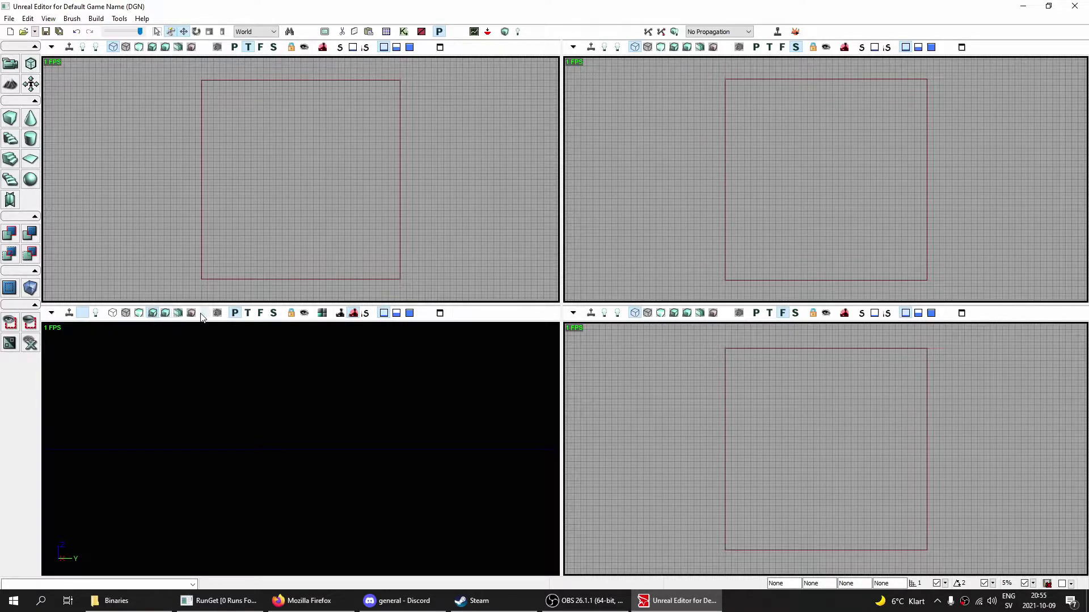
- Switch the perspective viewport to top view and back, and open and close a separate floating viewport
click(248, 314)
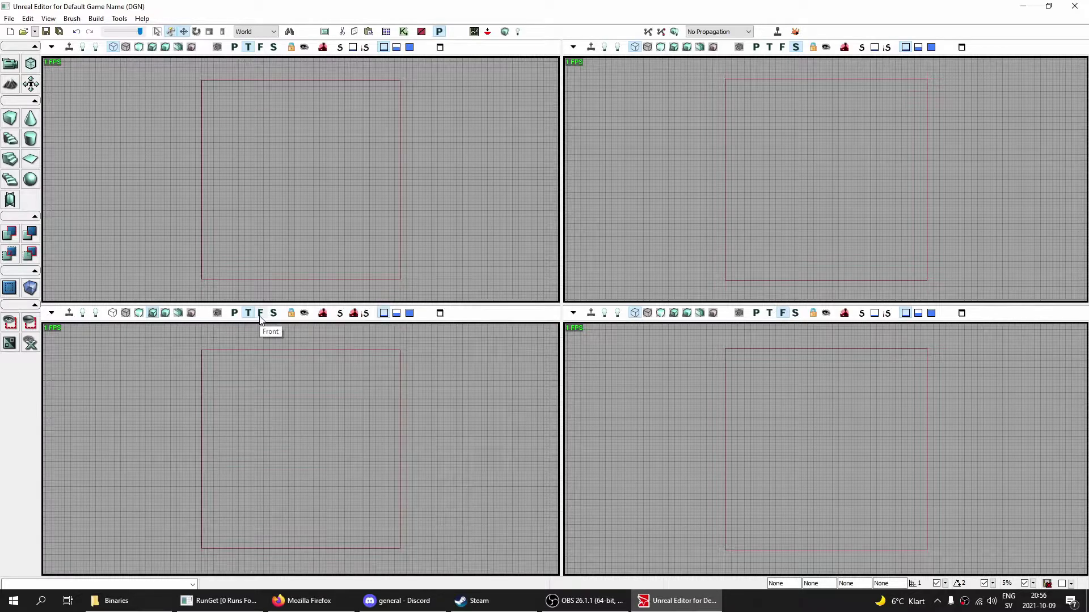
click(234, 313)
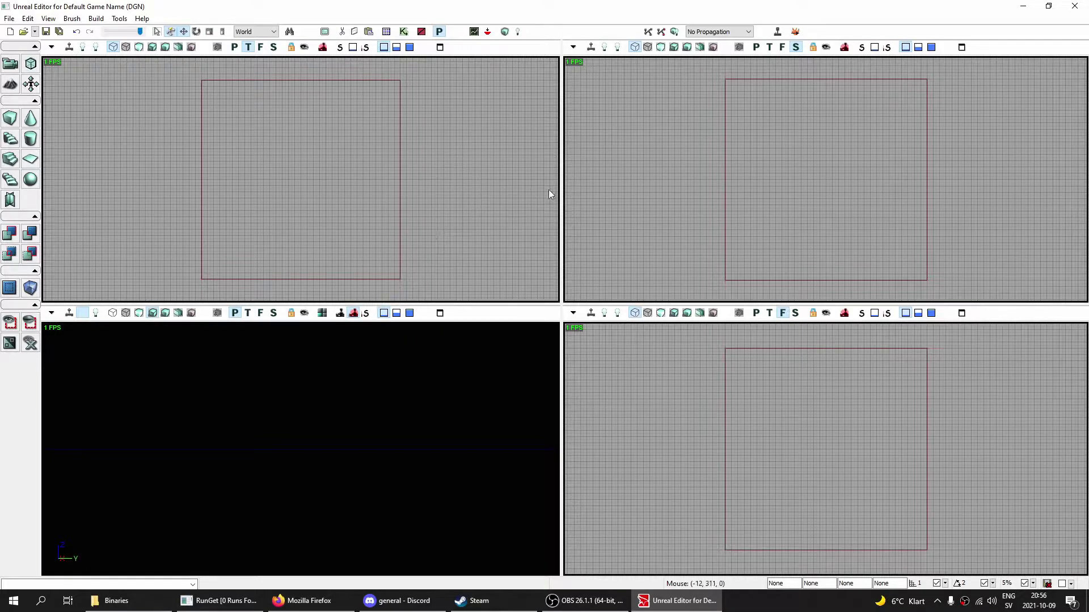
click(427, 316)
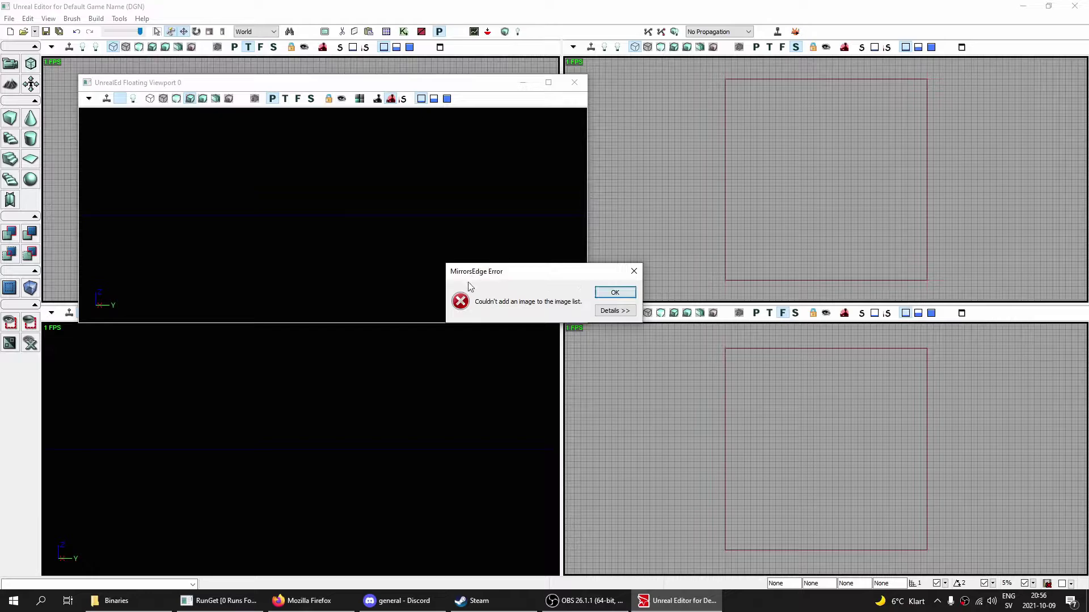
click(615, 293)
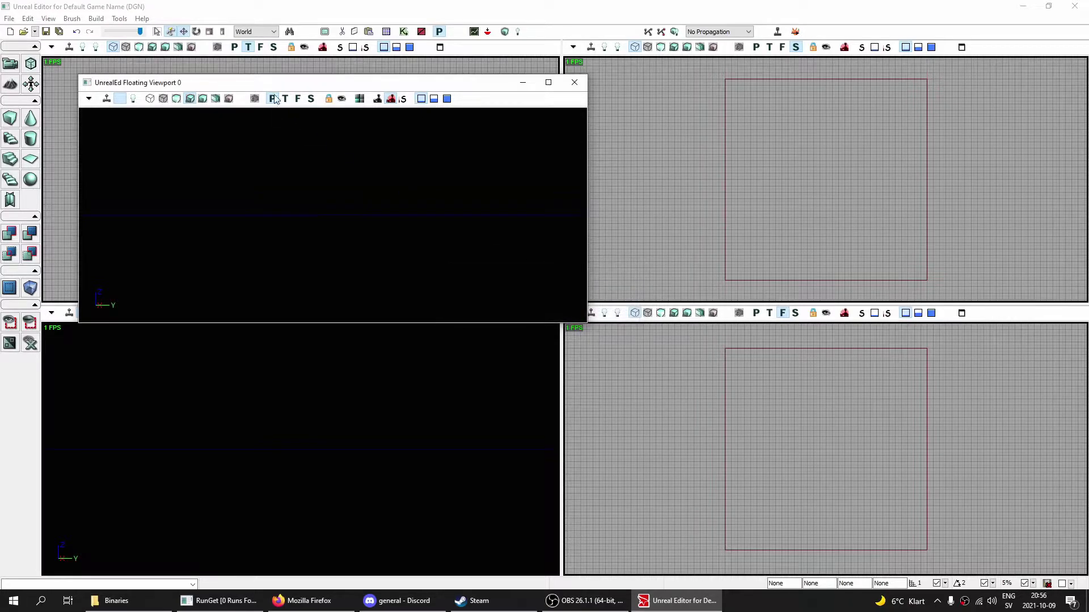
drag(243, 81, 429, 125)
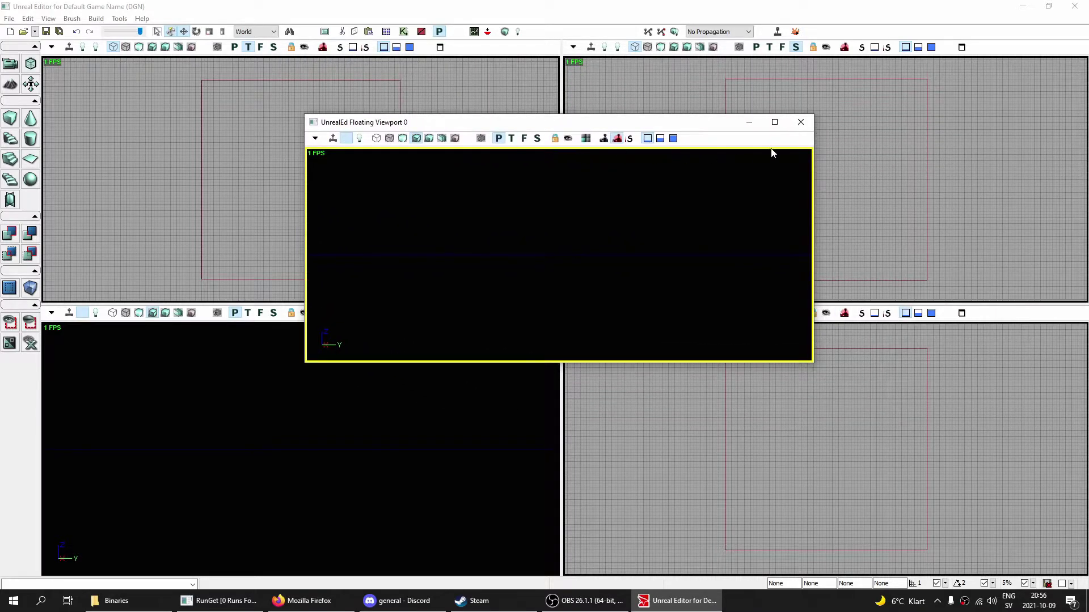
click(800, 123)
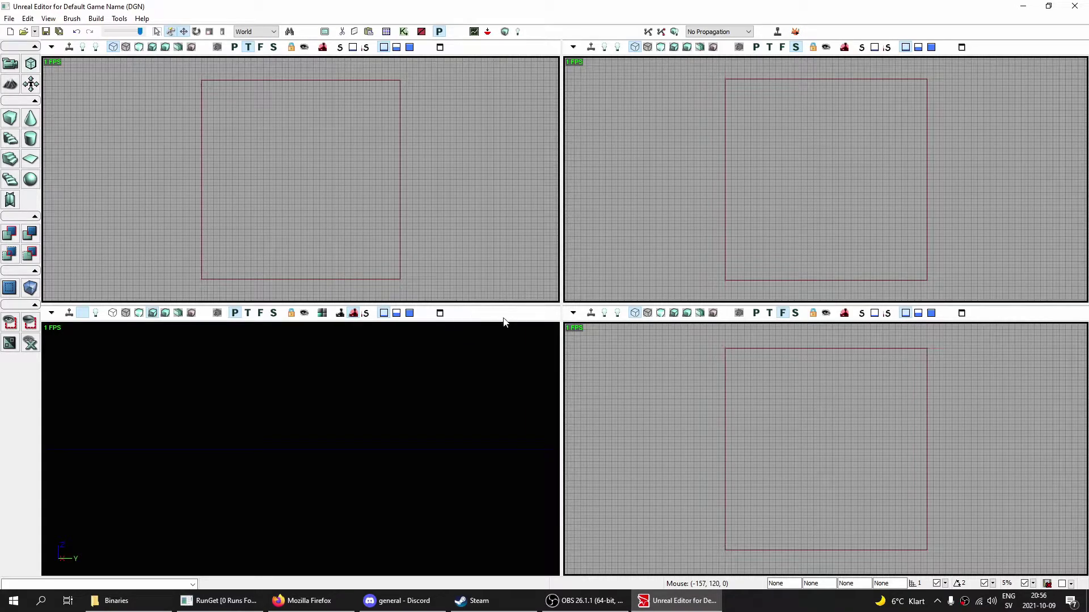
- Maximize the perspective viewport and practise moving the camera around the red builder brush
click(440, 314)
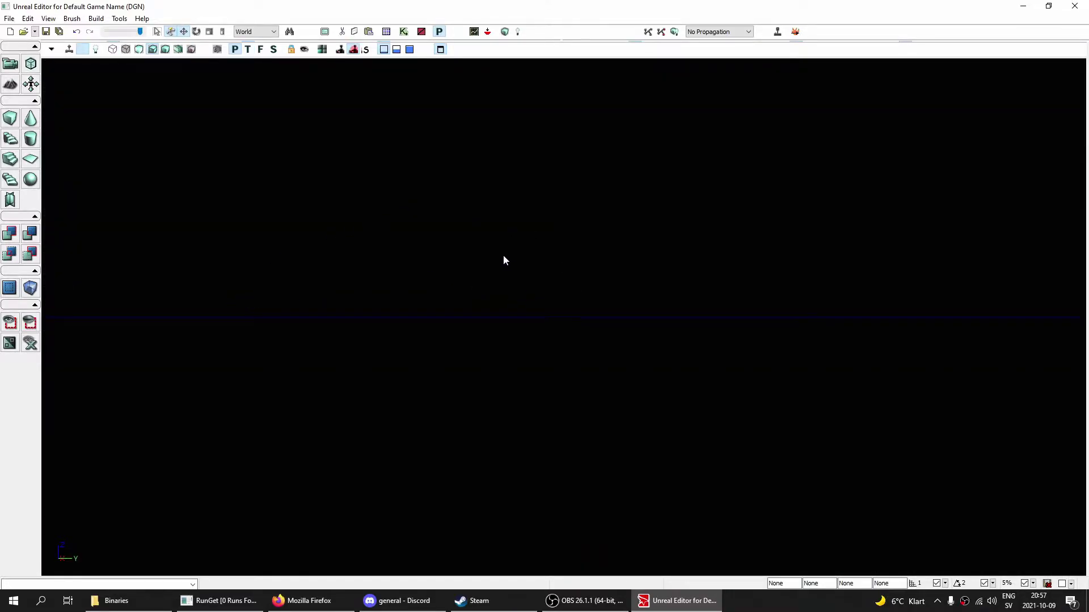
click(485, 242)
right_click(485, 237)
click(450, 234)
mouse_move(523, 252)
right_down()
mouse_move(459, 221)
mouse_move(469, 248)
mouse_move(641, 250)
mouse_move(593, 276)
mouse_move(562, 249)
mouse_move(523, 251)
right_up()
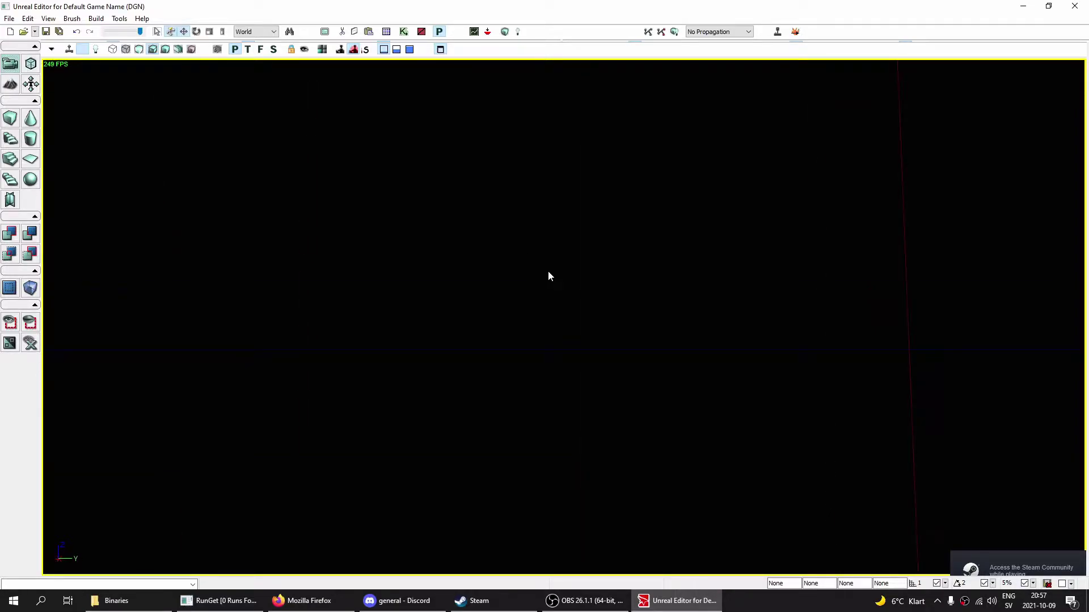
drag(523, 250, 537, 322)
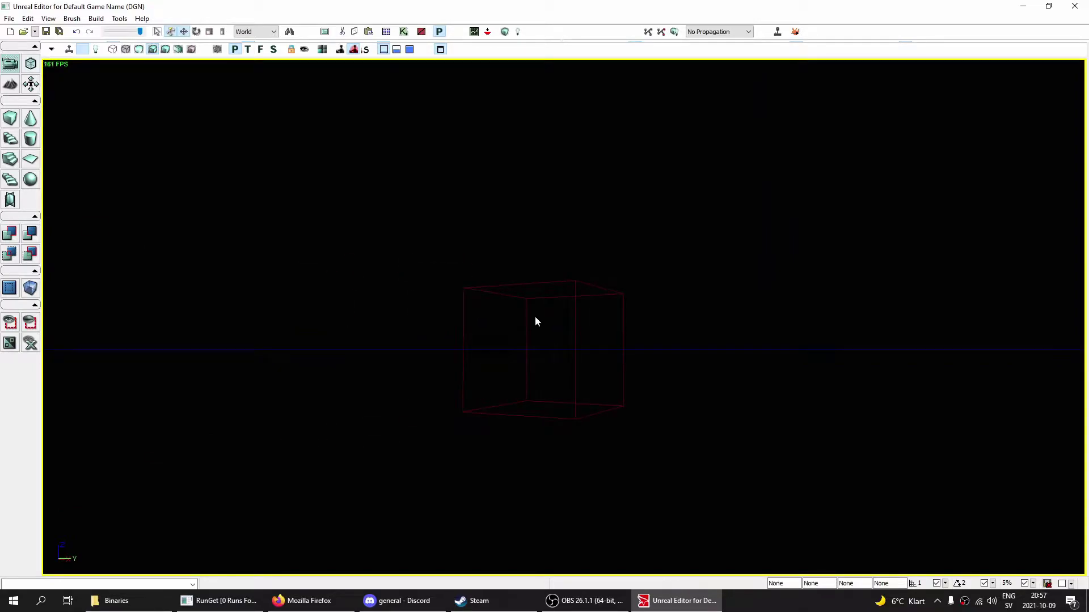
middle_drag(536, 321, 540, 162)
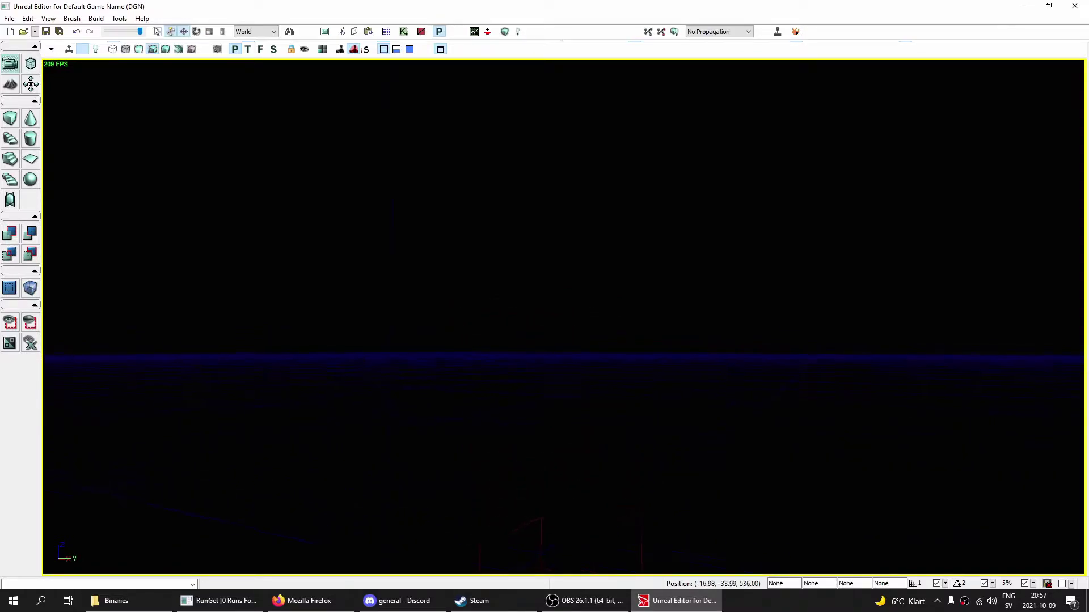
middle_drag(540, 67, 497, 339)
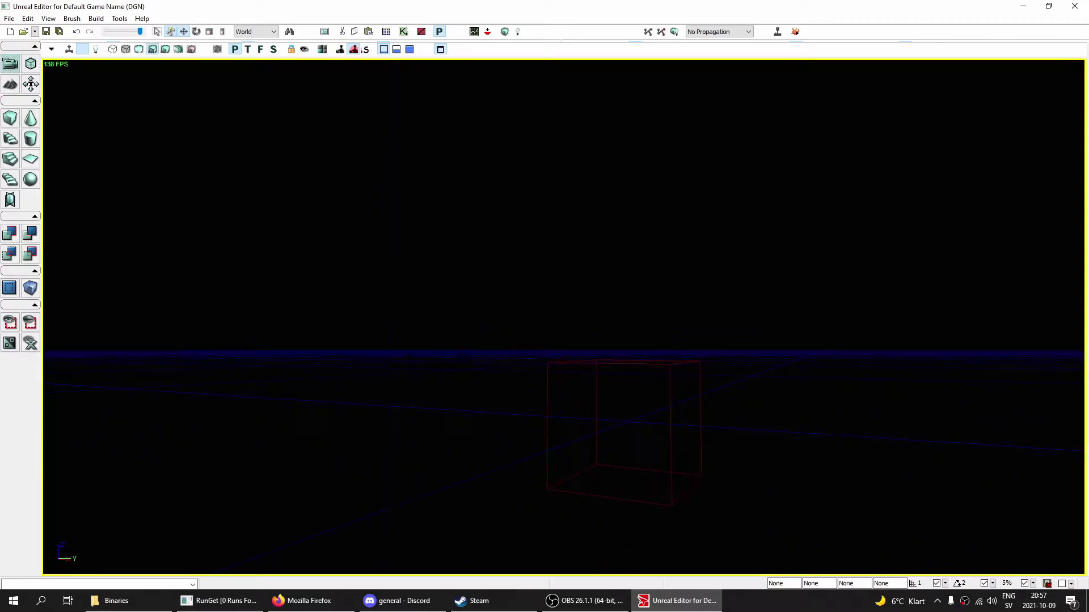
scroll(485, 388, down, 20)
scroll(522, 364, up, 15)
- Set the perspective viewport's camera movement to the fastest speed and bring the cube brush into clear view
click(409, 51)
right_drag(459, 315, 470, 328)
scroll(534, 274, down, 5)
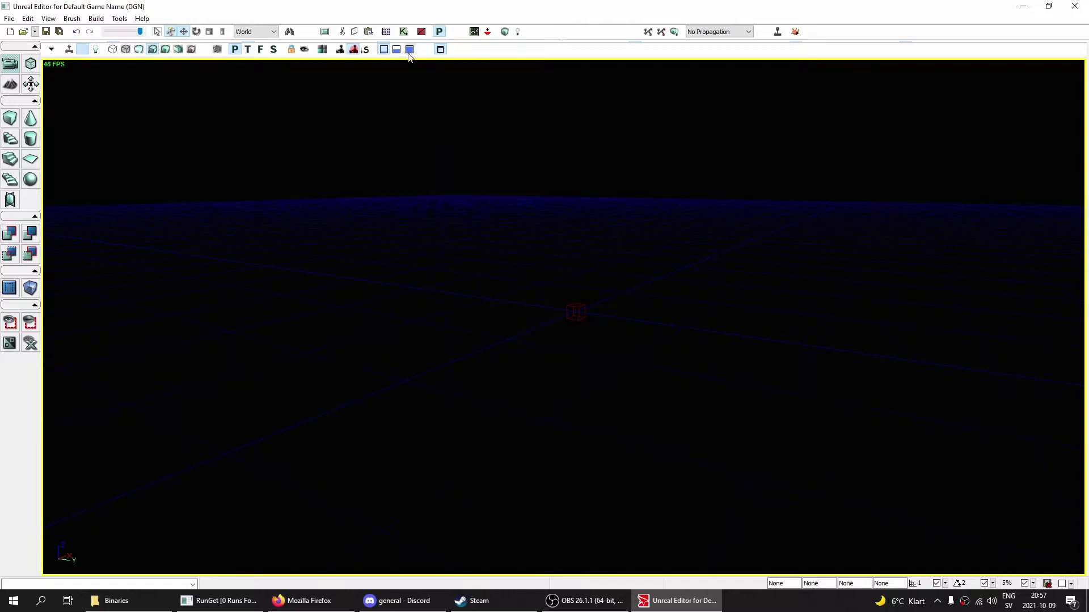
scroll(543, 241, up, 5)
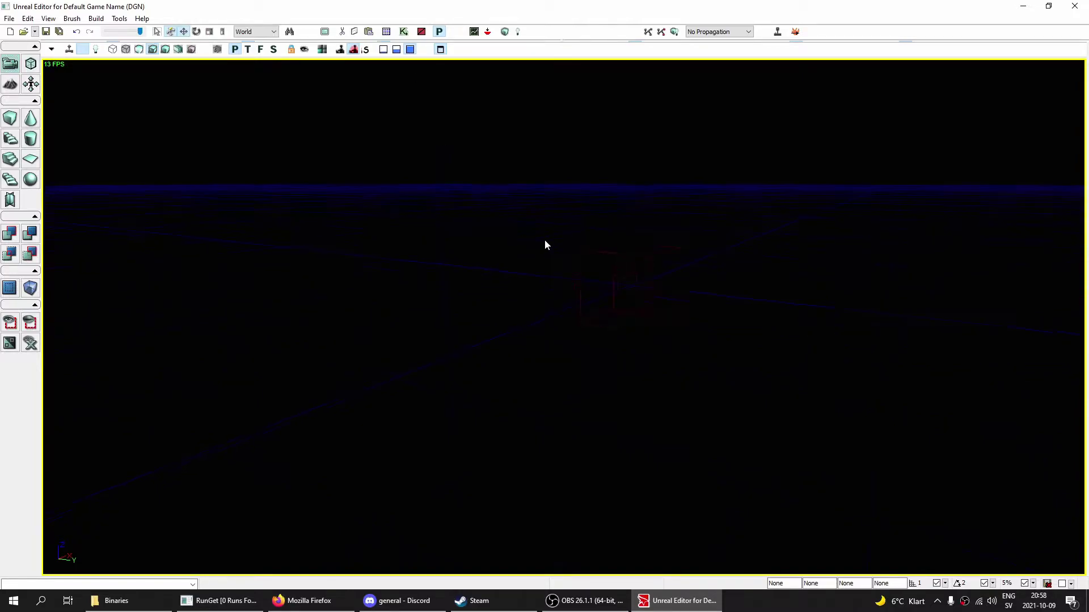
mouse_move(493, 244)
right_down()
mouse_move(542, 211)
mouse_move(492, 241)
right_up()
middle_drag(528, 376, 542, 357)
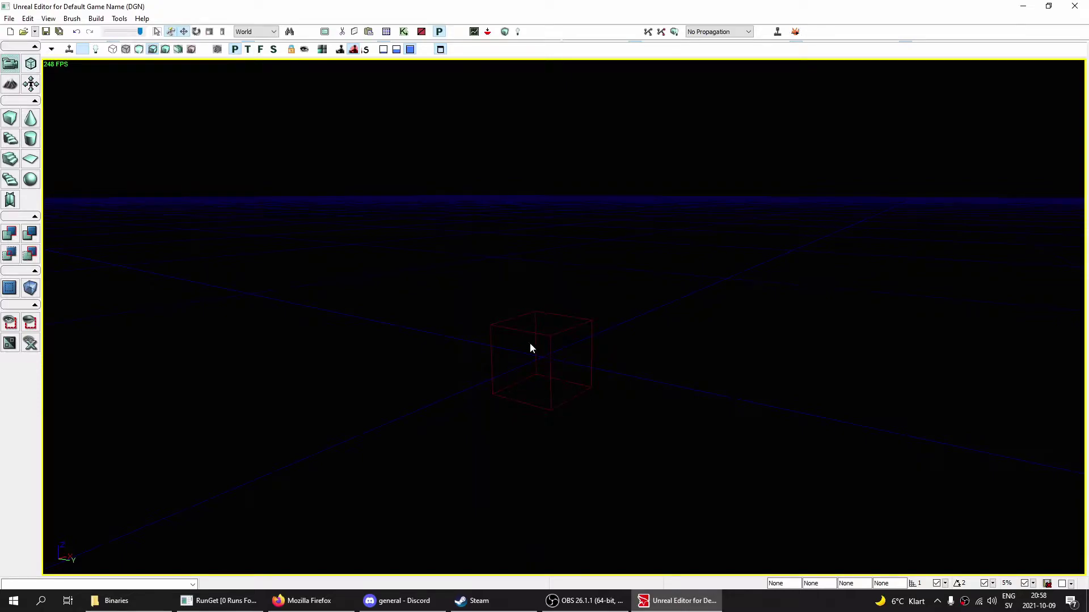
- Build the cone, curved staircase and cylinder brush shapes in turn, return to the cube shape and select that brush
click(31, 119)
click(11, 141)
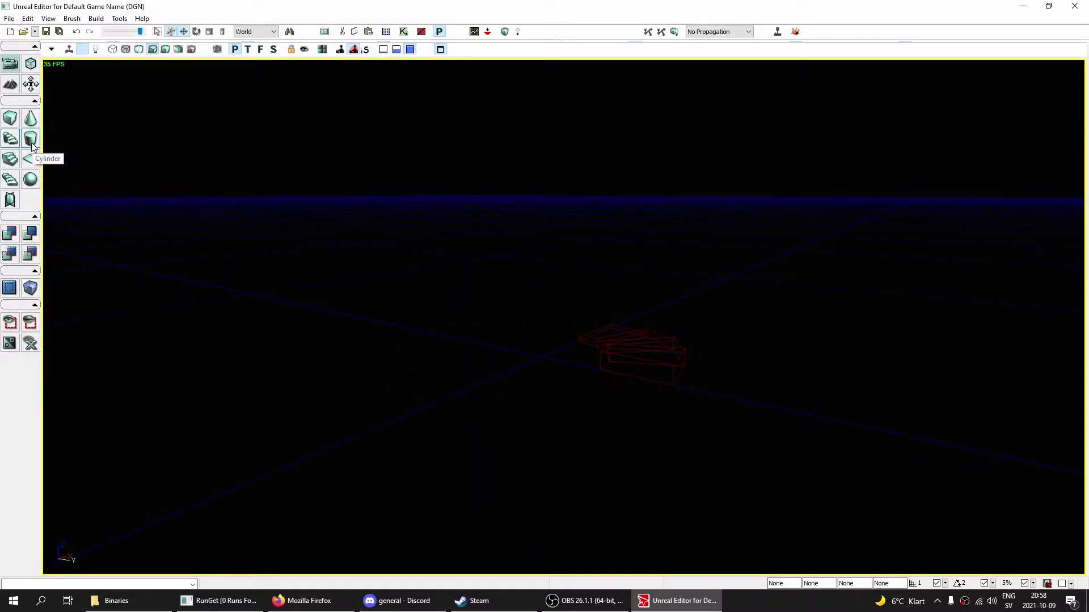
click(31, 145)
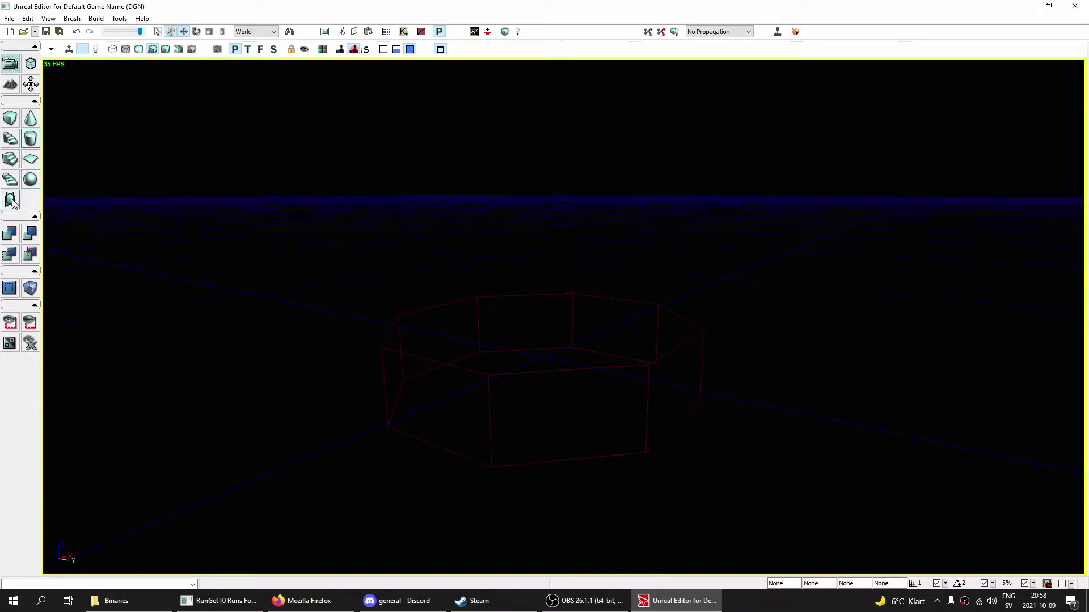
click(13, 121)
click(514, 318)
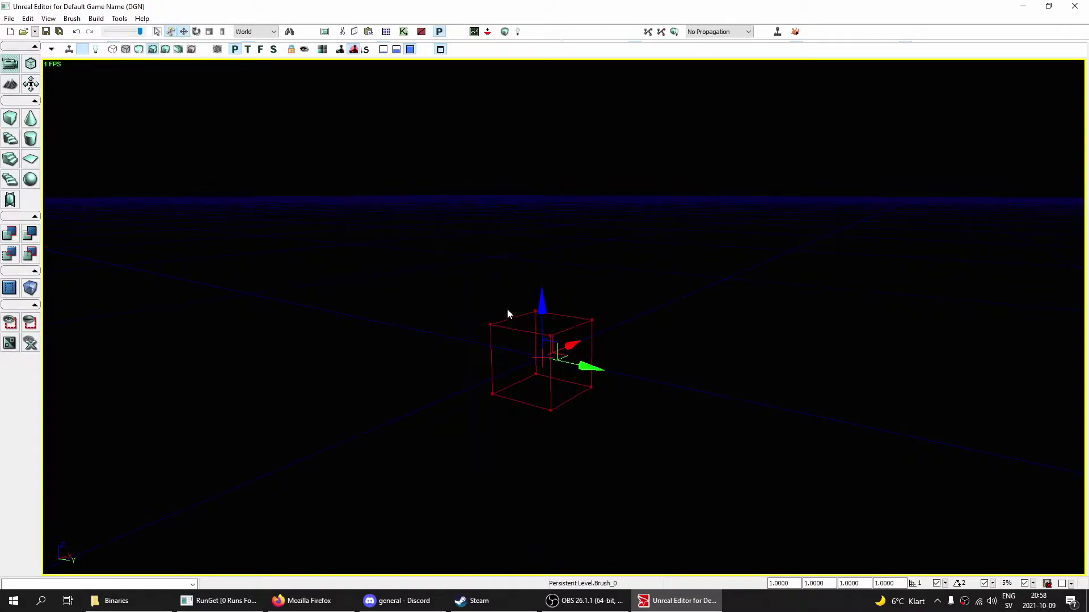
- Try rotating the selected cube brush about different axes and undo the rotations
key(space)
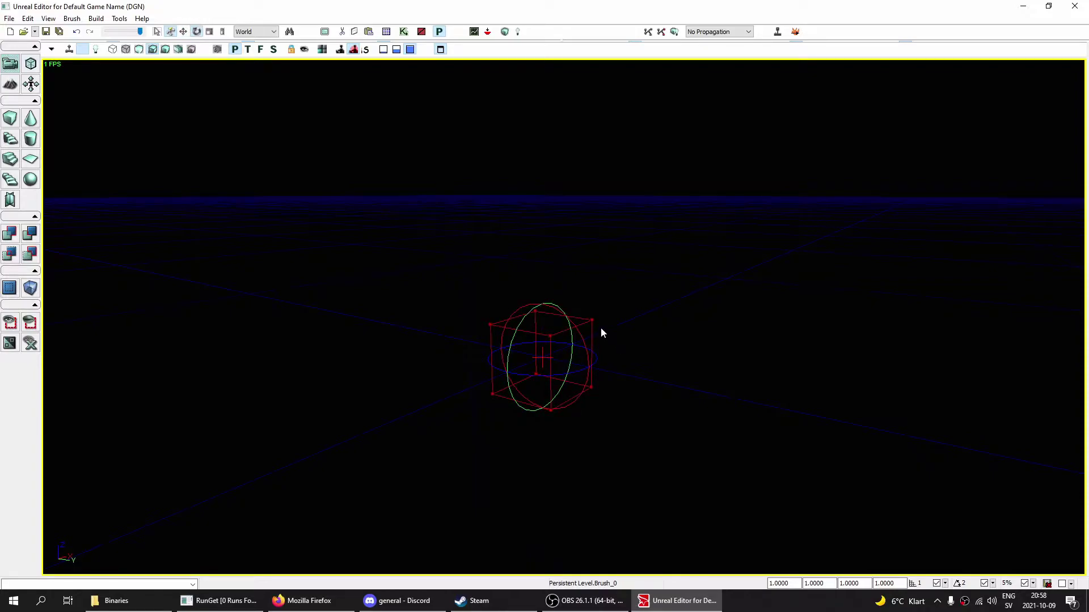
drag(518, 376, 456, 376)
mouse_move(520, 319)
mouse_down()
mouse_move(505, 343)
mouse_move(515, 333)
mouse_move(487, 345)
mouse_move(505, 323)
mouse_move(536, 328)
mouse_up()
key(ctrl+z)
key(ctrl+z)
key(ctrl+z)
- Enlarge the cube brush with uniform scaling
key(space)
drag(575, 343, 635, 312)
mouse_move(539, 226)
mouse_down()
mouse_move(537, 340)
mouse_move(538, 296)
mouse_up()
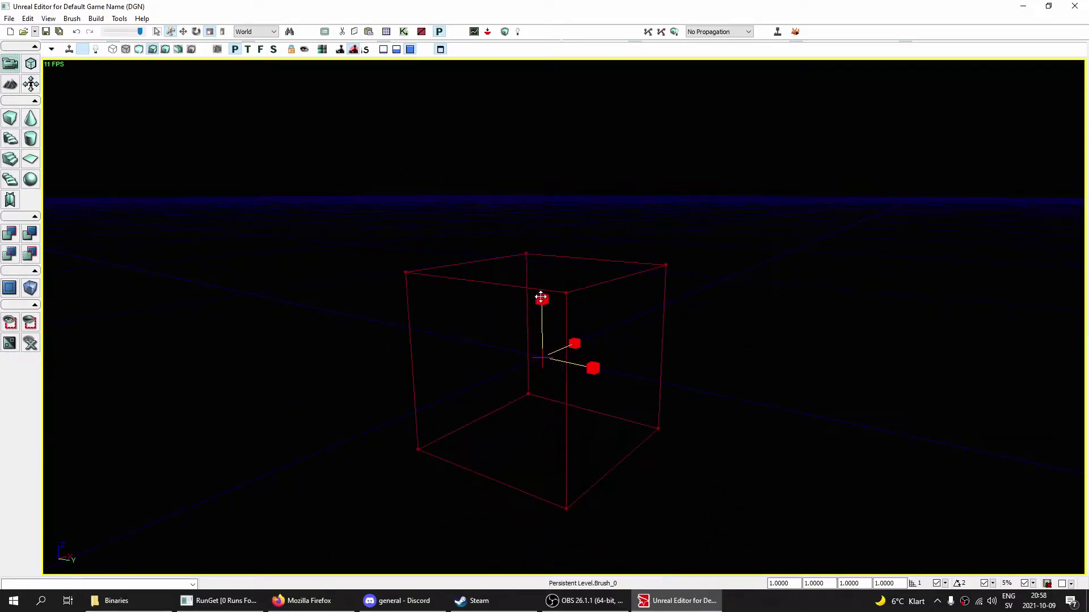
- Use non-uniform scaling to stretch the cube brush vertically and adjust its depth along the X axis
click(222, 32)
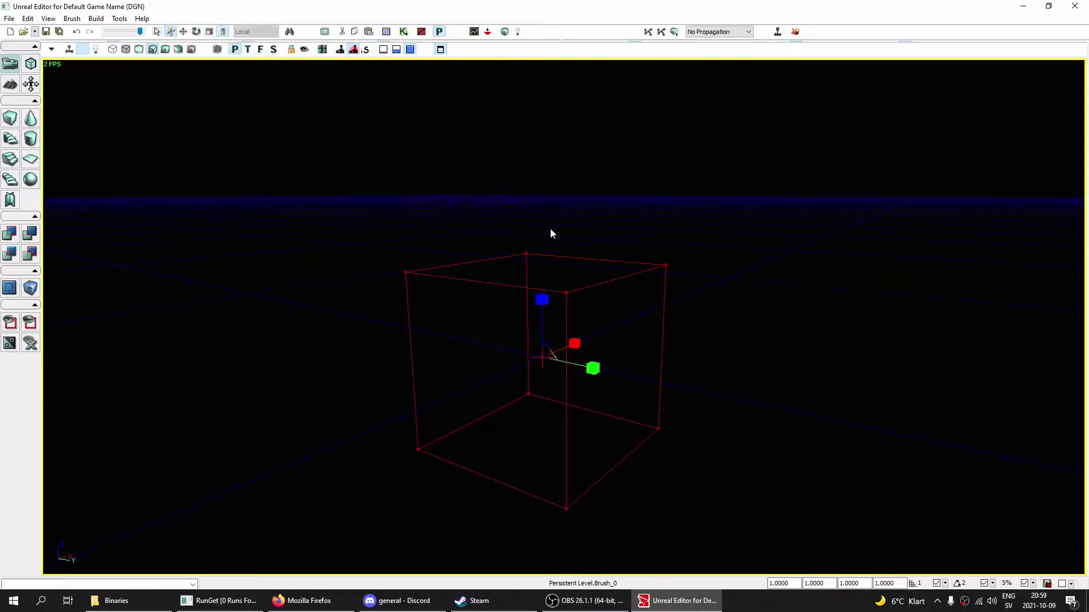
drag(542, 298, 542, 273)
drag(574, 341, 550, 353)
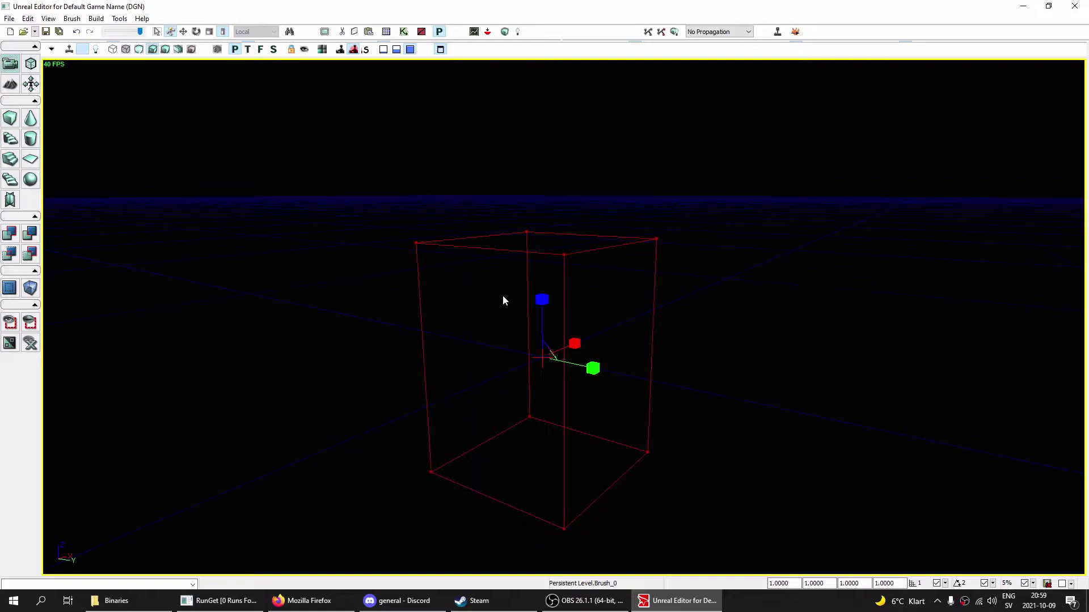
mouse_move(577, 345)
mouse_down()
mouse_move(630, 329)
mouse_move(584, 352)
mouse_move(640, 281)
mouse_up()
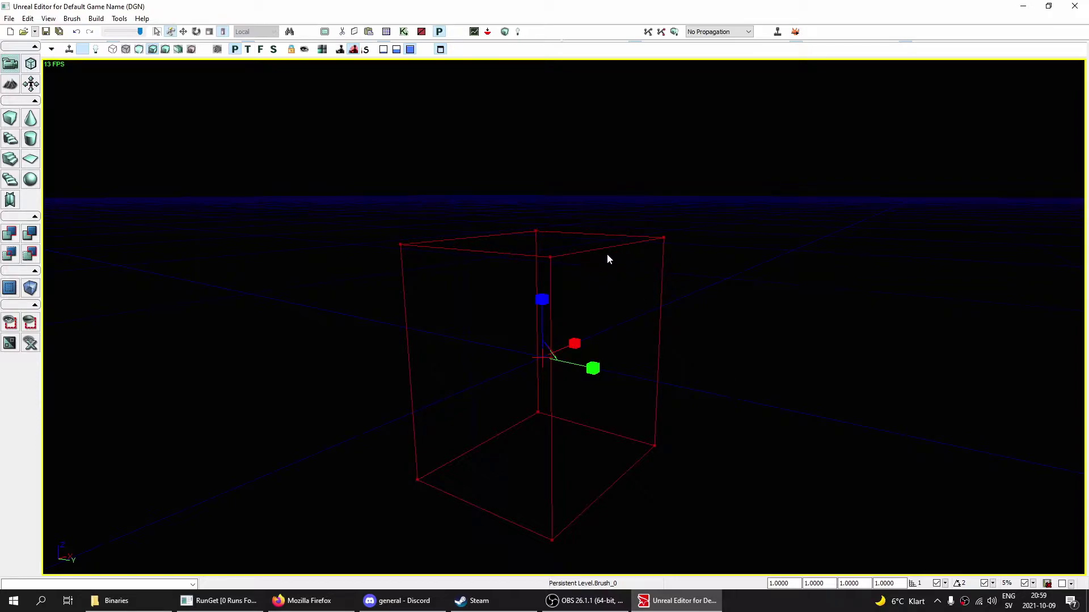
- Enter Geometry mode, set the selection mode to polygons and select the cube's front-left face
click(32, 64)
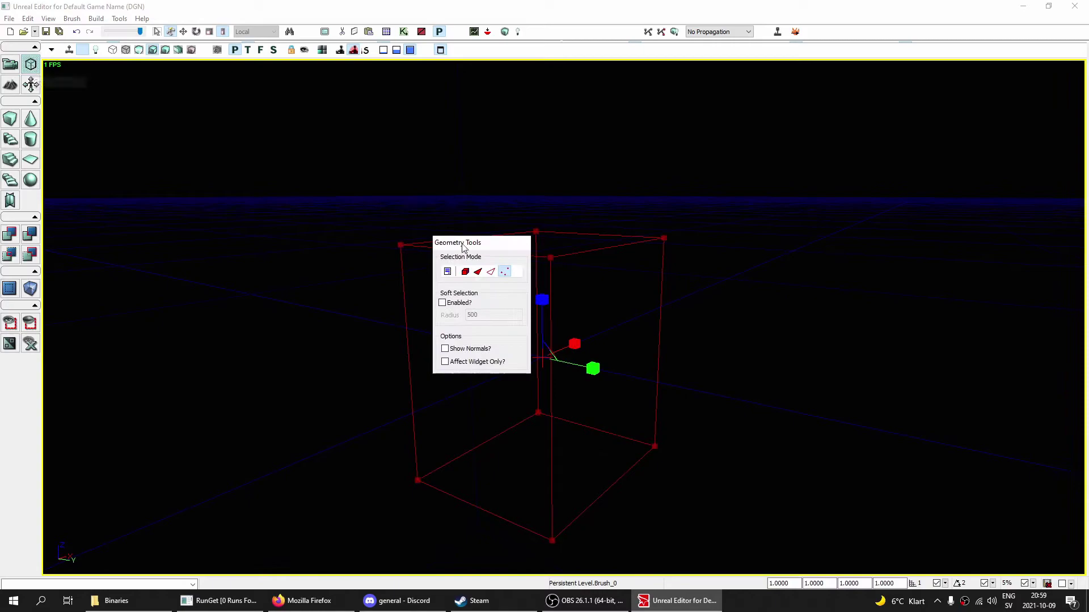
drag(491, 243, 225, 165)
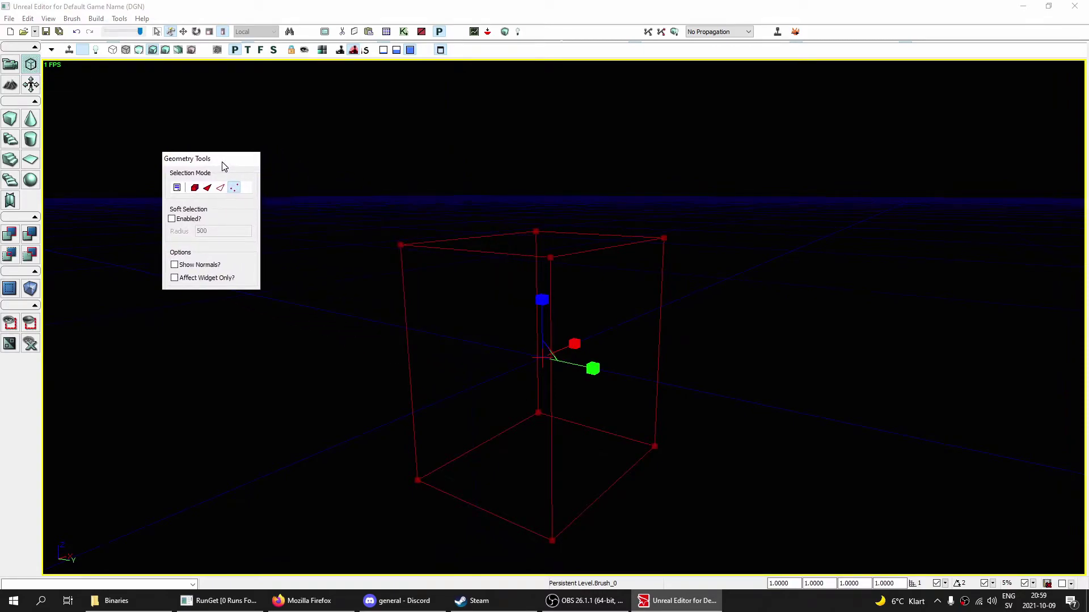
click(207, 191)
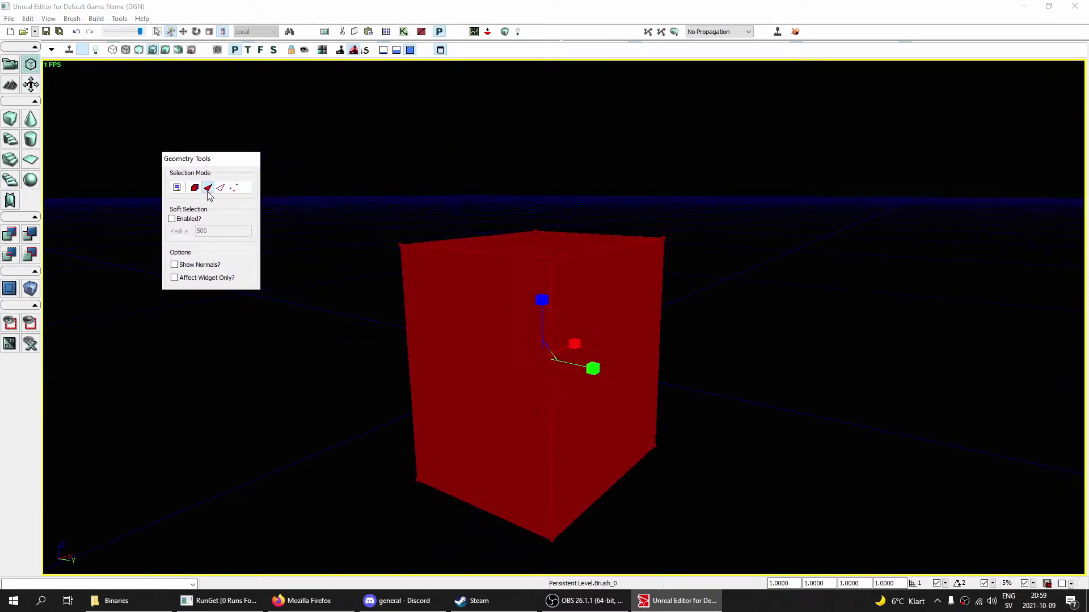
click(460, 292)
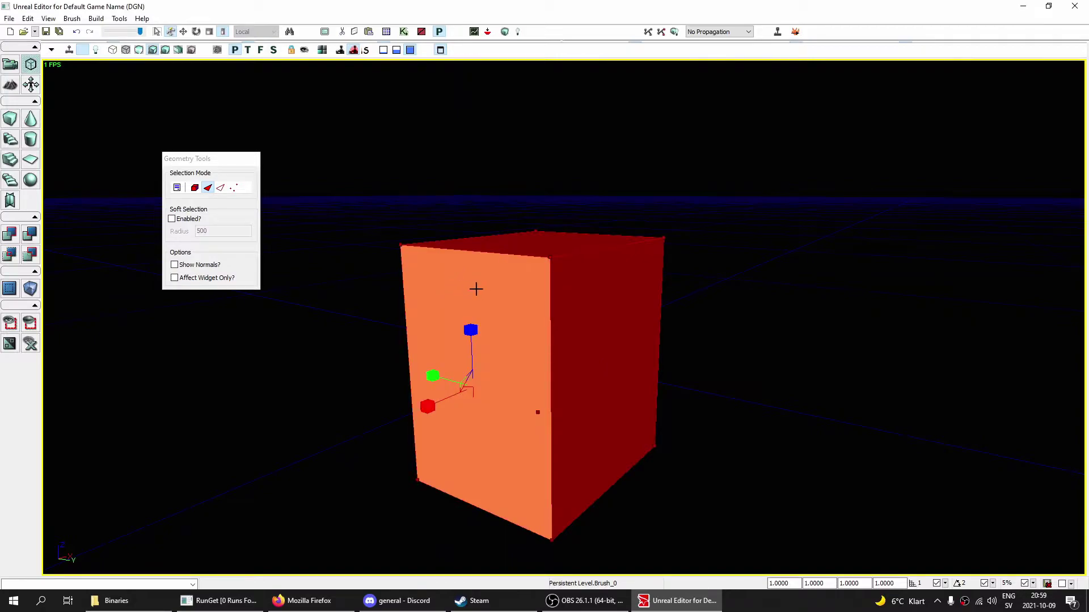
- Switch the widget to translation, try moving the selected face outward and upward, and undo the moves
right_drag(512, 339, 481, 379)
key(space)
key(space)
key(space)
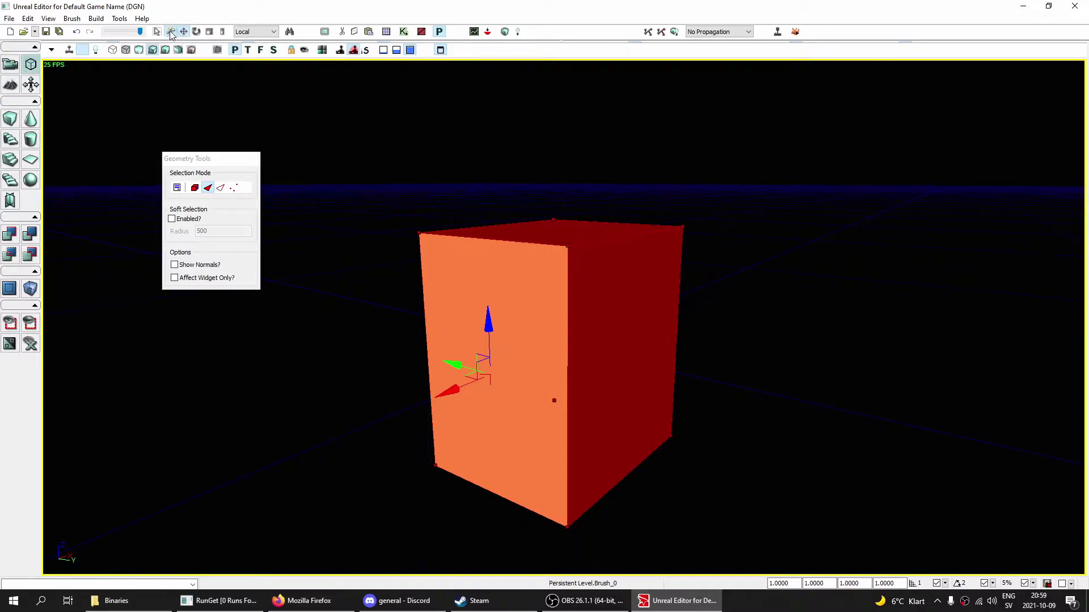
click(208, 32)
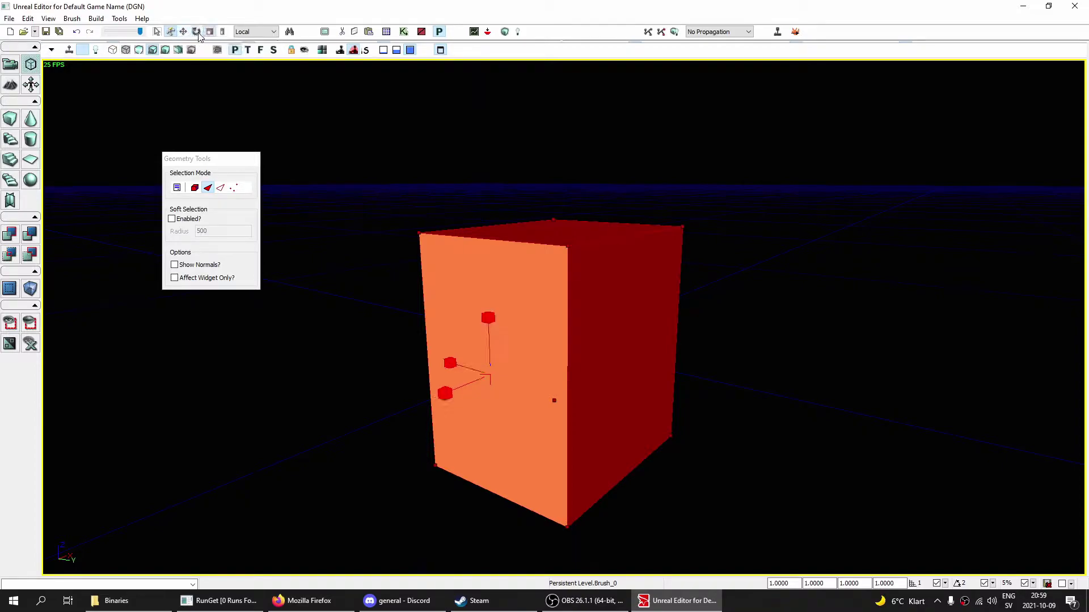
click(196, 32)
click(183, 32)
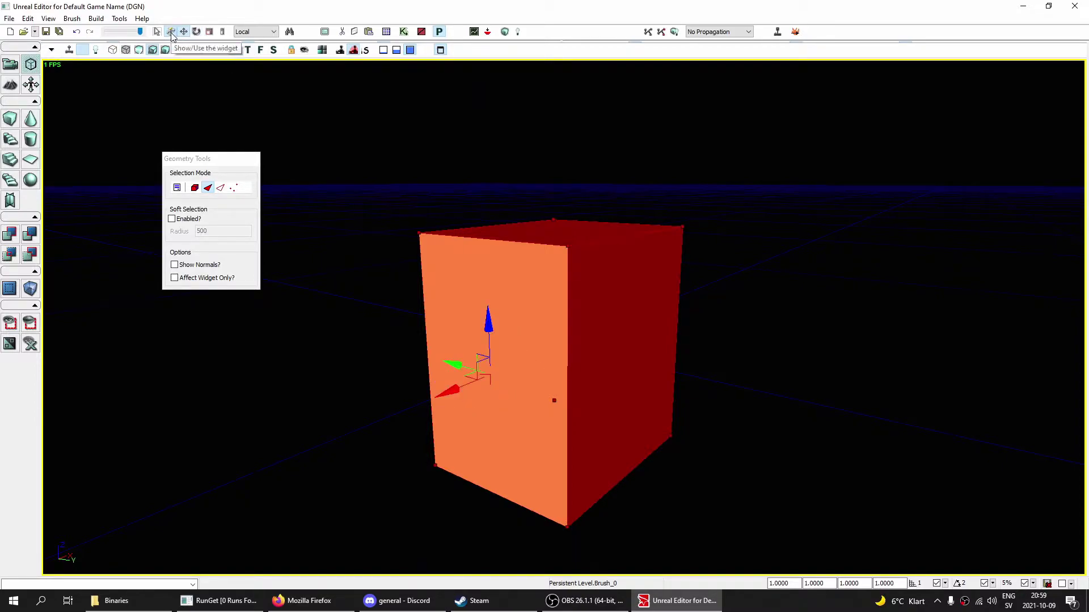
drag(450, 392, 356, 341)
drag(397, 289, 389, 181)
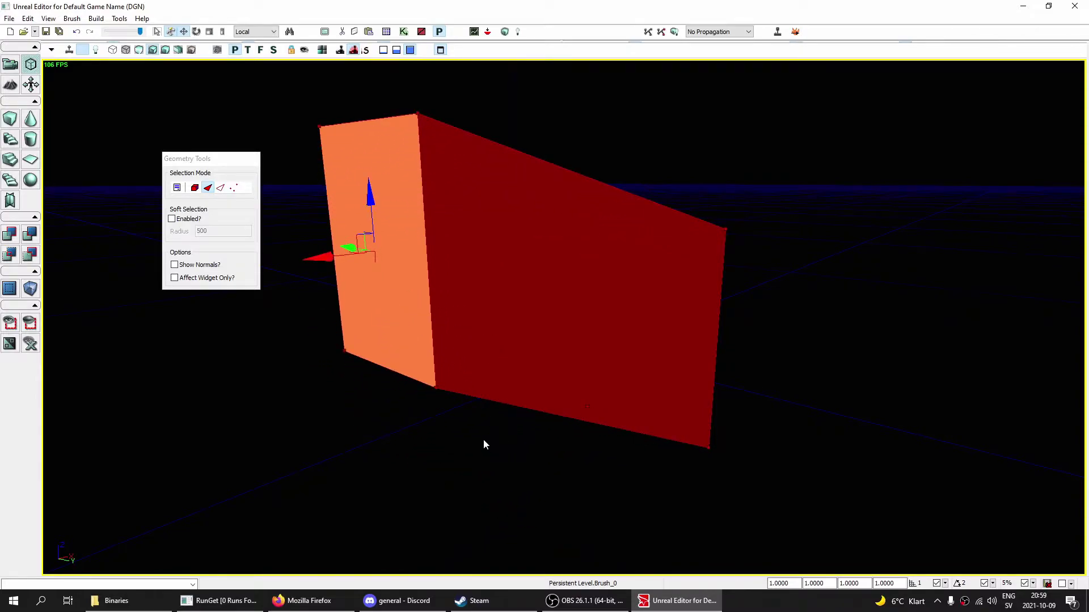
key(ctrl+z)
key(ctrl+z)
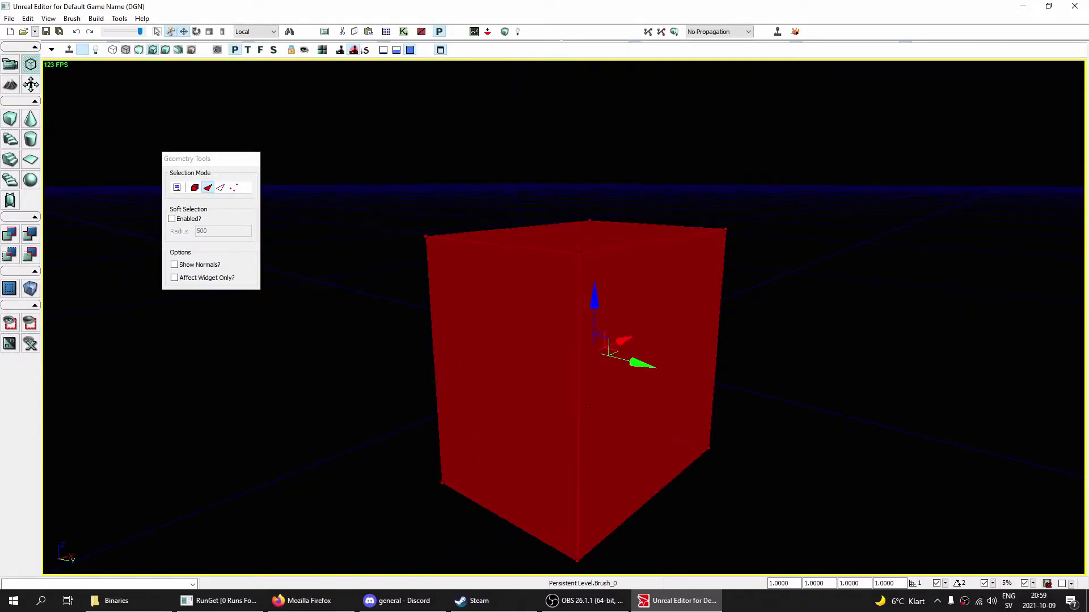
- Return to Camera mode and rebuild the builder brush as a default-size cube
click(11, 64)
right_drag(399, 325, 417, 330)
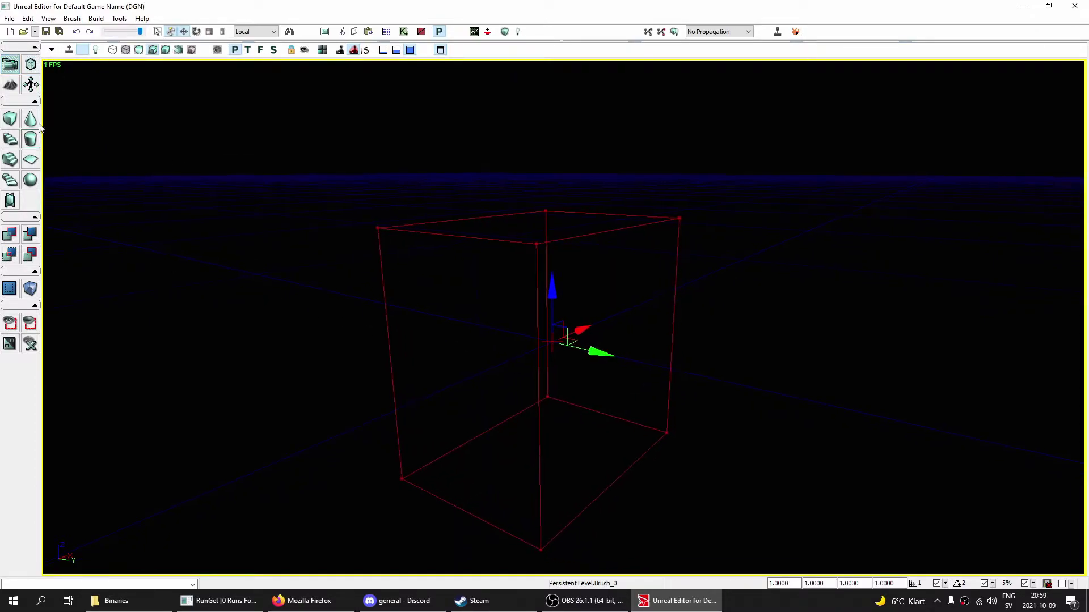
click(11, 120)
right_drag(551, 378, 547, 371)
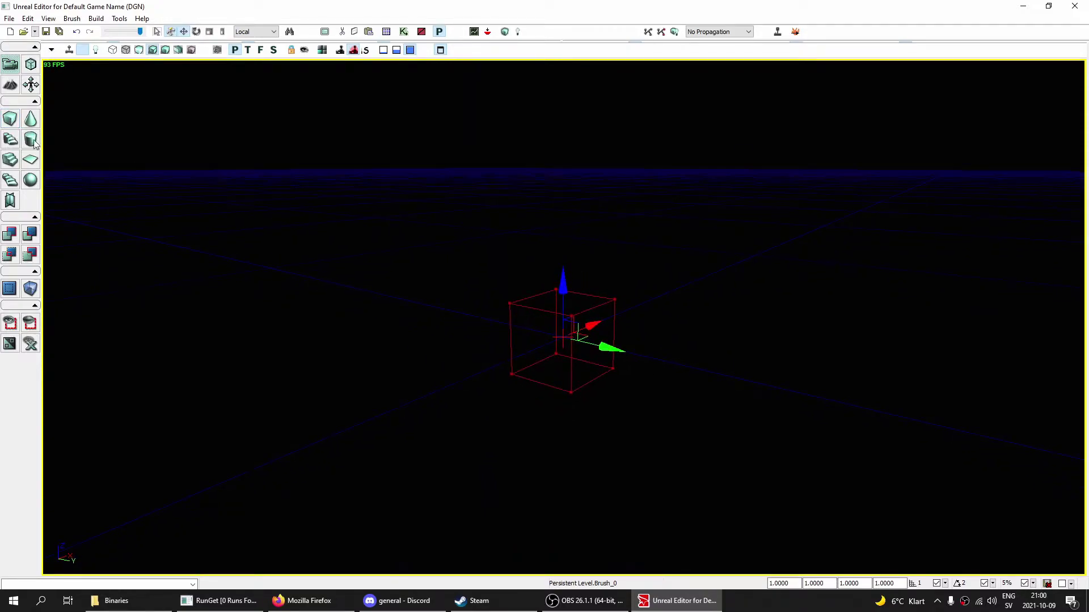
- Open the Cube brush builder settings and enable the Hollow option
right_click(11, 120)
mouse_move(489, 214)
mouse_down()
mouse_move(734, 223)
mouse_move(793, 207)
mouse_move(823, 170)
mouse_up()
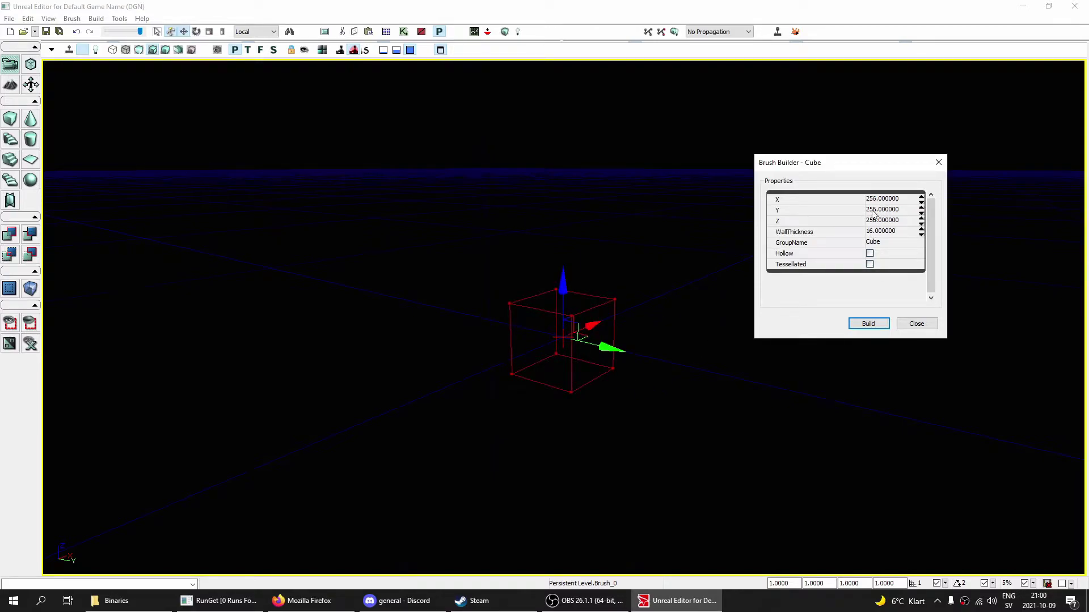
click(870, 254)
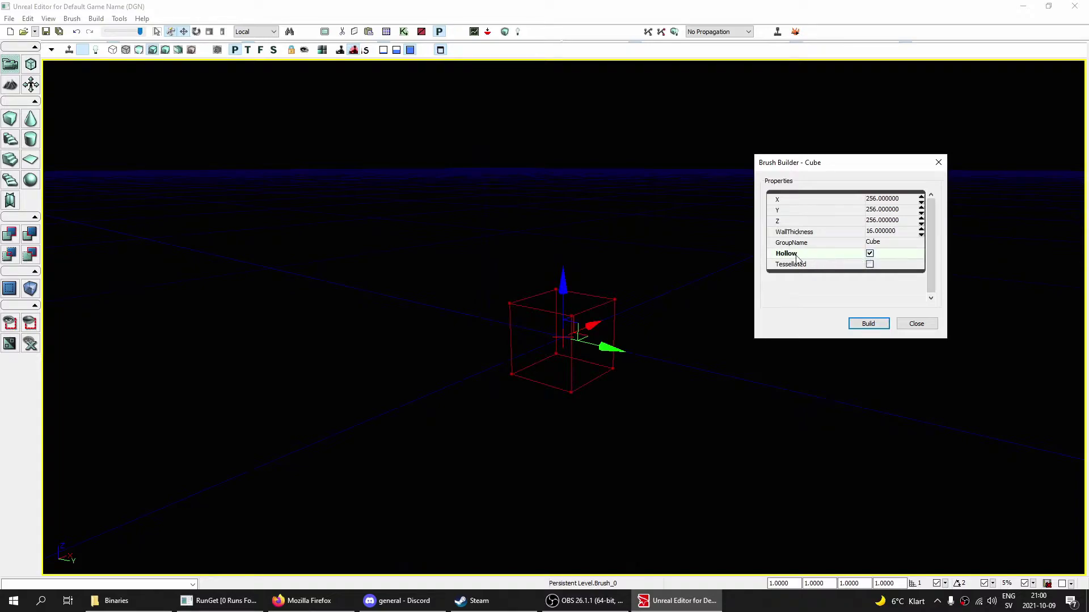
- Set the cube's X, Y and Z sizes to 1040, build the hollow brush and close the builder
click(869, 202)
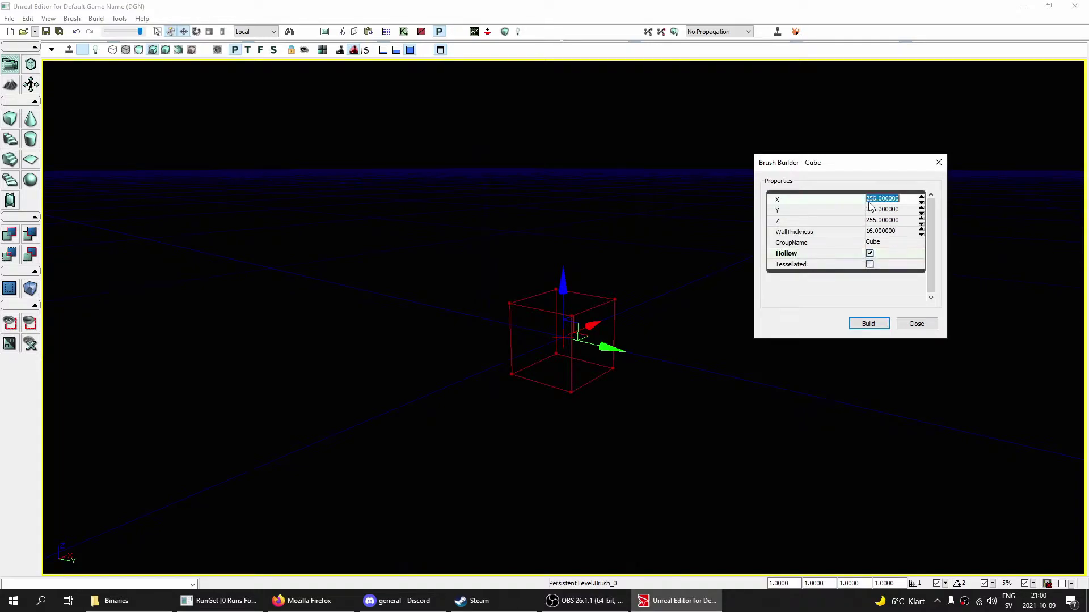
text(1040)
click(870, 210)
text(1040)
click(873, 222)
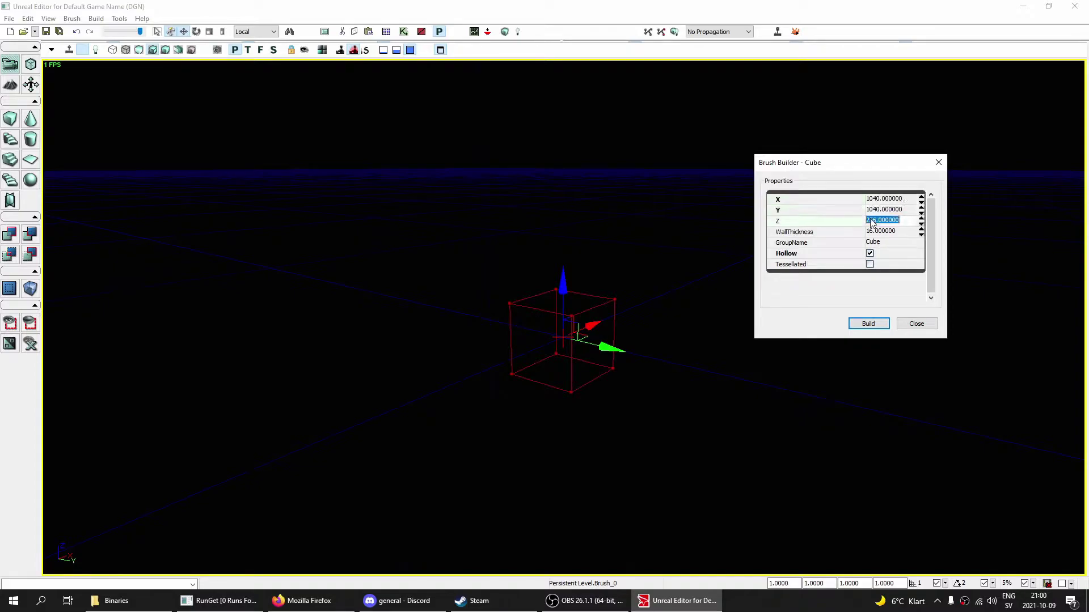
text(102)
key(BackSpace)
key(BackSpace)
click(863, 324)
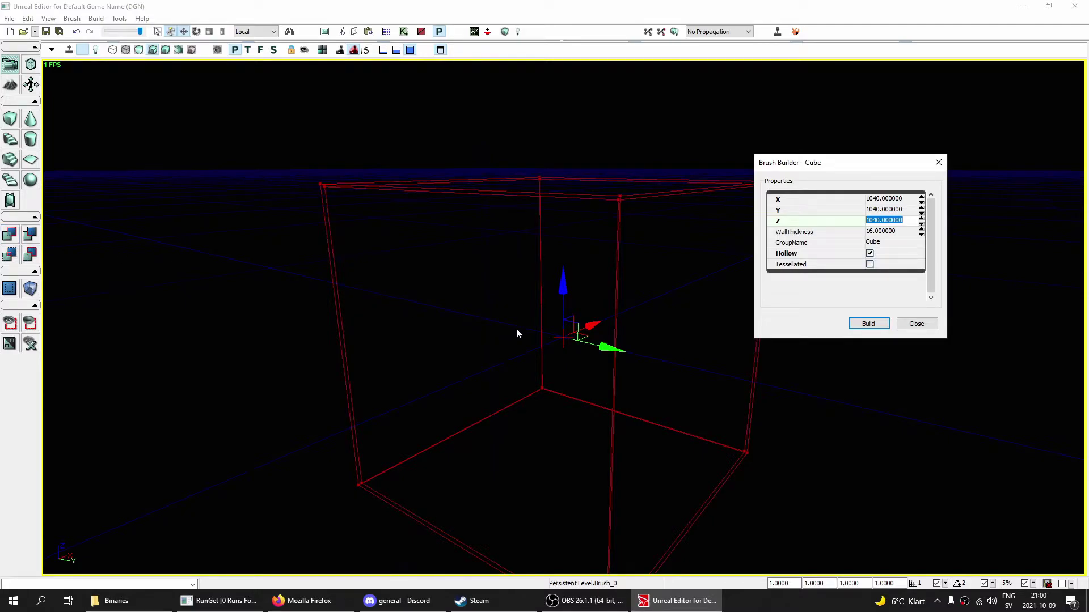
click(938, 163)
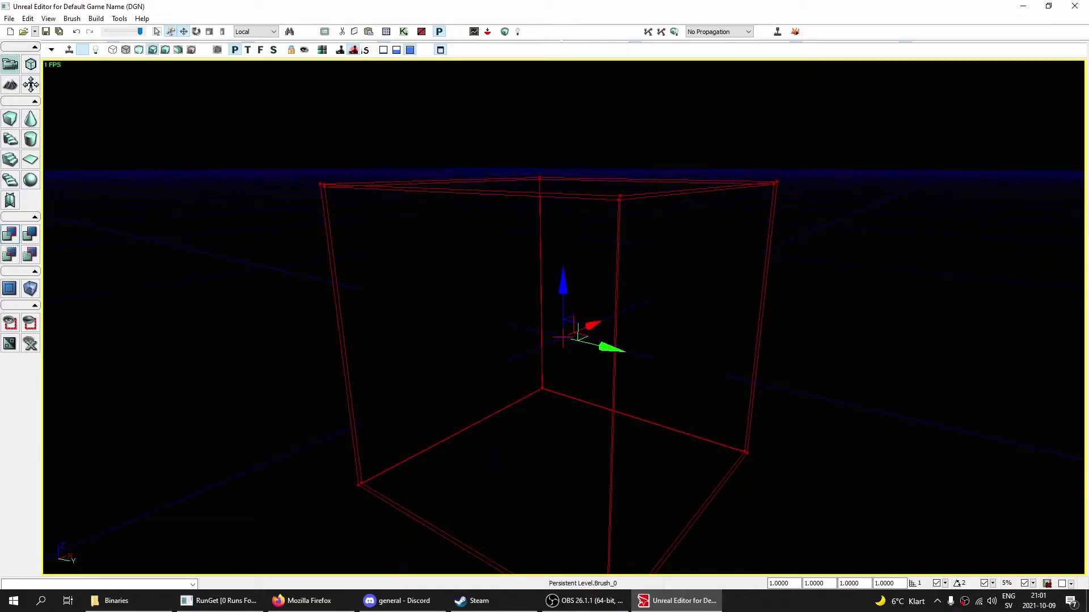
- Add the hollow cube to the level and move the camera inside it at the slowest camera speed
click(299, 298)
right_drag(300, 298, 253, 304)
key(w)
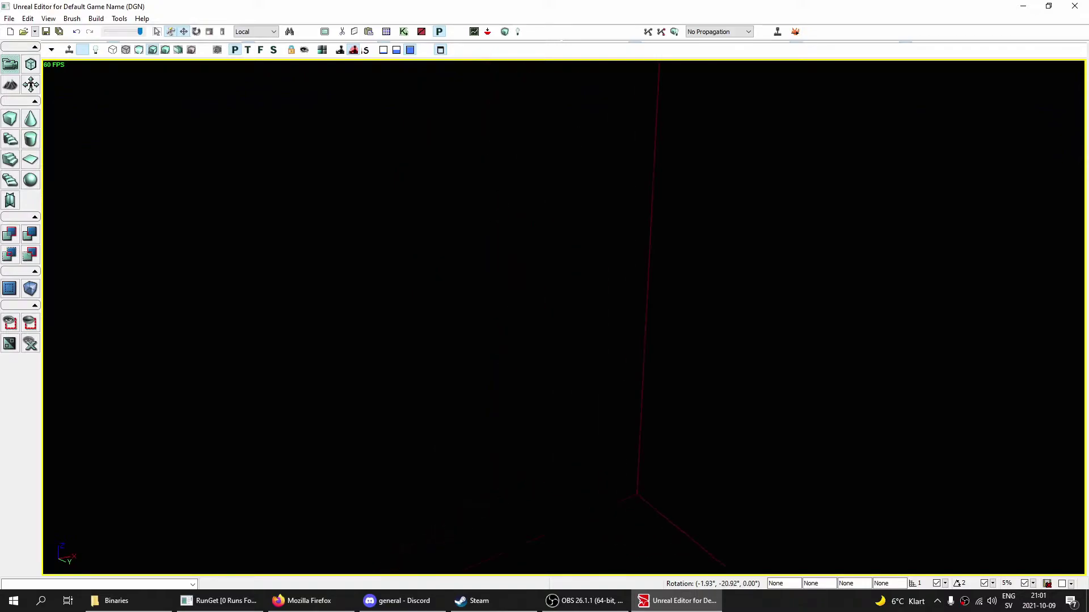
click(383, 52)
right_drag(386, 79, 432, 114)
key(s)
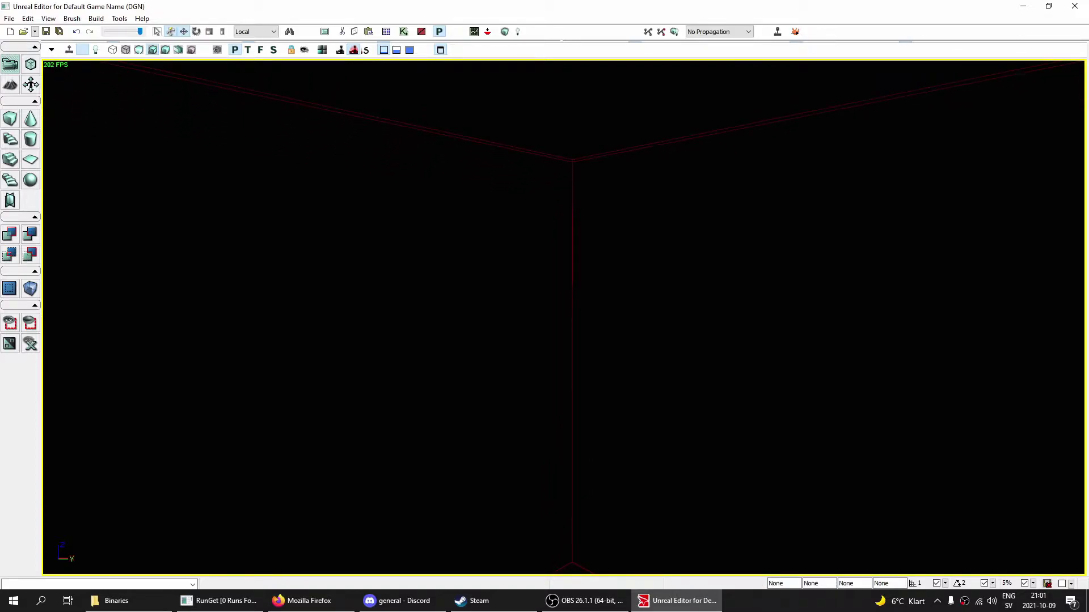
- Switch the perspective viewport to Unlit mode and look around the interior of the hollow cube room
click(138, 50)
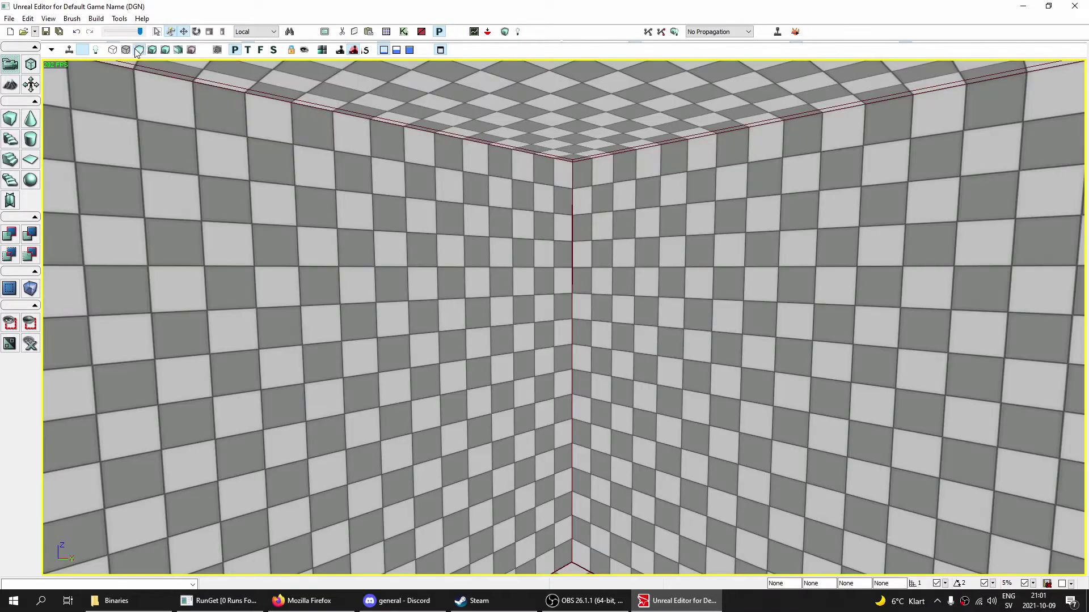
right_drag(609, 240, 536, 328)
mouse_move(579, 226)
right_down()
mouse_move(602, 256)
mouse_move(625, 250)
mouse_move(593, 244)
mouse_move(579, 226)
right_up()
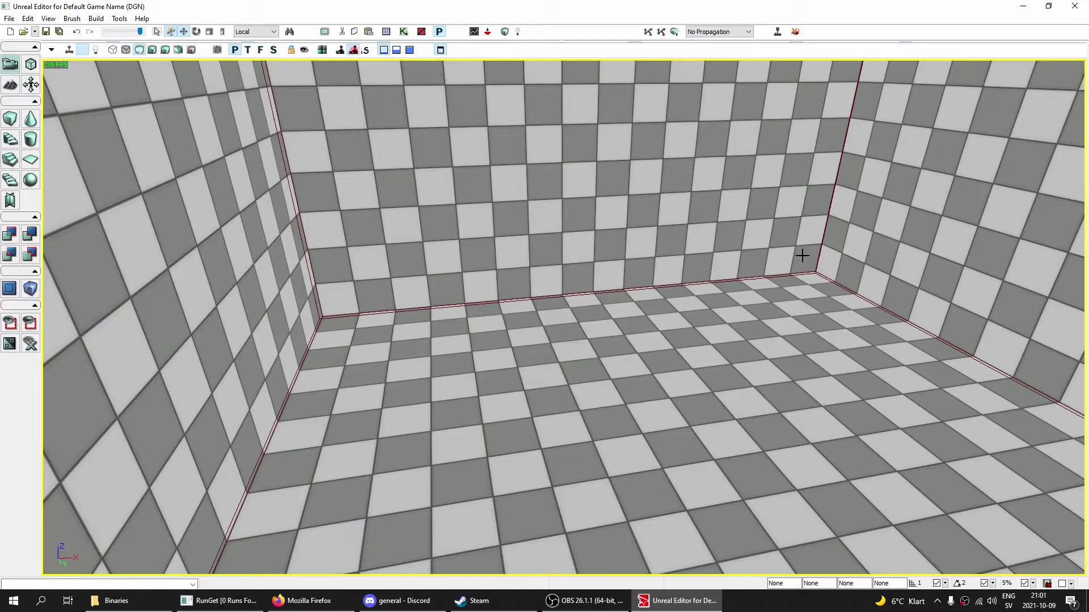
right_drag(309, 283, 569, 229)
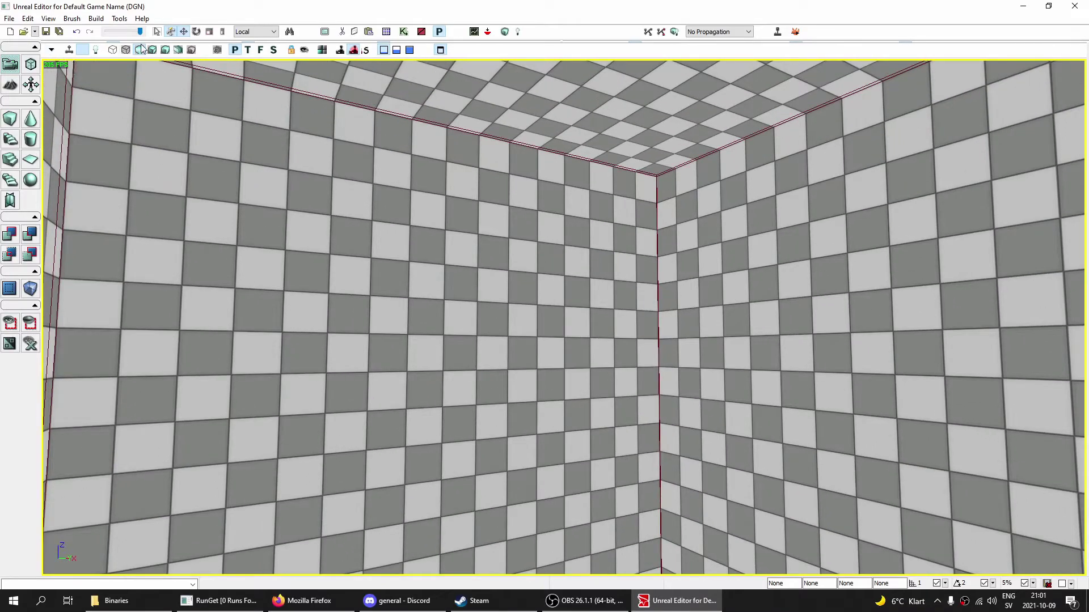
- Return the viewport to Lit mode and add a point light actor on one of the room's walls
click(152, 50)
right_drag(561, 255, 570, 363)
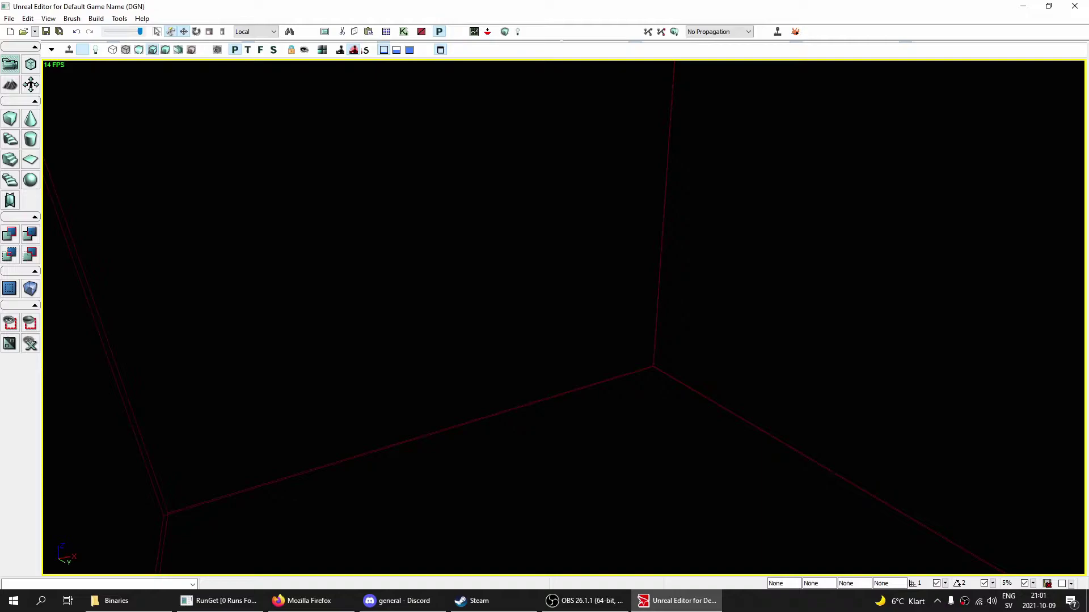
right_click(464, 203)
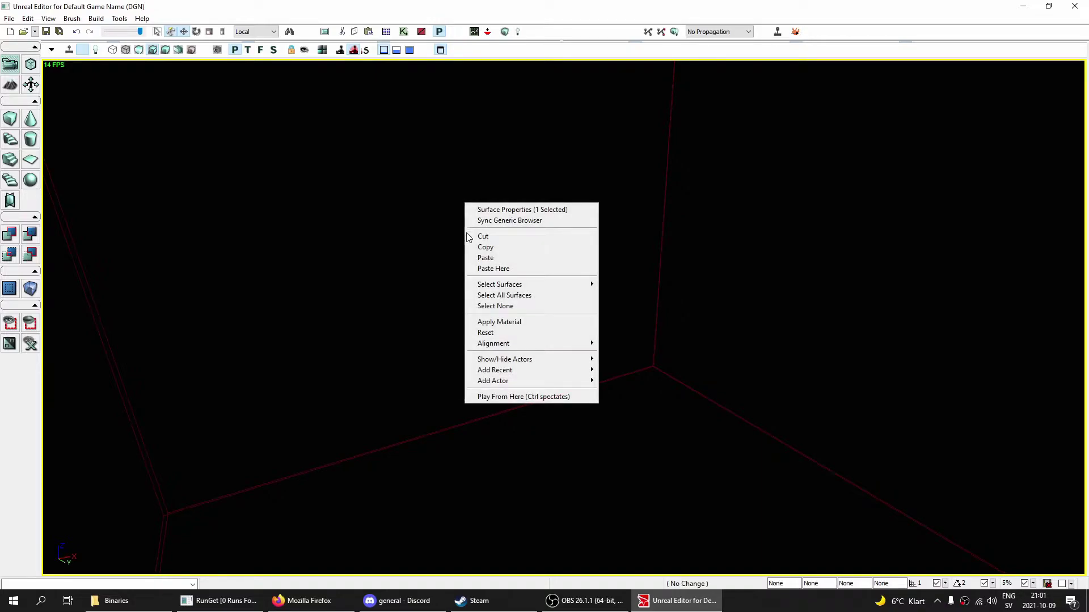
mouse_move(508, 382)
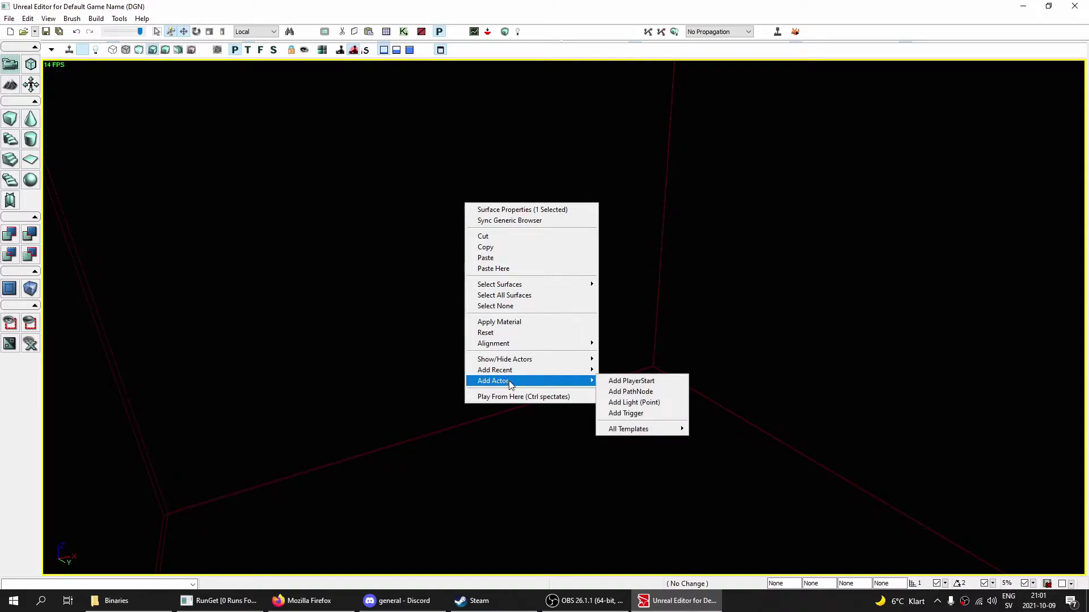
click(658, 405)
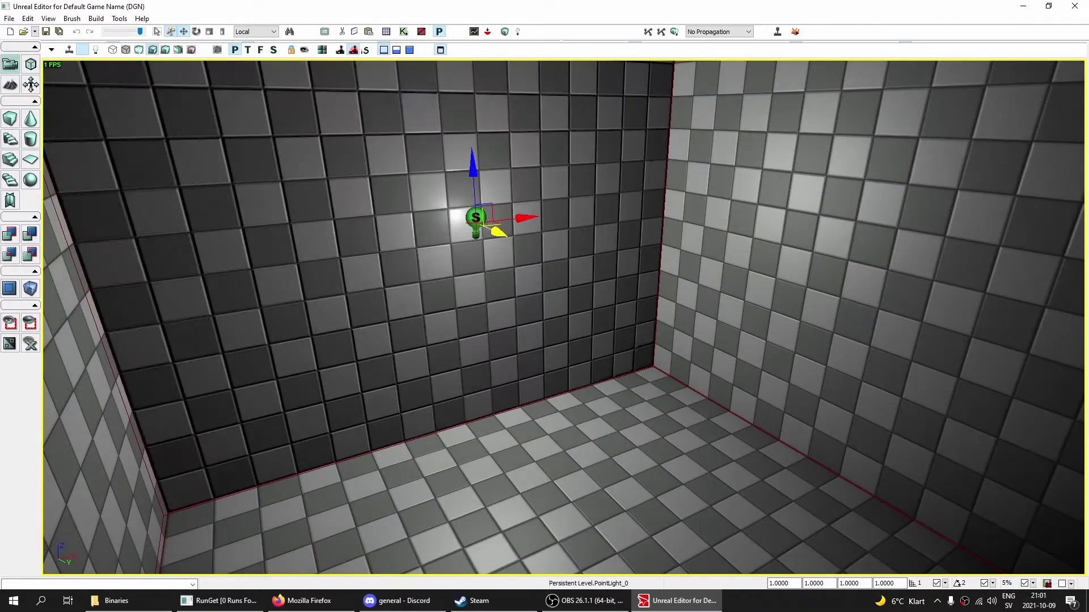
- Move the point light along its Y axis, away from the wall and into the room
drag(487, 231, 426, 240)
right_drag(390, 310, 428, 355)
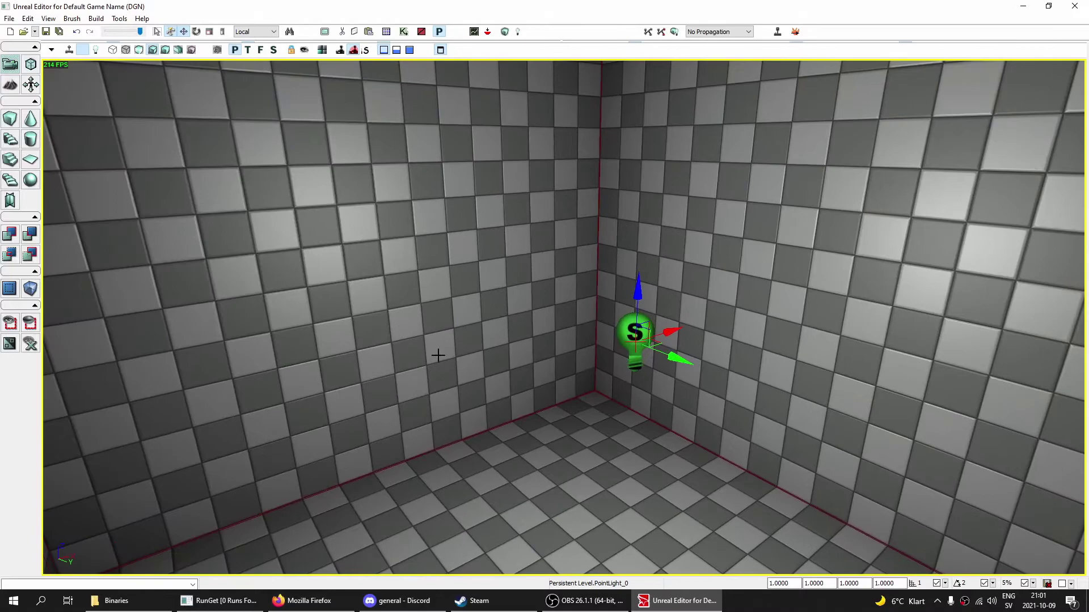
right_drag(440, 295, 461, 306)
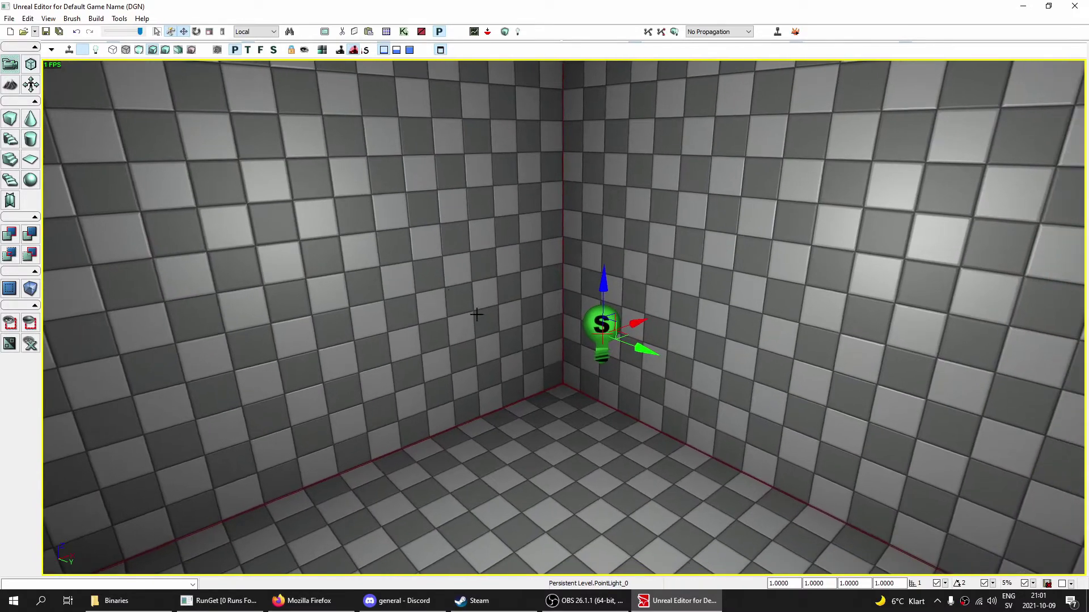
- Open the point light's properties window directly from the light, close it, then open and close it once more
click(659, 299)
click(591, 325)
double_click(614, 349)
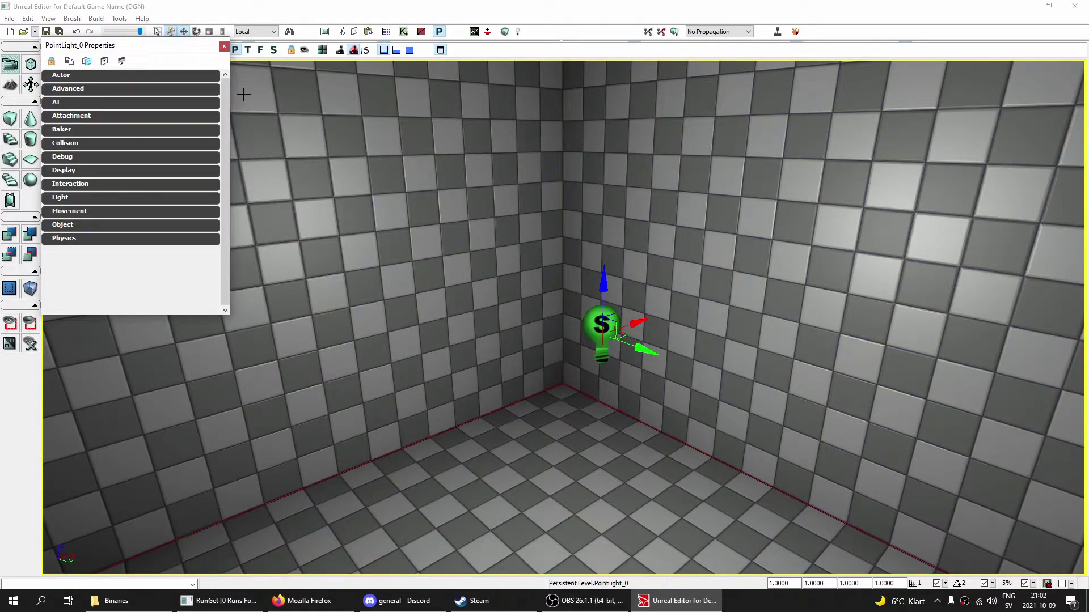
click(224, 45)
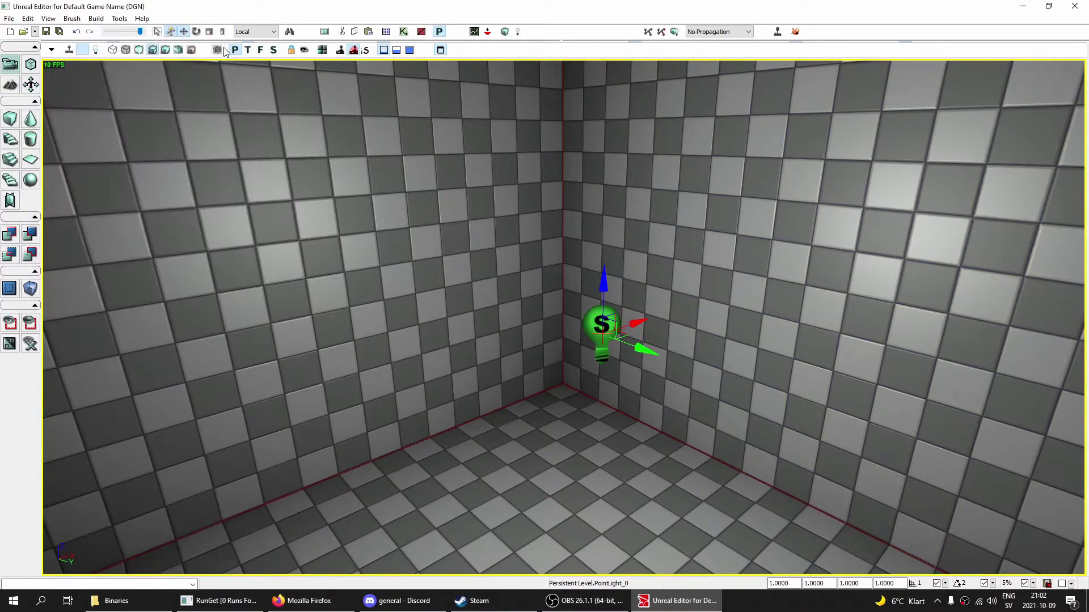
right_click(593, 323)
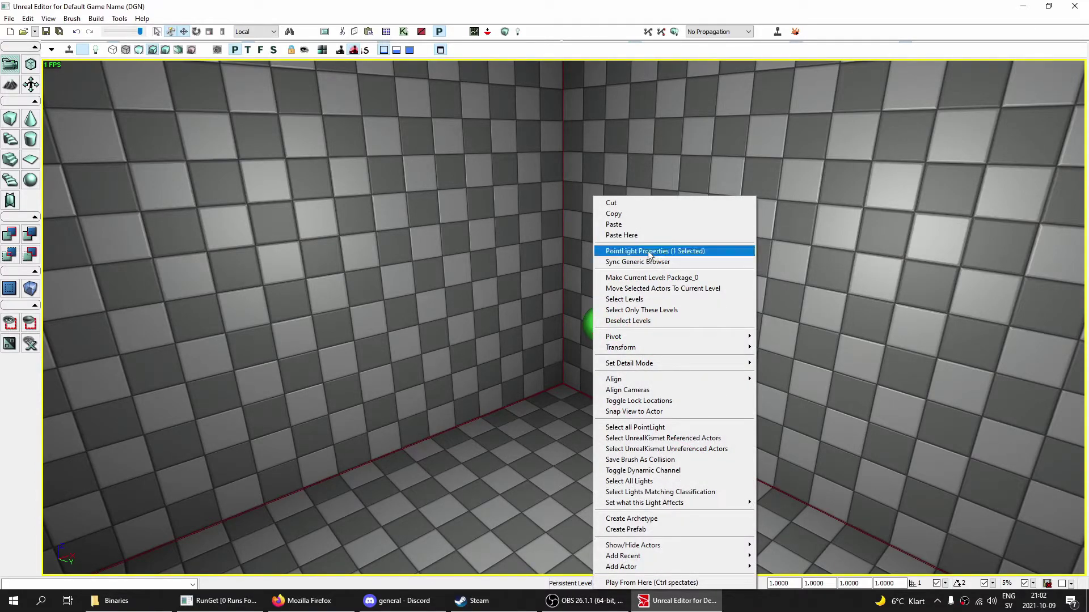
click(649, 251)
click(224, 45)
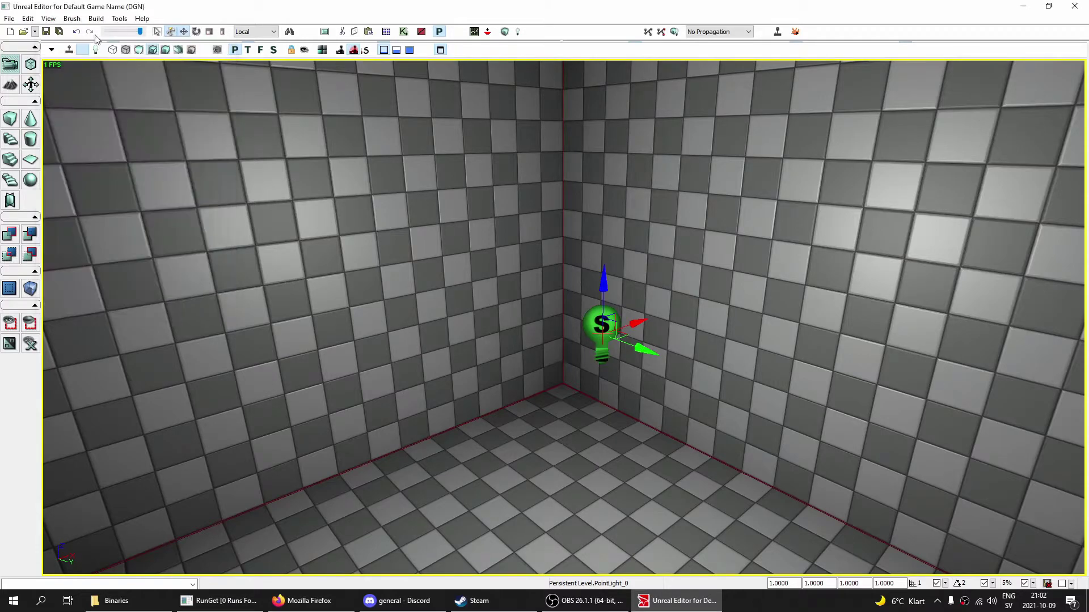
- Reopen the point light's properties and expand the Light category and its light component settings
click(48, 19)
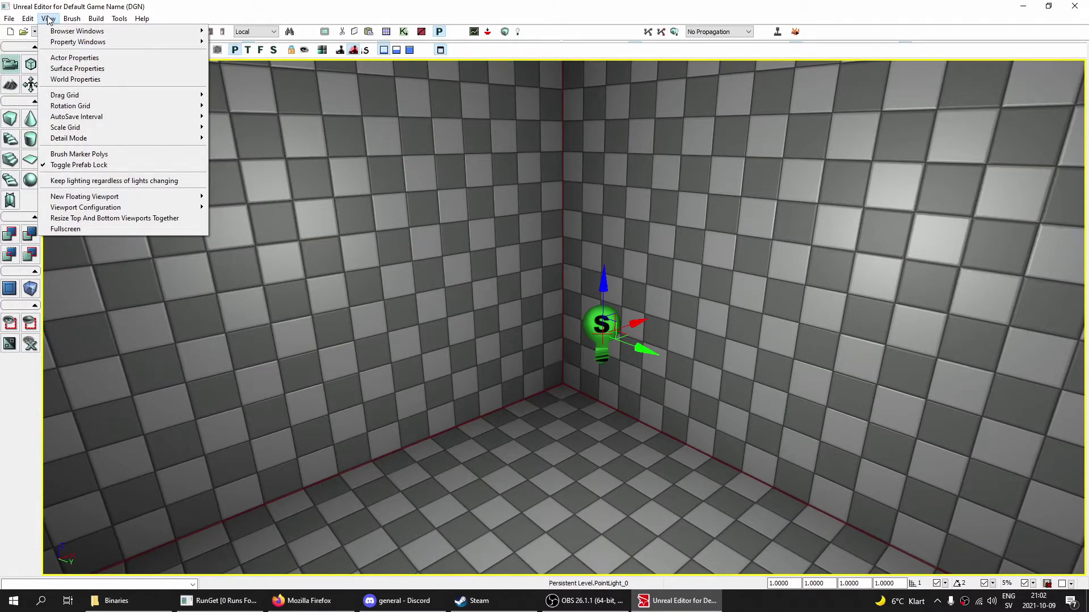
click(61, 59)
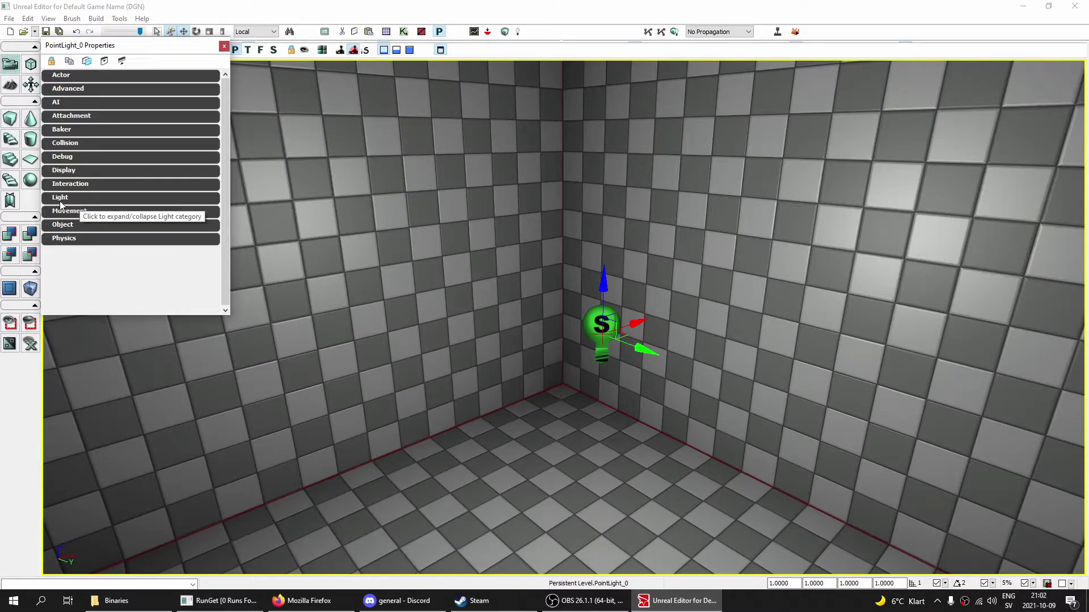
click(78, 198)
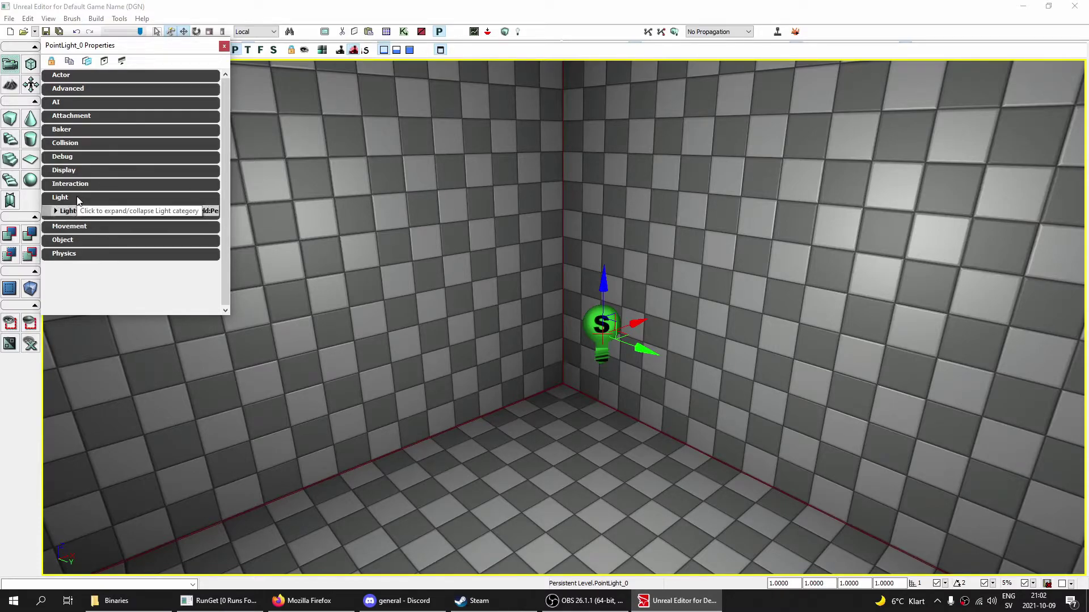
click(80, 212)
- Set the point light's LightColor to the basic purple with red 128, green 0 and blue 255
drag(223, 127, 220, 200)
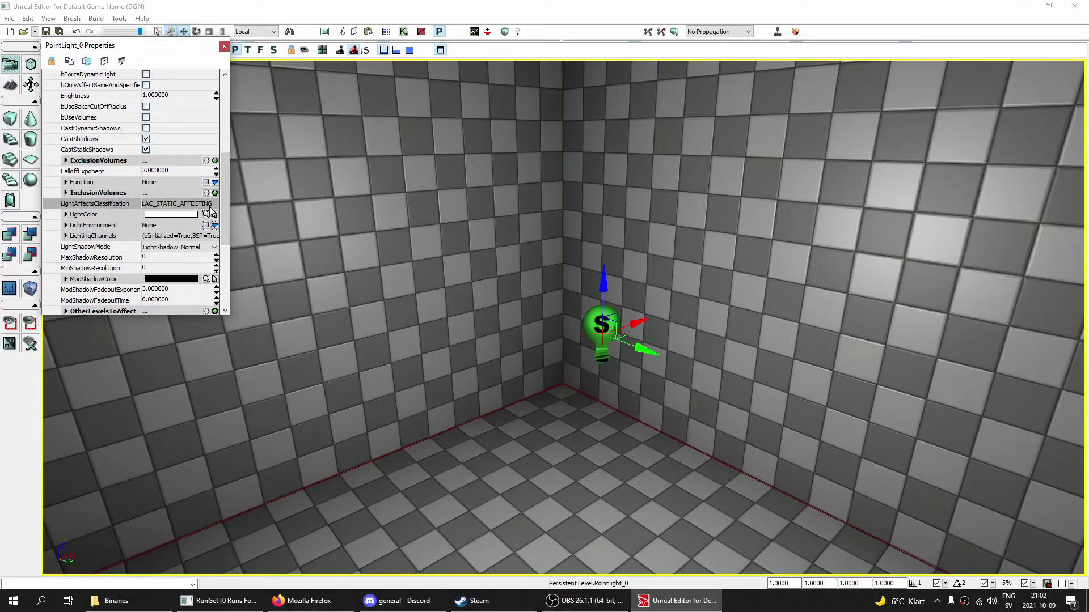
click(66, 215)
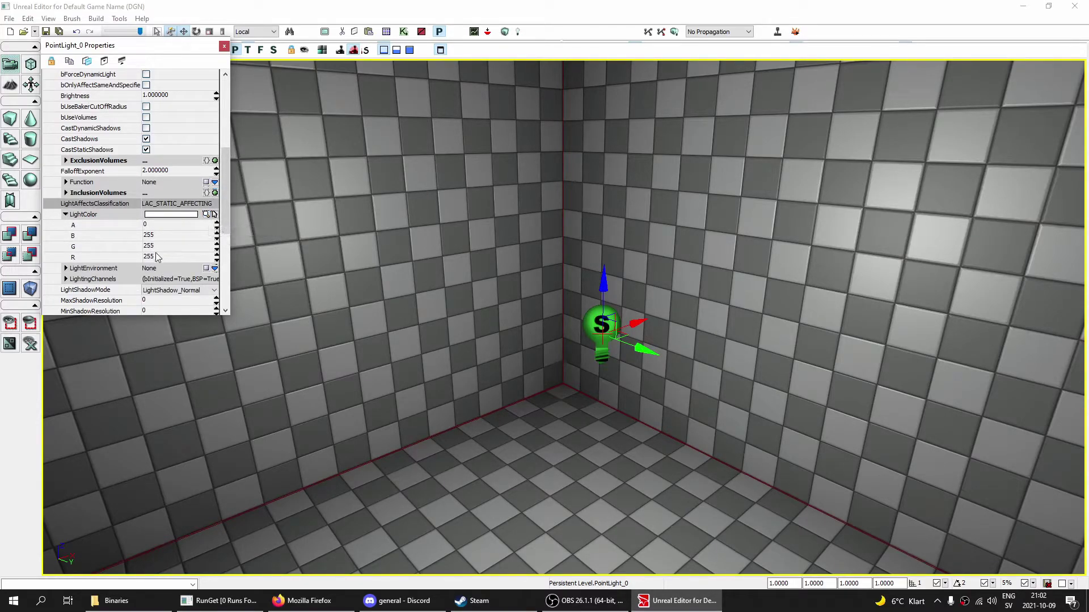
click(206, 216)
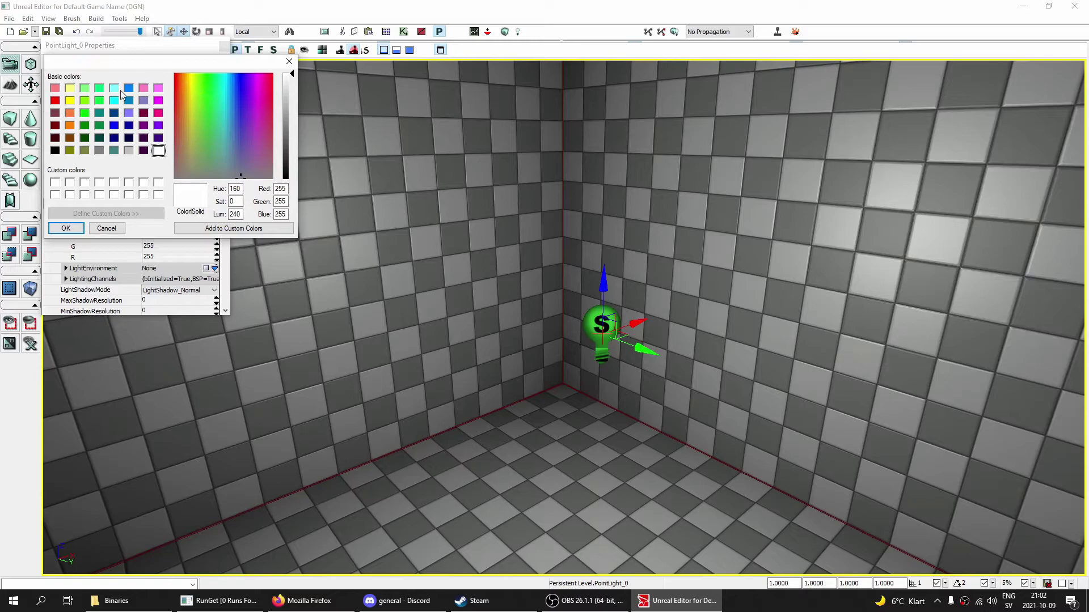
click(159, 127)
click(66, 228)
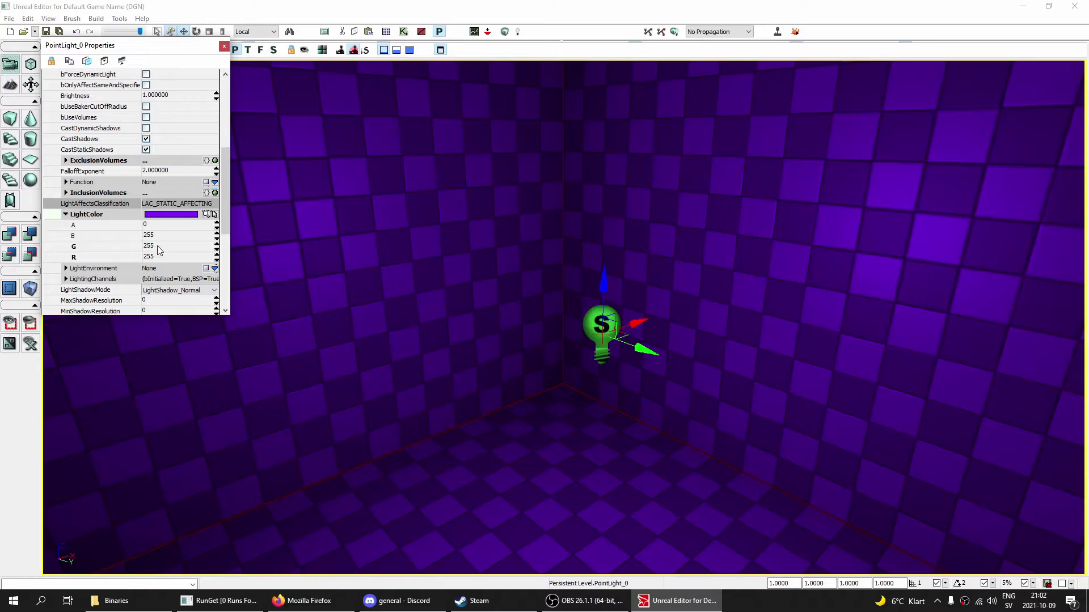
double_click(85, 217)
double_click(85, 218)
scroll(223, 205, down, 1)
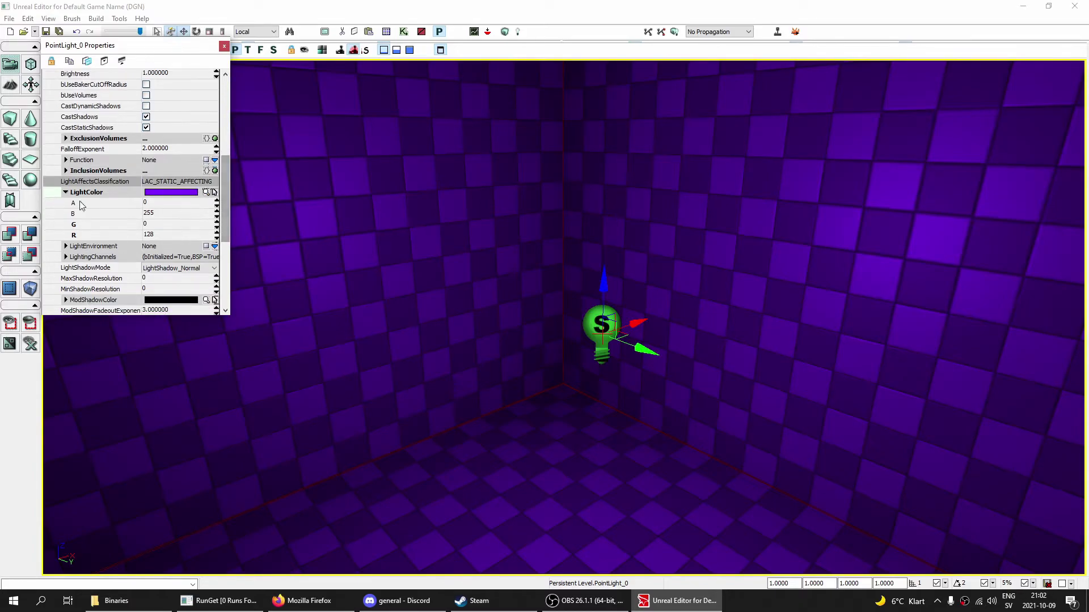
- Set the point light's Radius to 2048 and view its range from outside the room
drag(226, 212, 229, 266)
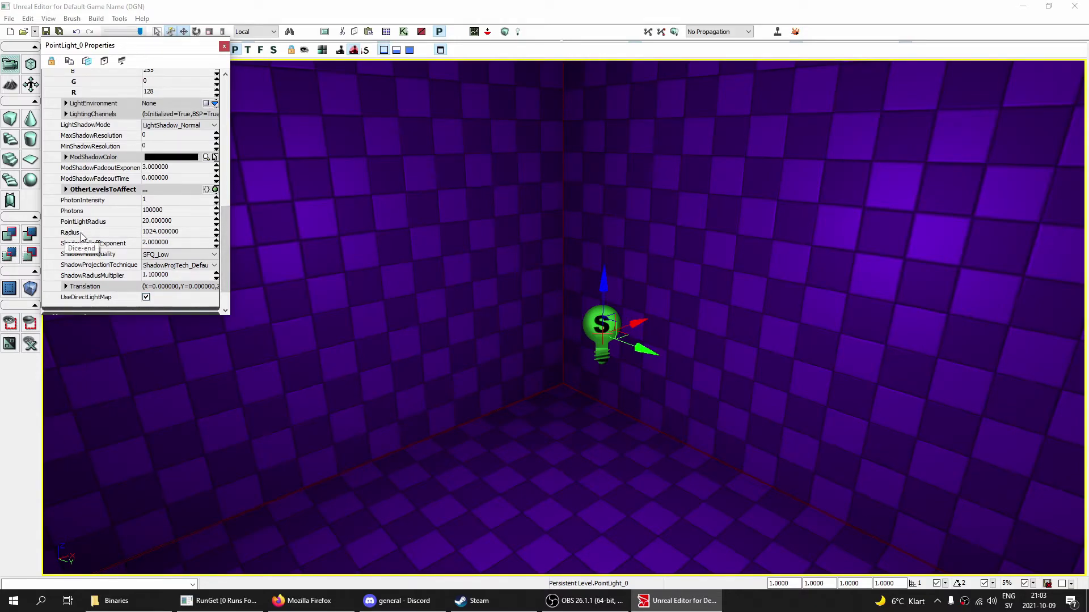
right_drag(340, 272, 318, 298)
key(s)
key(s)
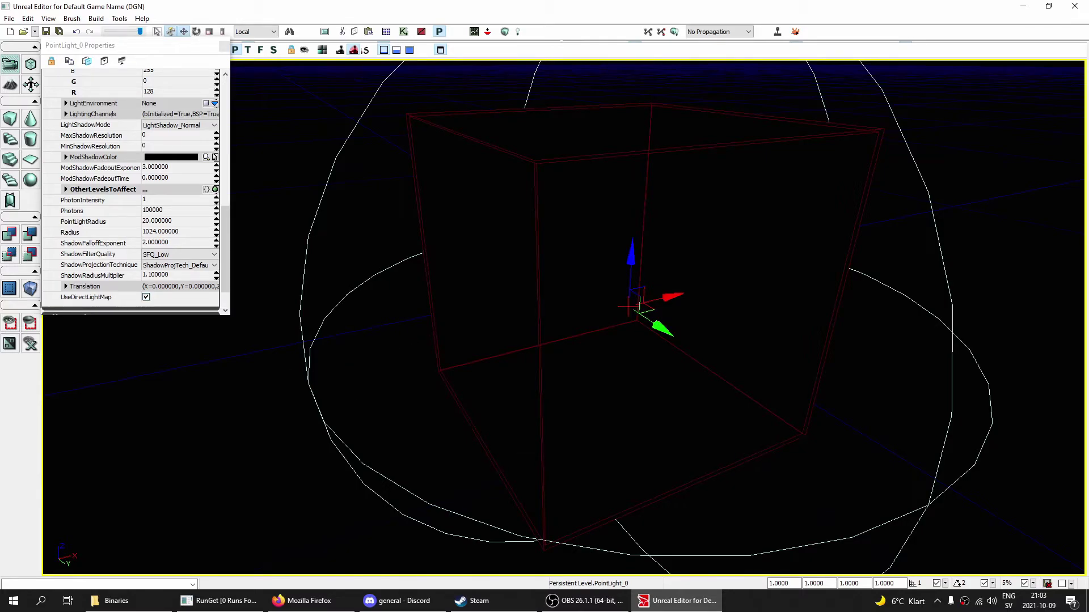
click(152, 234)
text(2048)
key(Return)
right_drag(250, 259, 263, 255)
key(s)
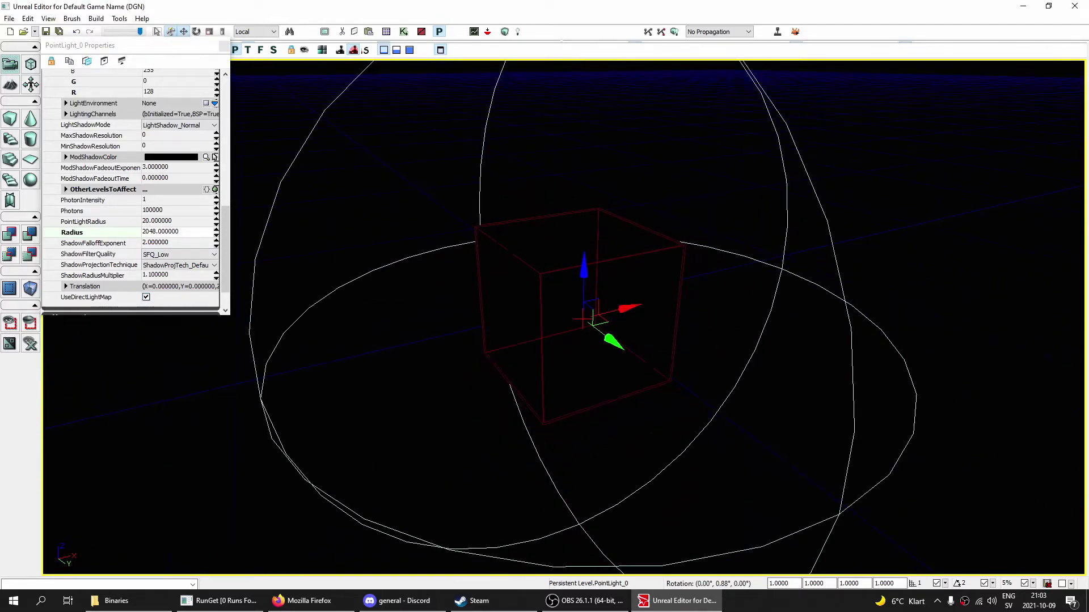
- Set the point light's Radius to 1024 and move the camera back inside the room
right_drag(336, 263, 345, 267)
click(152, 232)
click(152, 232)
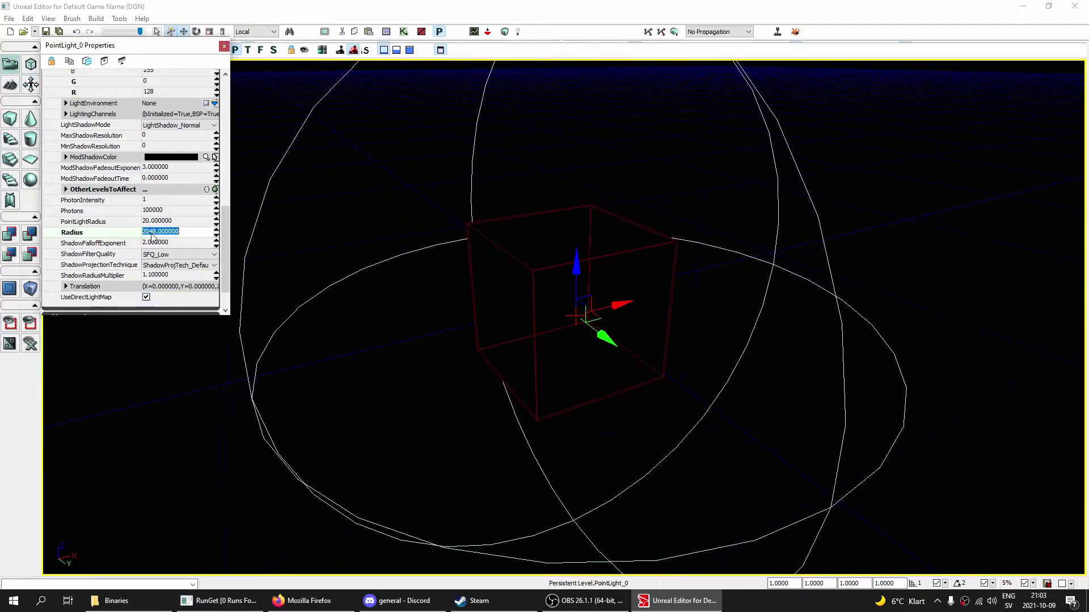
text(1024)
key(Return)
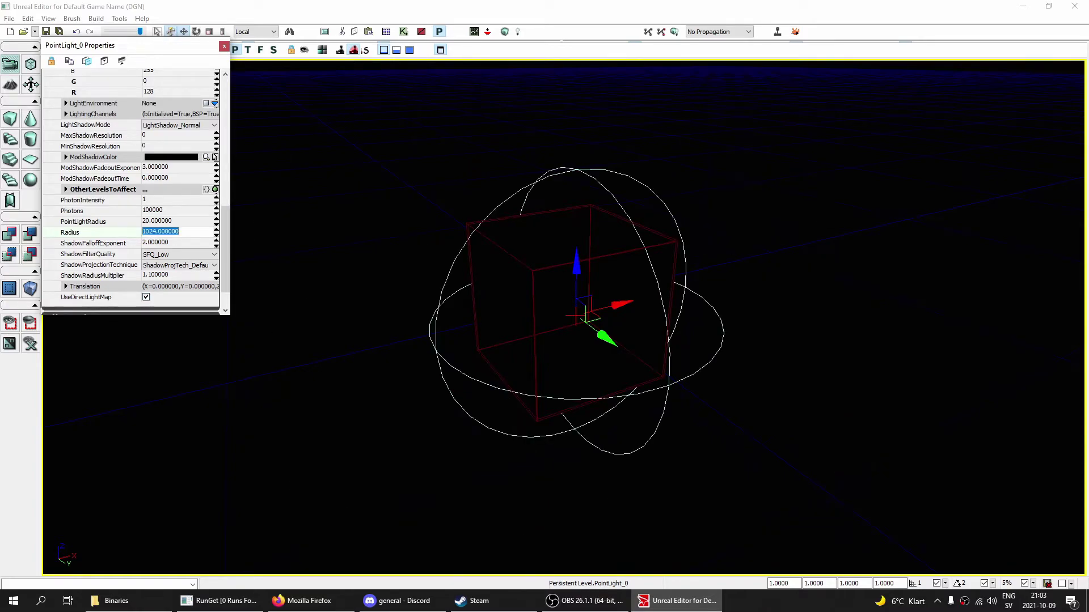
key(w)
mouse_move(458, 280)
right_down()
mouse_move(434, 266)
mouse_move(471, 266)
mouse_move(455, 272)
right_up()
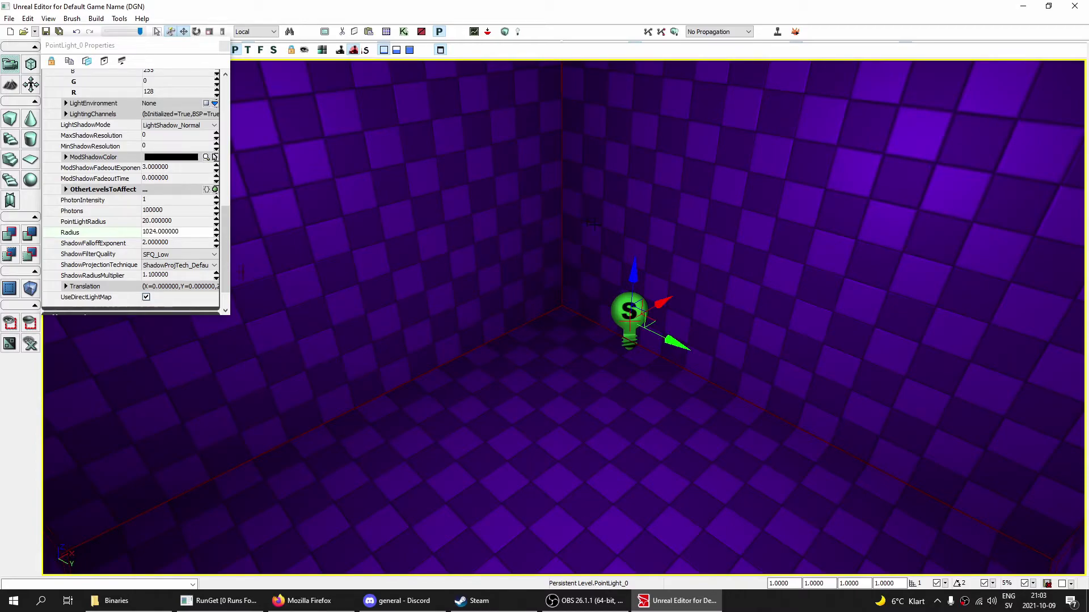
- Collapse the point light's Light category, then view the light's range from outside the room and return inside
drag(225, 267, 226, 294)
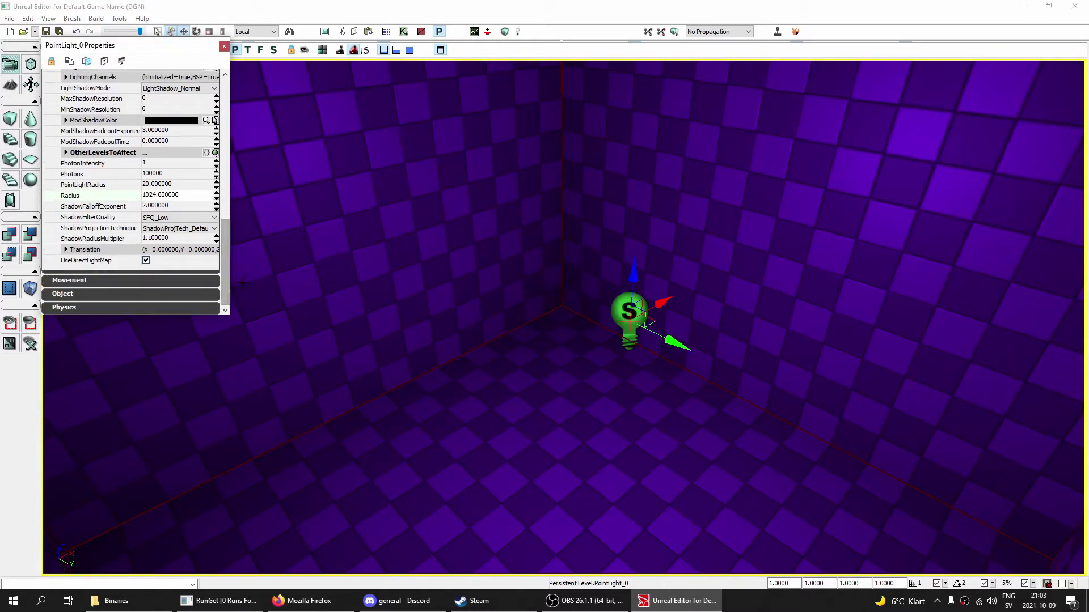
drag(226, 245, 229, 126)
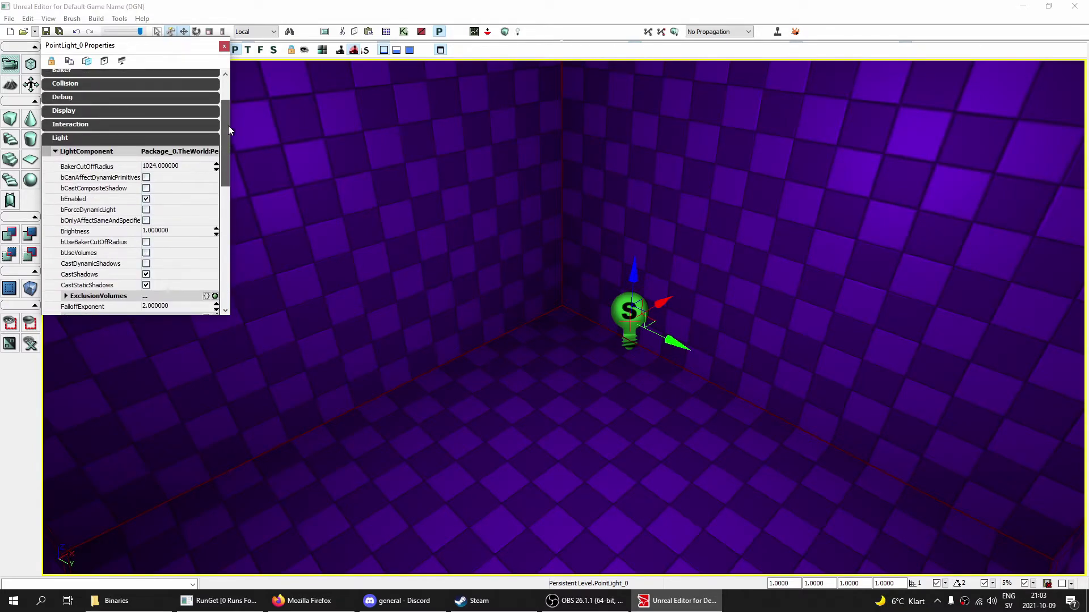
click(54, 139)
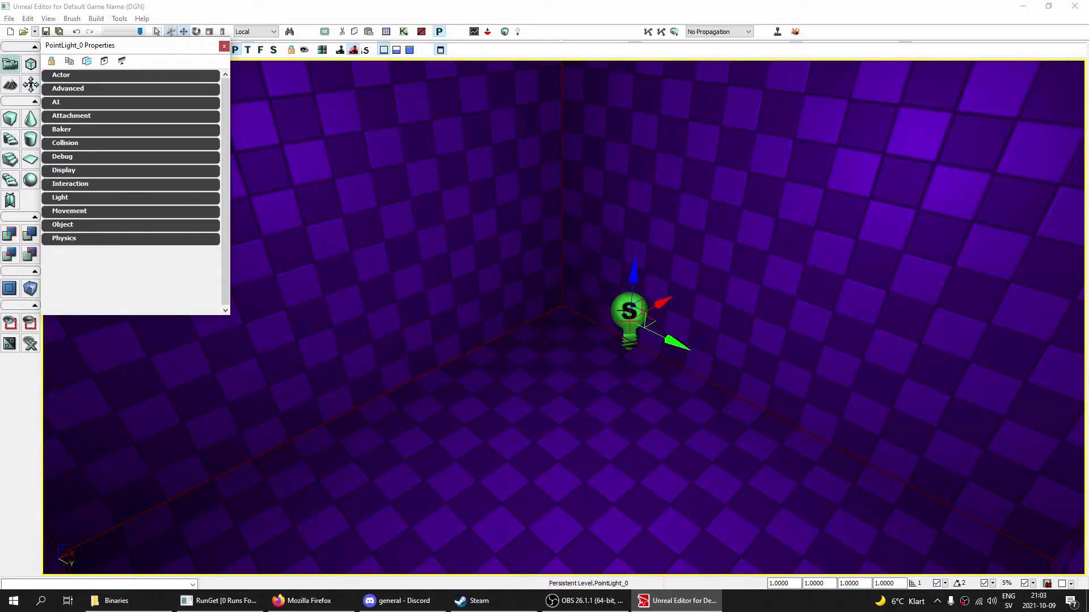
key(s)
right_drag(564, 317, 539, 297)
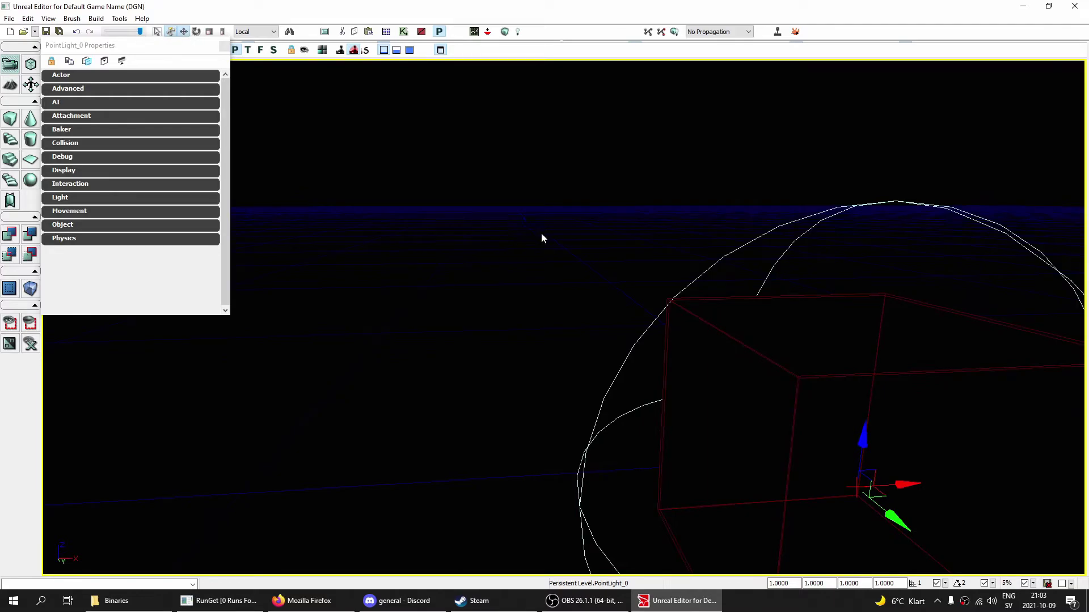
right_drag(601, 279, 584, 303)
key(w)
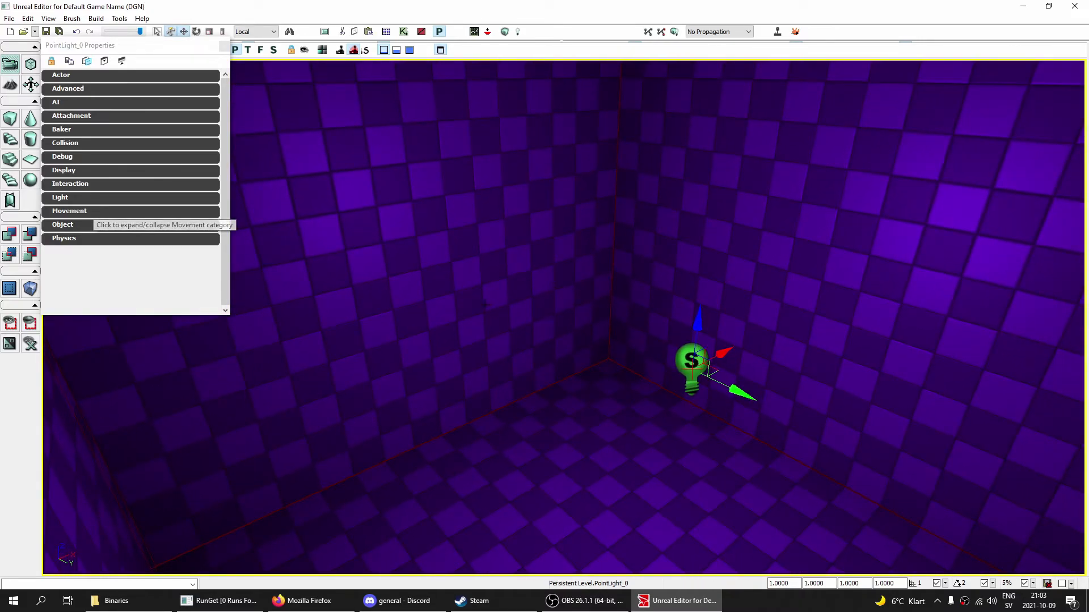
- Set the point light's Location to X 0, Y 0 and Z 0 in the Movement category and close its properties
click(74, 211)
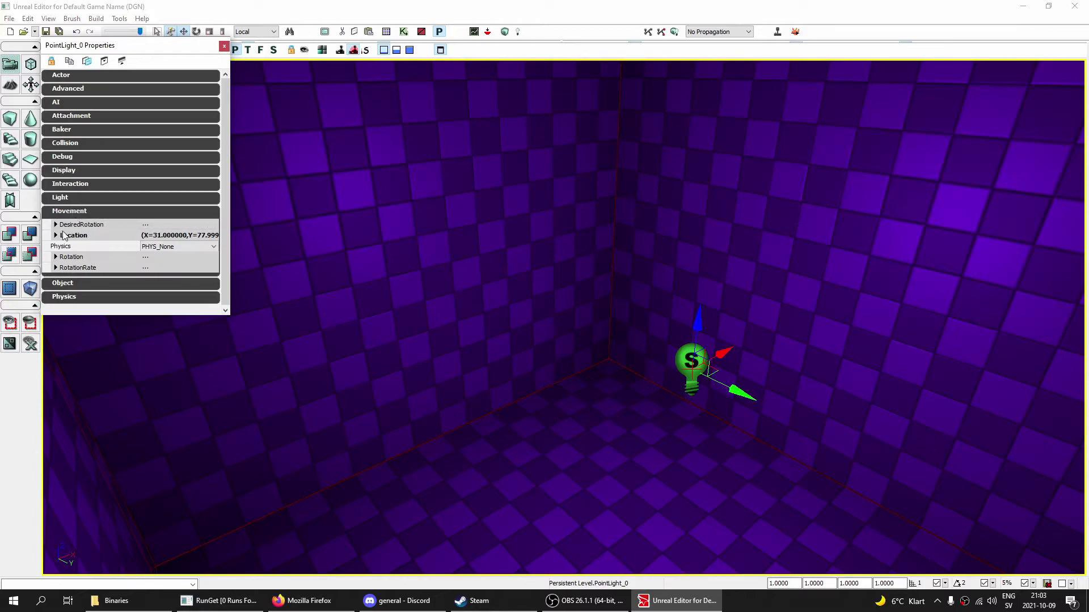
click(55, 236)
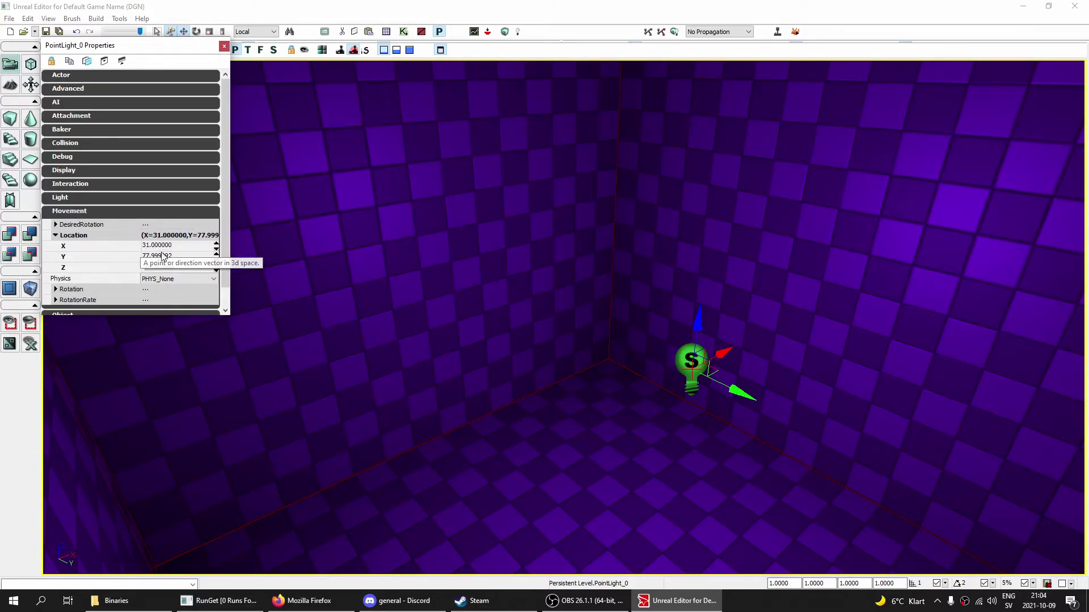
click(153, 247)
text(0)
click(155, 257)
text(0)
click(158, 268)
text(0)
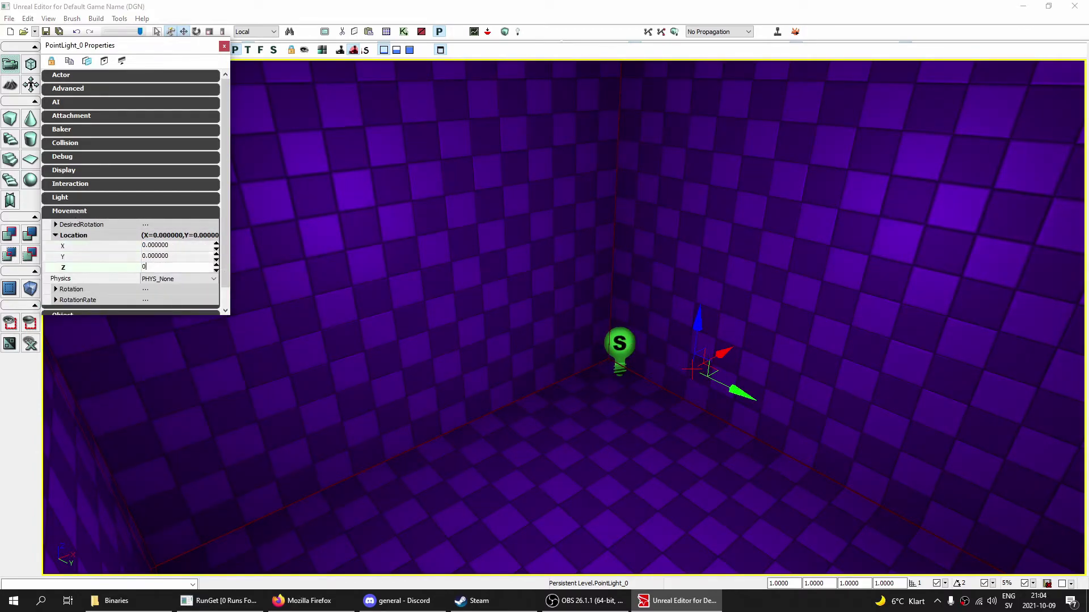
key(Return)
click(634, 277)
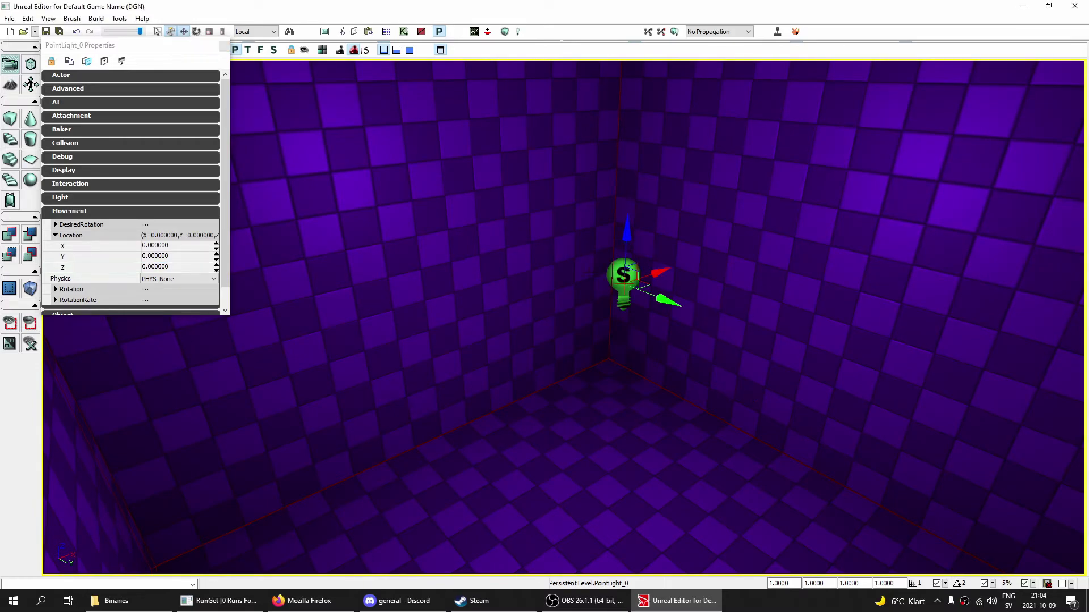
click(225, 47)
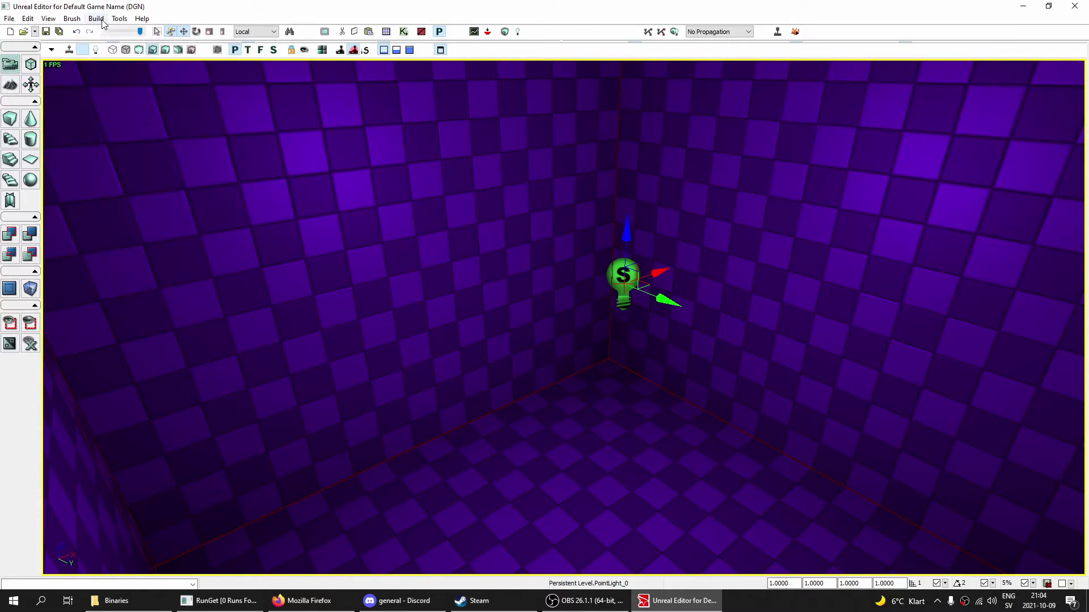
- Add a PlayerStart actor on the room's floor near the corner away from the light
right_drag(539, 335, 524, 355)
click(329, 462)
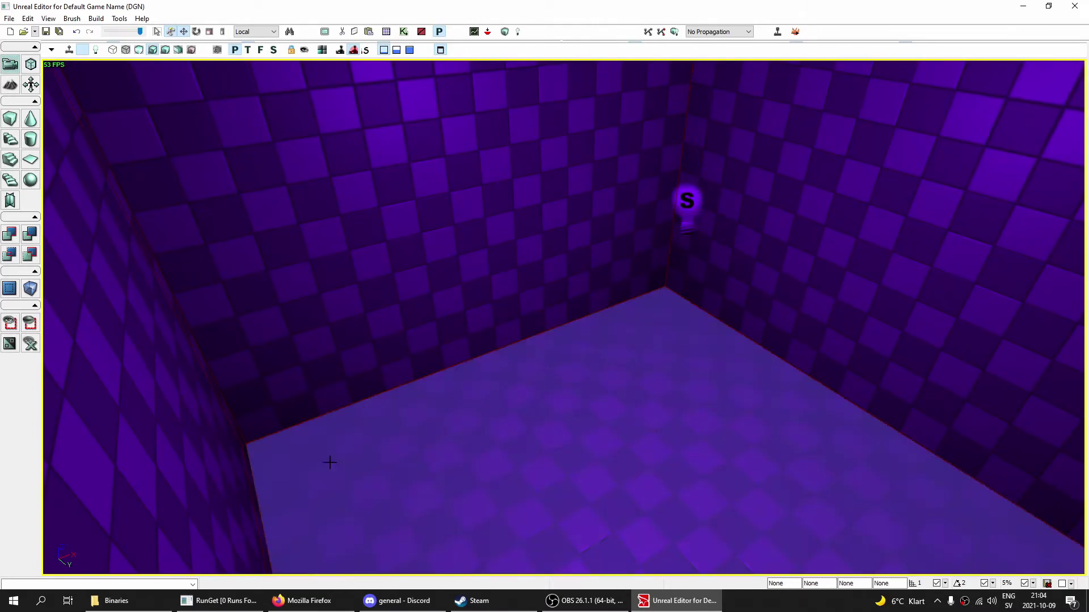
right_click(335, 461)
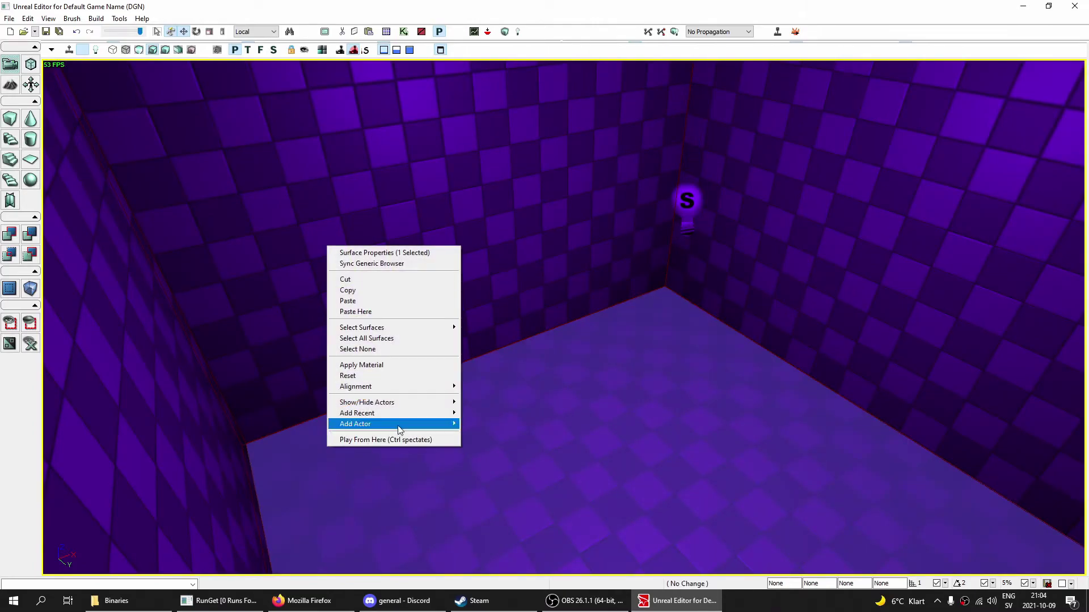
mouse_move(399, 430)
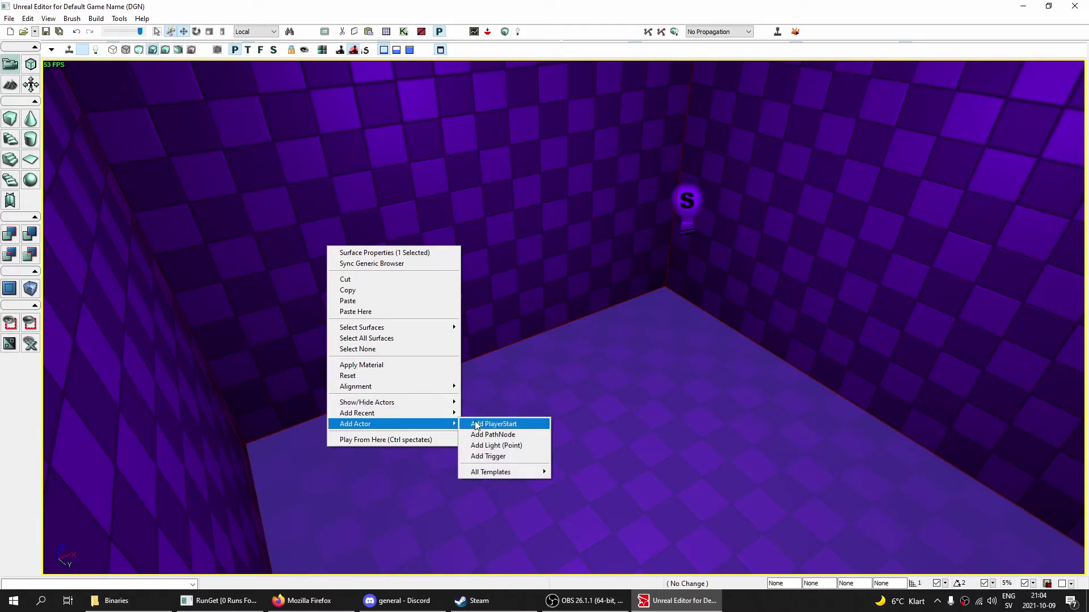
click(495, 424)
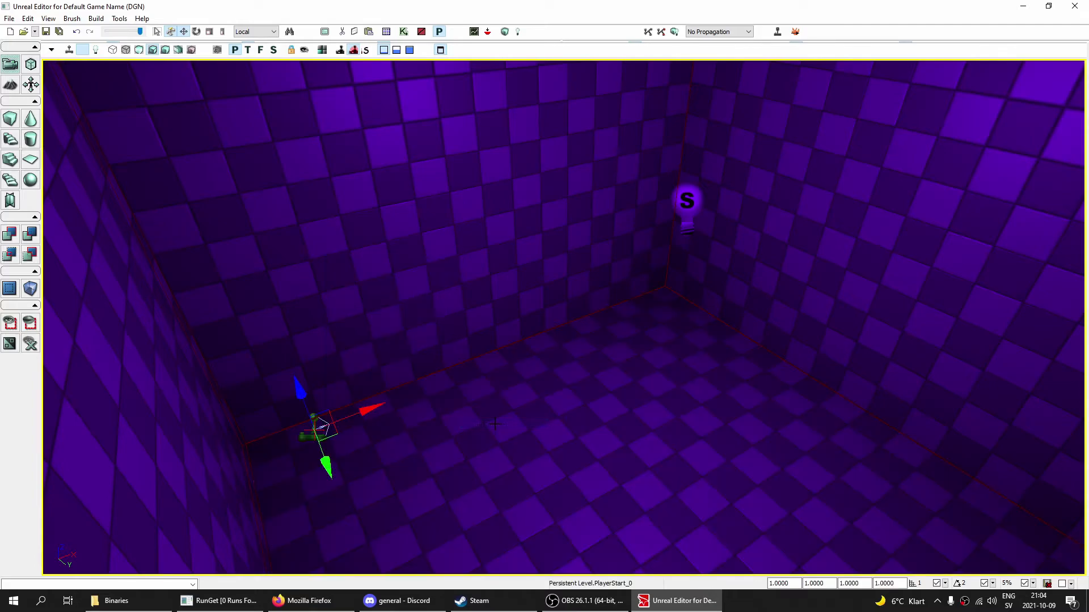
- Rotate the PlayerStart about its vertical axis so its arrow points diagonally into the room
right_drag(495, 424, 344, 457)
key(w)
key(w)
middle_drag(343, 457, 400, 466)
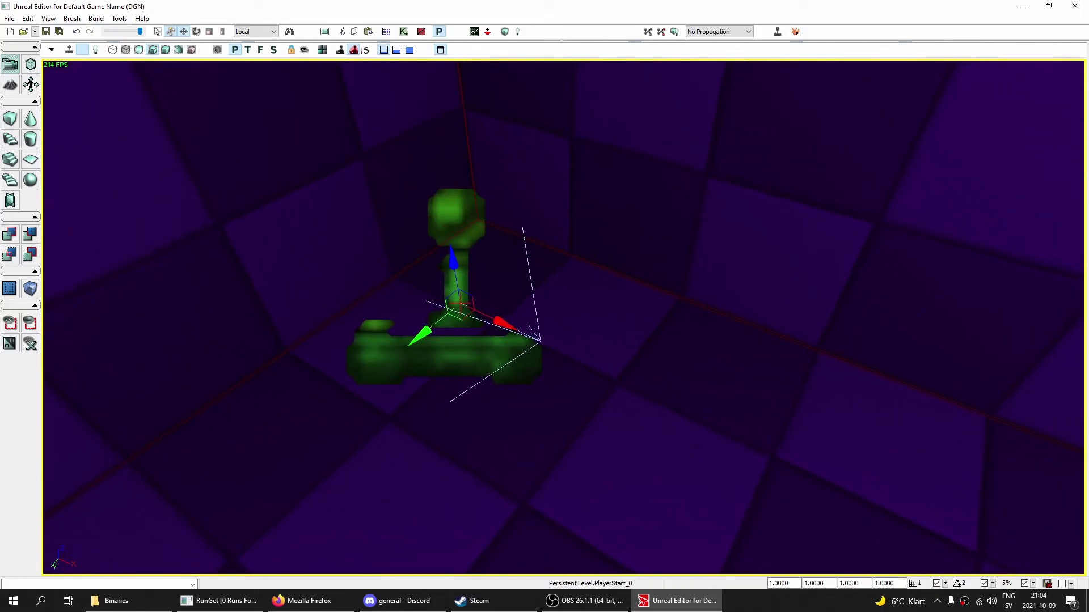
right_drag(400, 466, 474, 485)
key(s)
key(s)
key(w)
key(space)
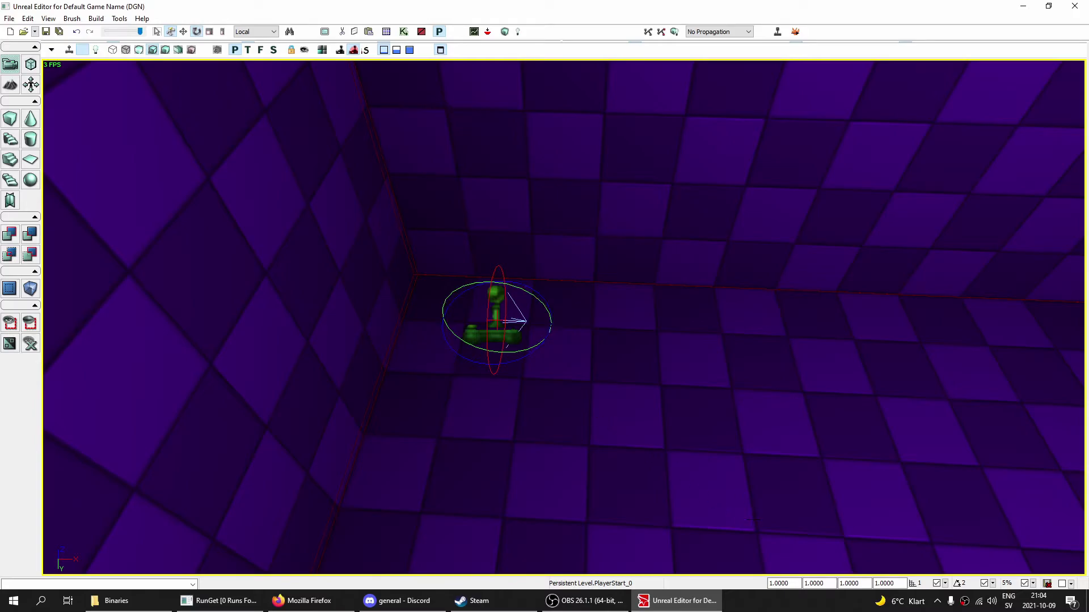
drag(529, 357, 451, 363)
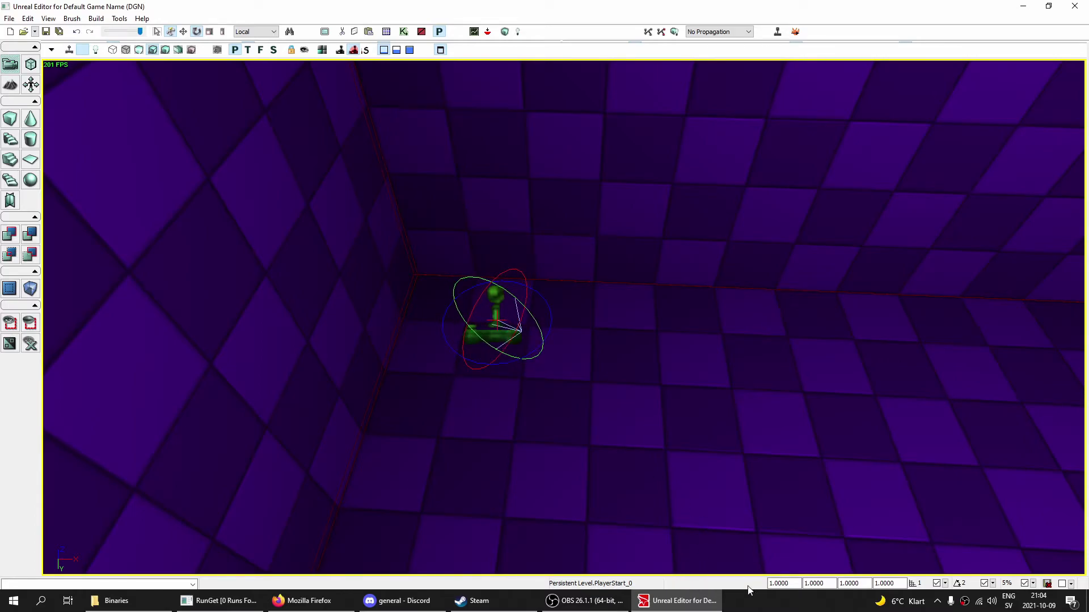
drag(500, 364, 501, 365)
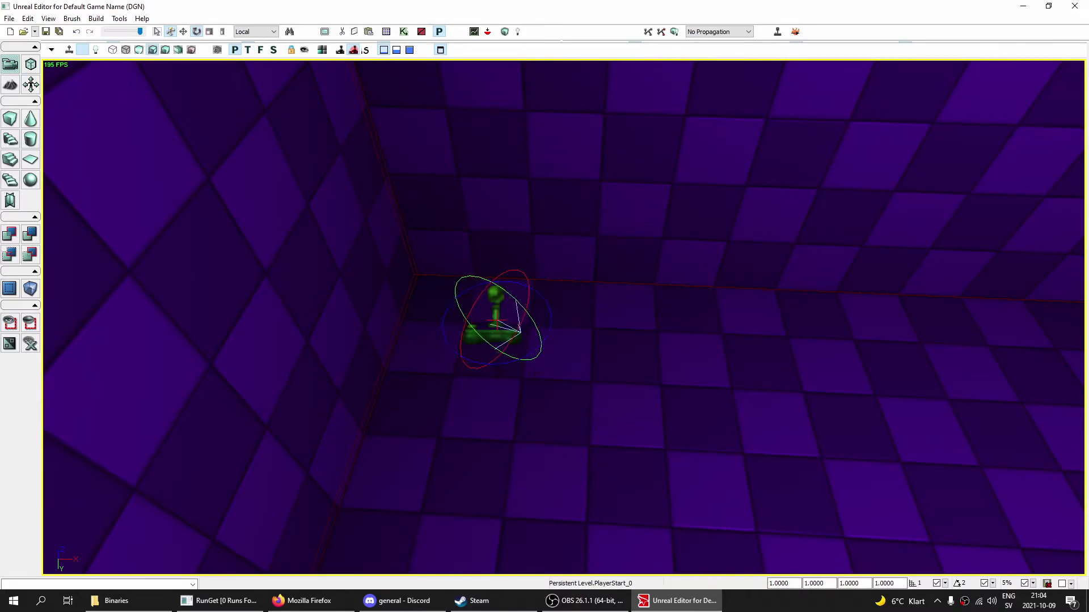
- Return to translate mode and select the floor surface in place of the PlayerStart
mouse_move(575, 360)
right_down()
mouse_move(631, 361)
mouse_move(589, 366)
right_up()
key(s)
key(space)
key(space)
click(617, 355)
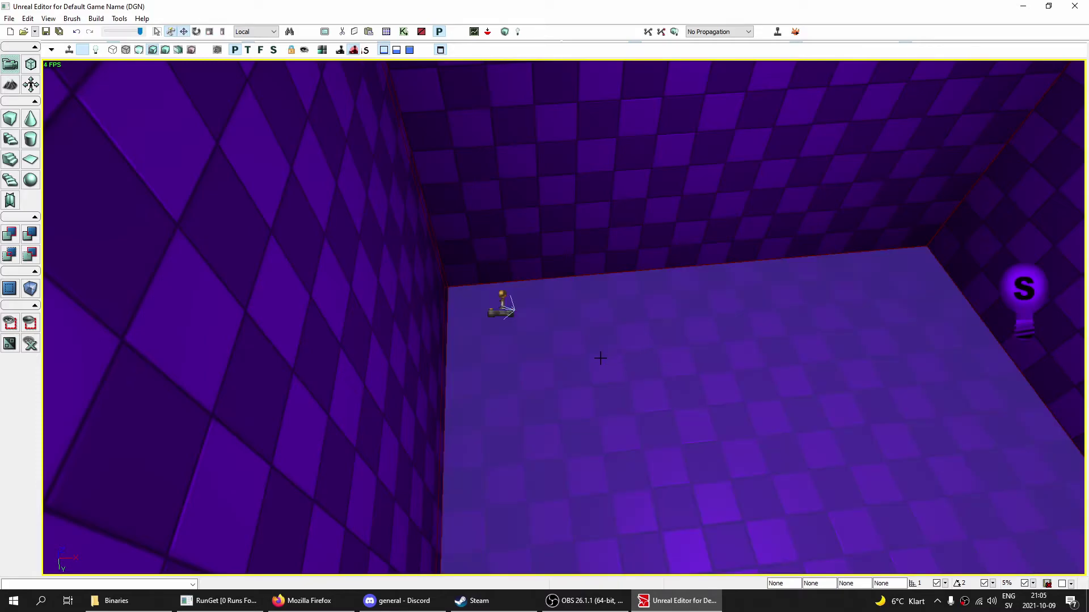
right_drag(521, 350, 569, 349)
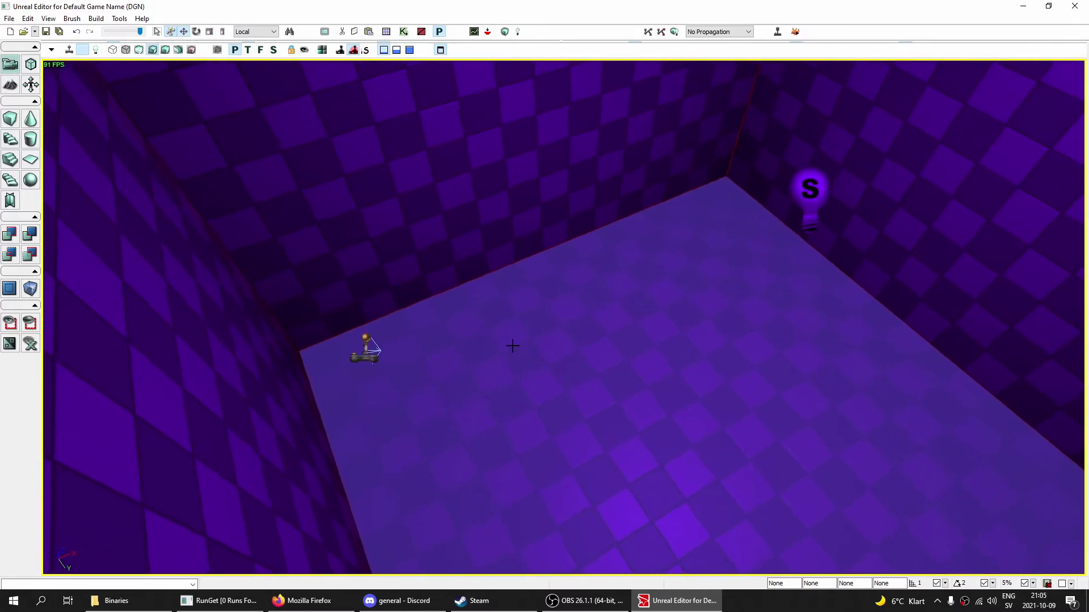
- Run Build All on the level and dismiss the Map Check report
click(96, 18)
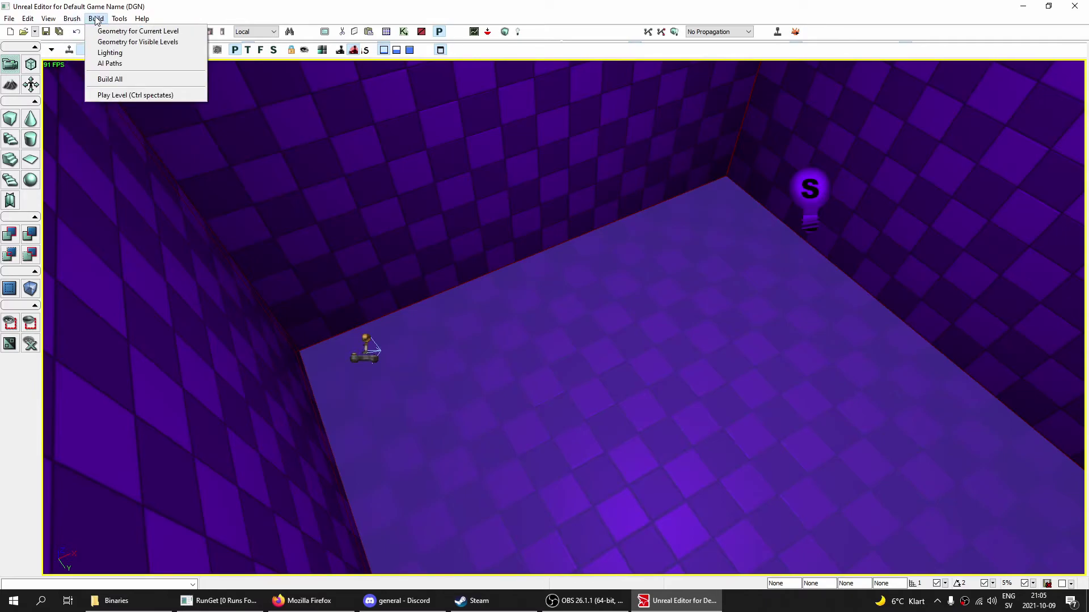
click(117, 81)
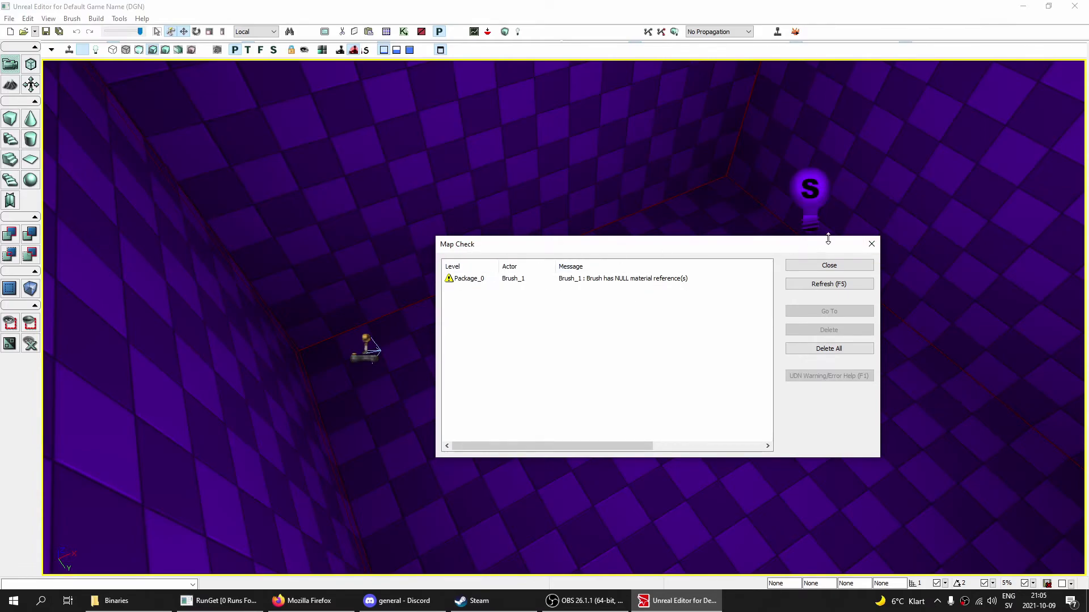
click(871, 245)
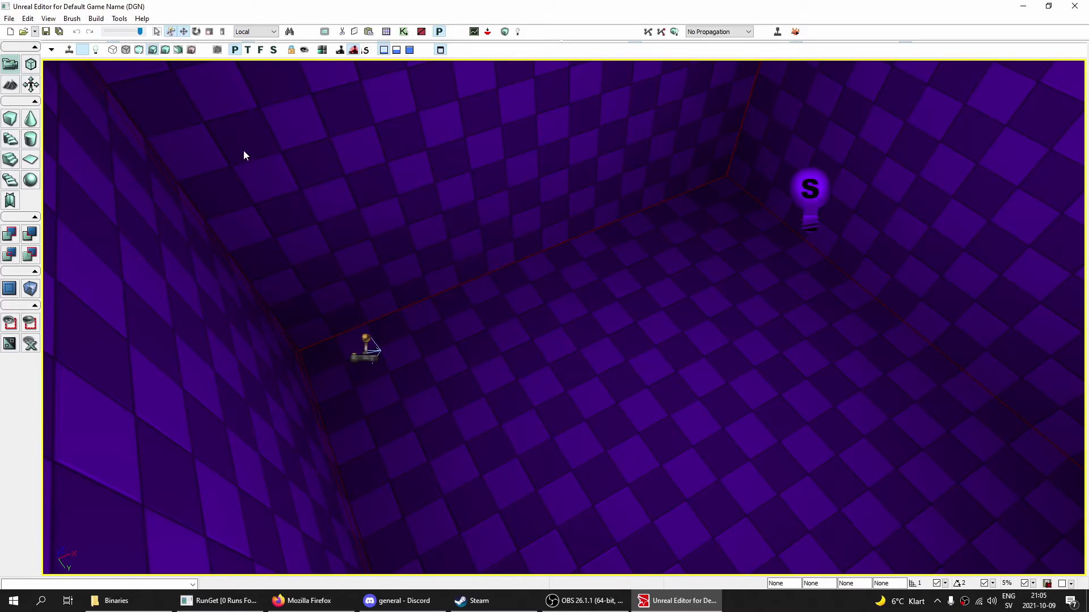
- Start saving the map and browse to the mirrors edge\TdGame\CookedPC\Maps folder
click(46, 32)
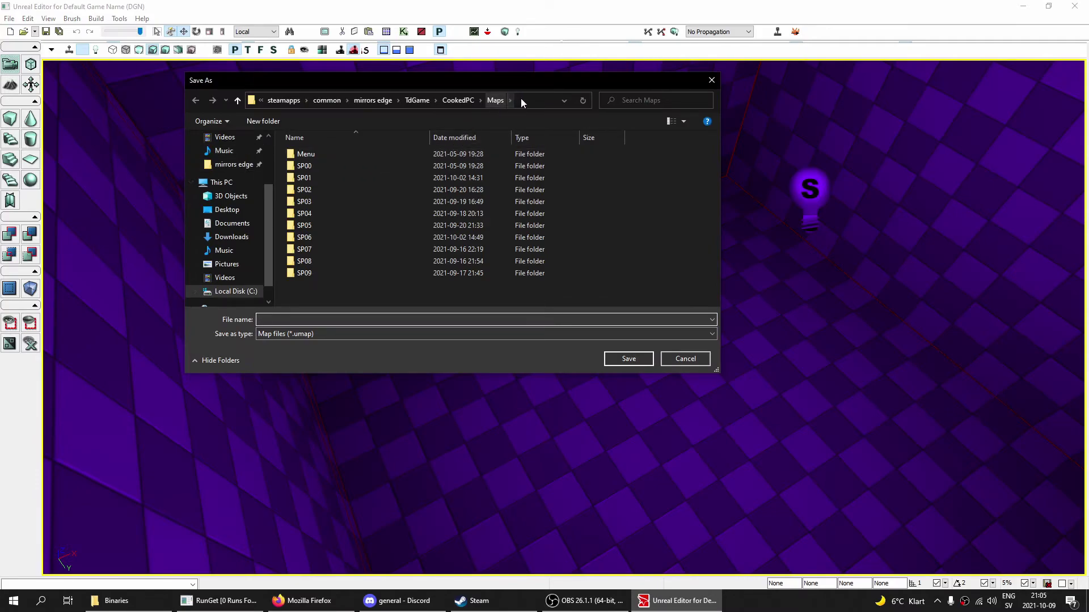
click(530, 98)
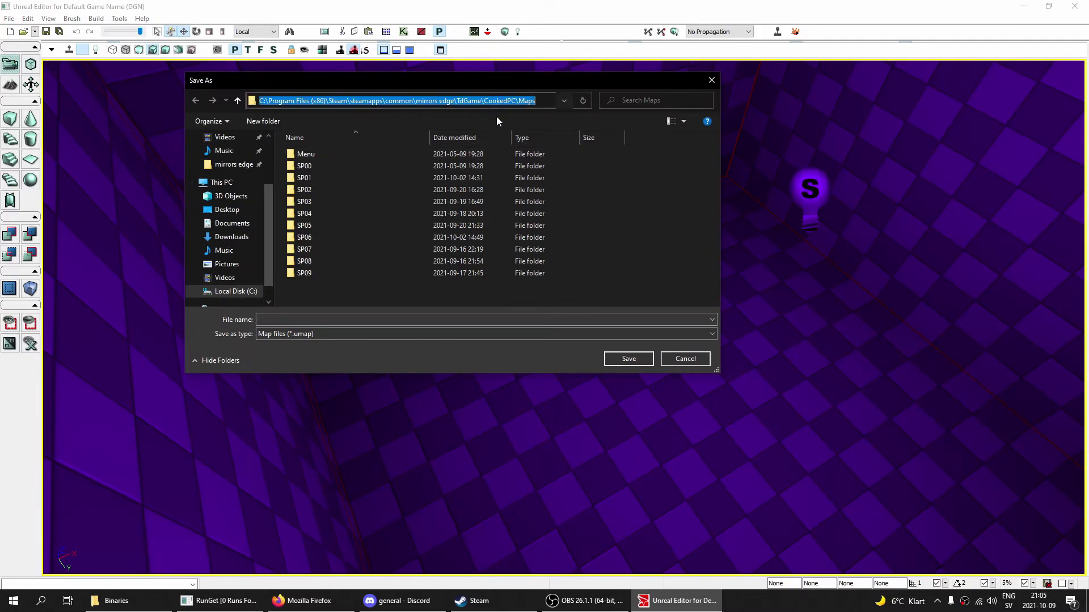
click(232, 165)
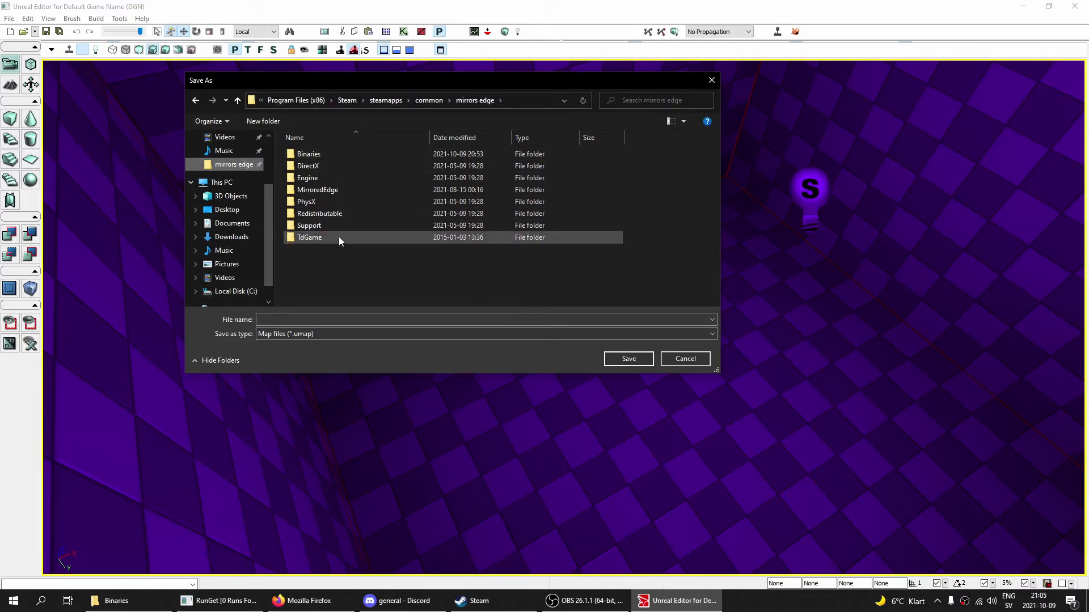
double_click(338, 236)
double_click(368, 165)
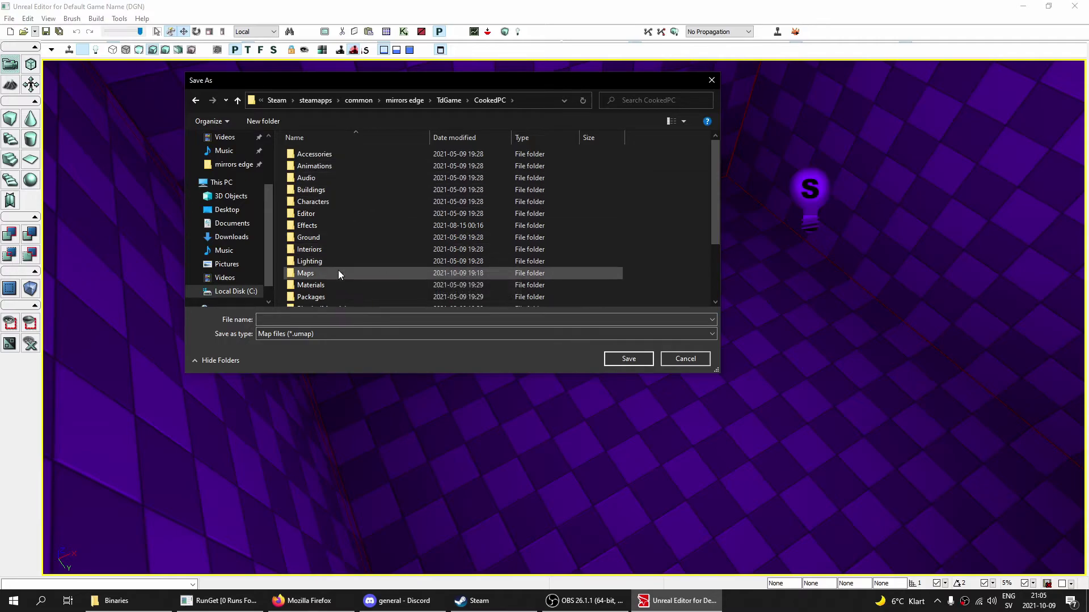
double_click(339, 272)
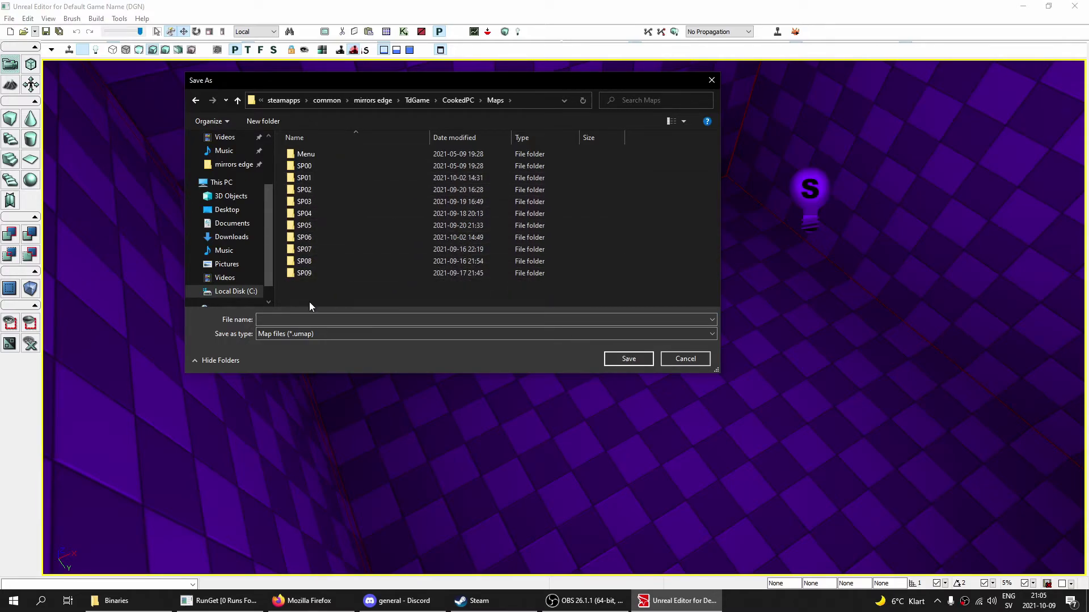
- Save the map as mymap.me1 with the file type set to All files
click(278, 315)
text(mymap.me1)
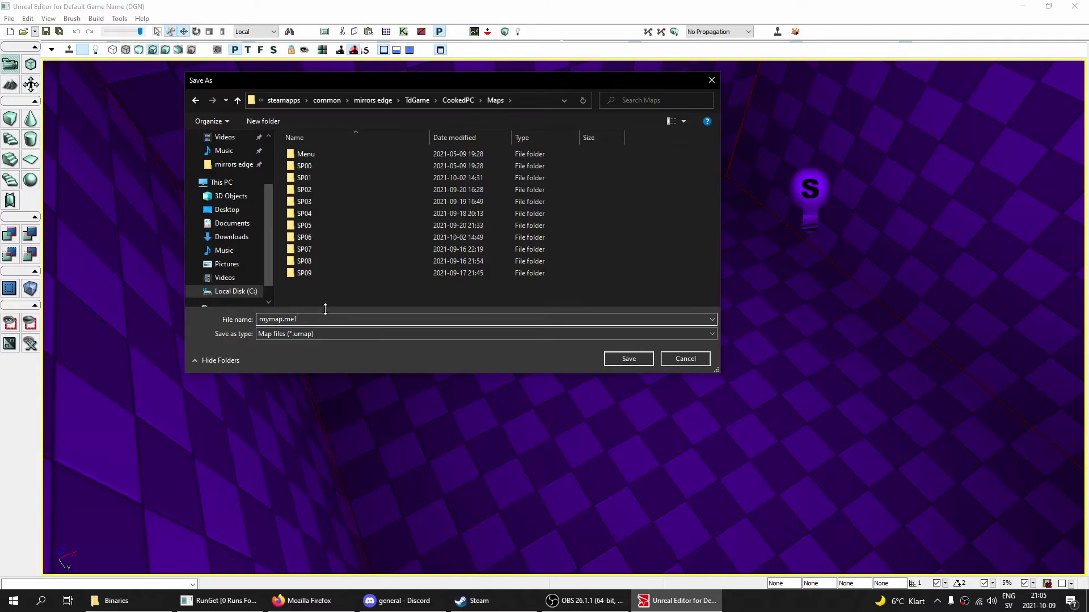
click(287, 334)
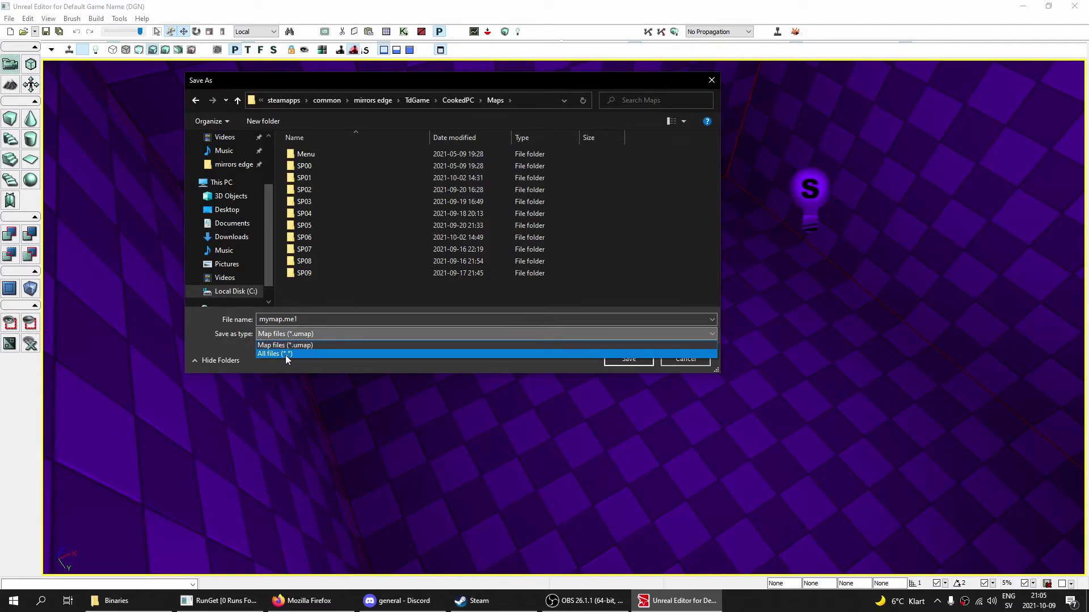
click(284, 354)
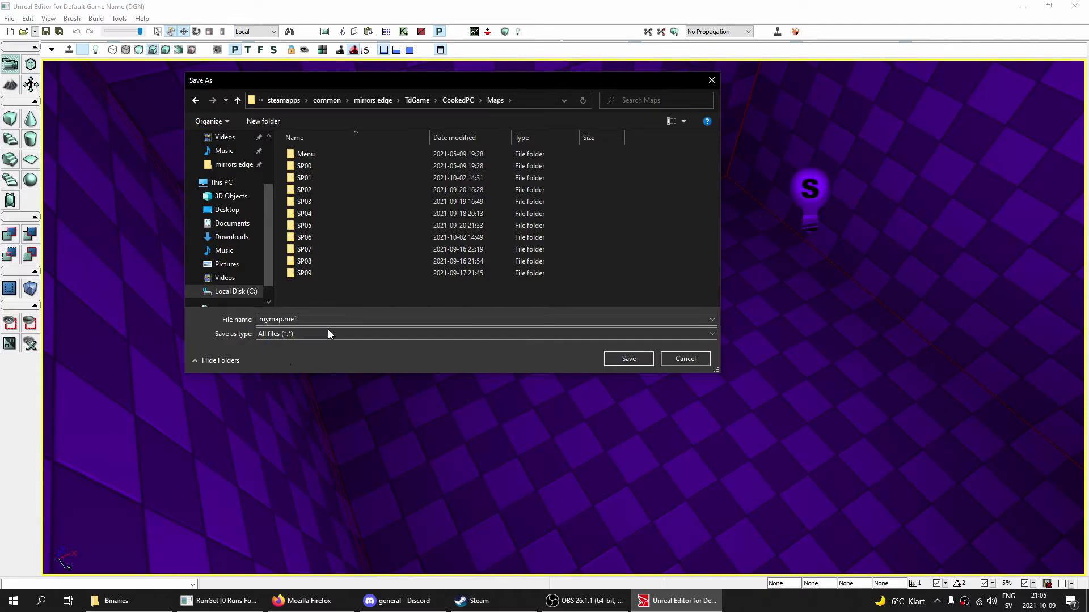
click(629, 359)
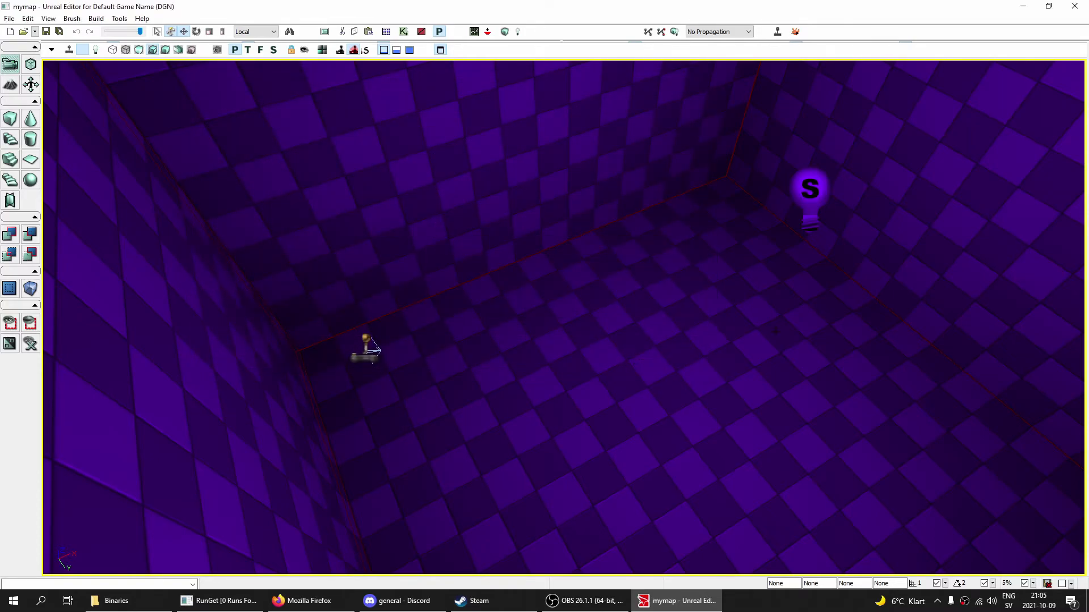
- Close the level editor and reposition the Binaries folder window on the desktop
click(1074, 7)
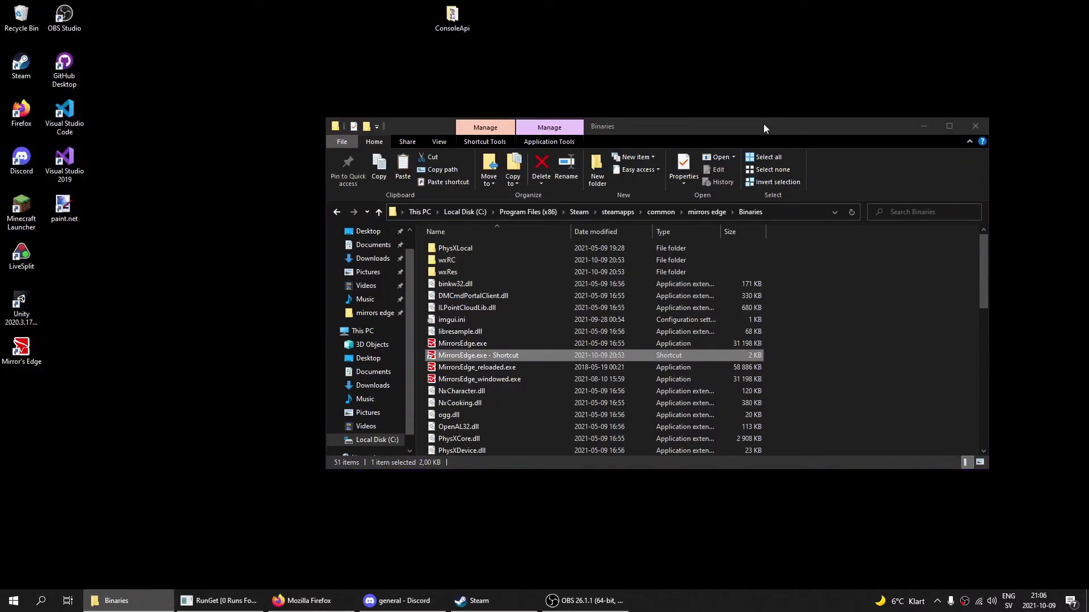
click(1065, 513)
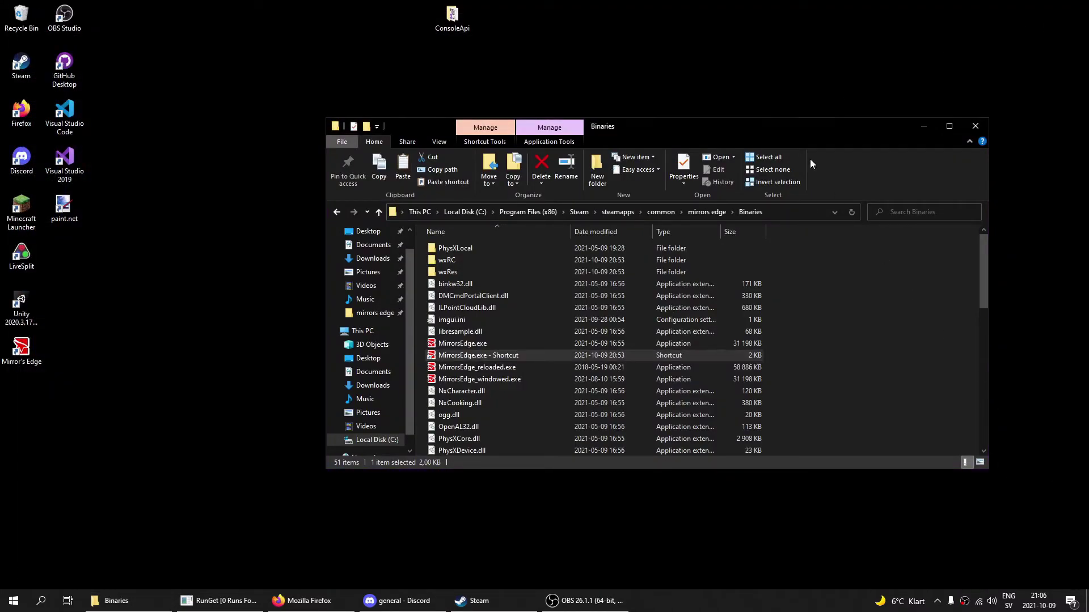
drag(780, 129, 730, 96)
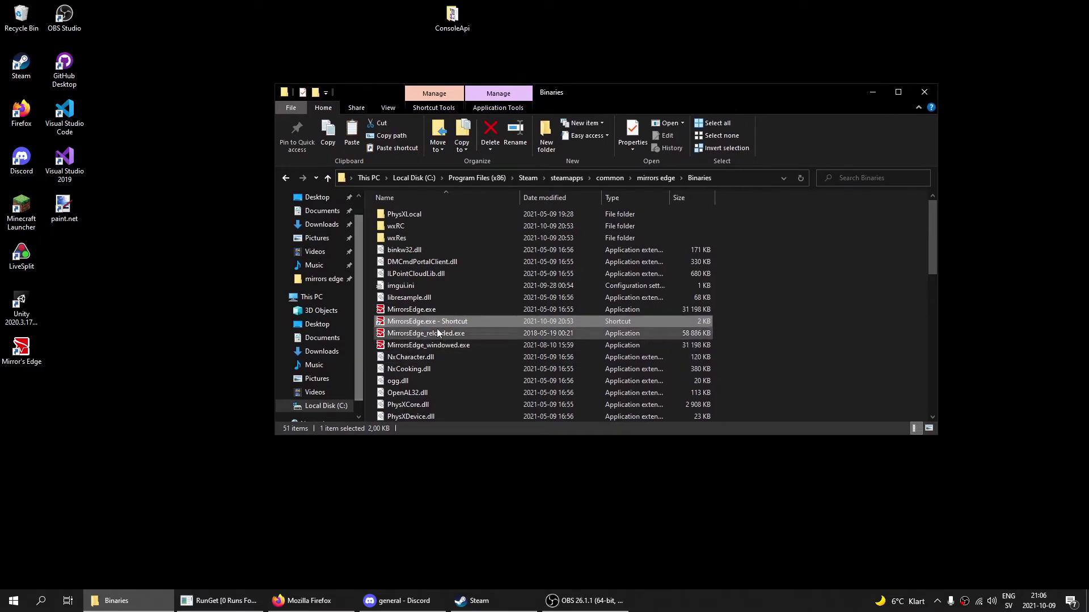
- Copy mymap.me1 from Documents\EA Games\Mirror's Edge\TdGame\Unpublished\CookedPC\Maps
click(332, 211)
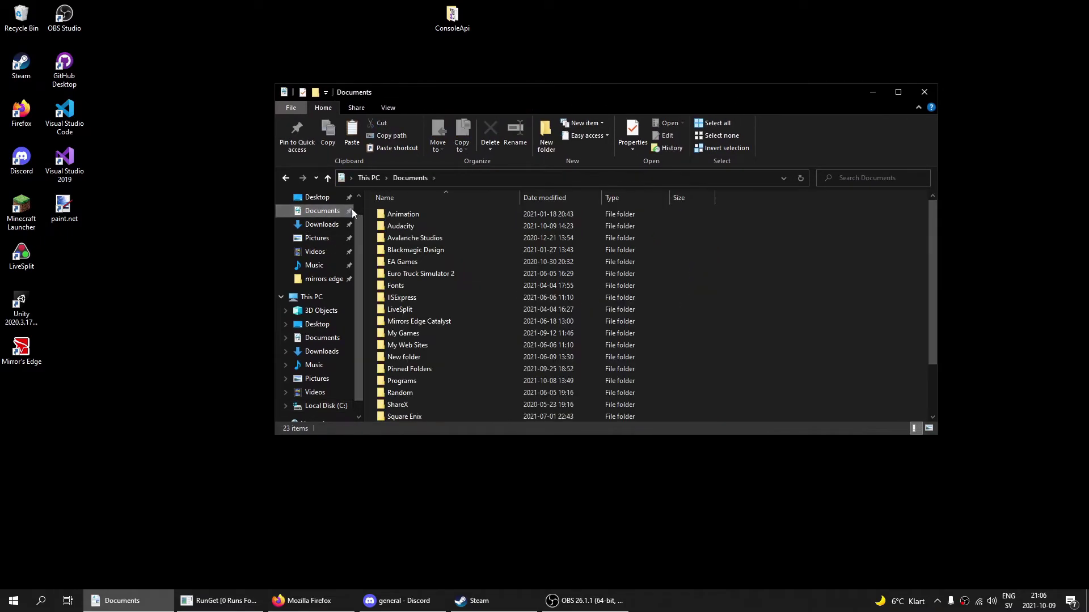
double_click(399, 261)
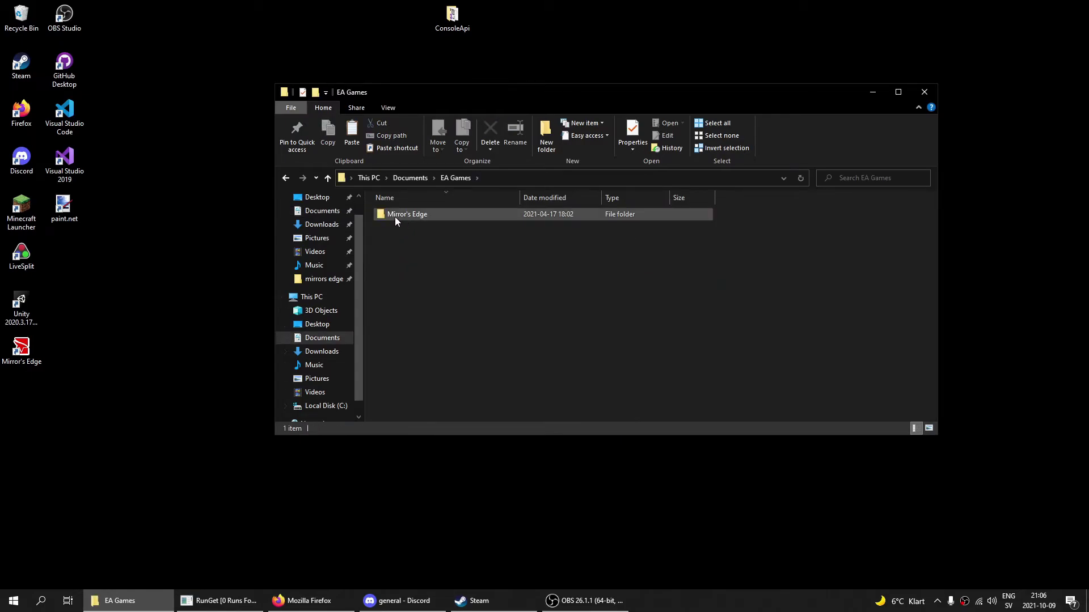
double_click(424, 216)
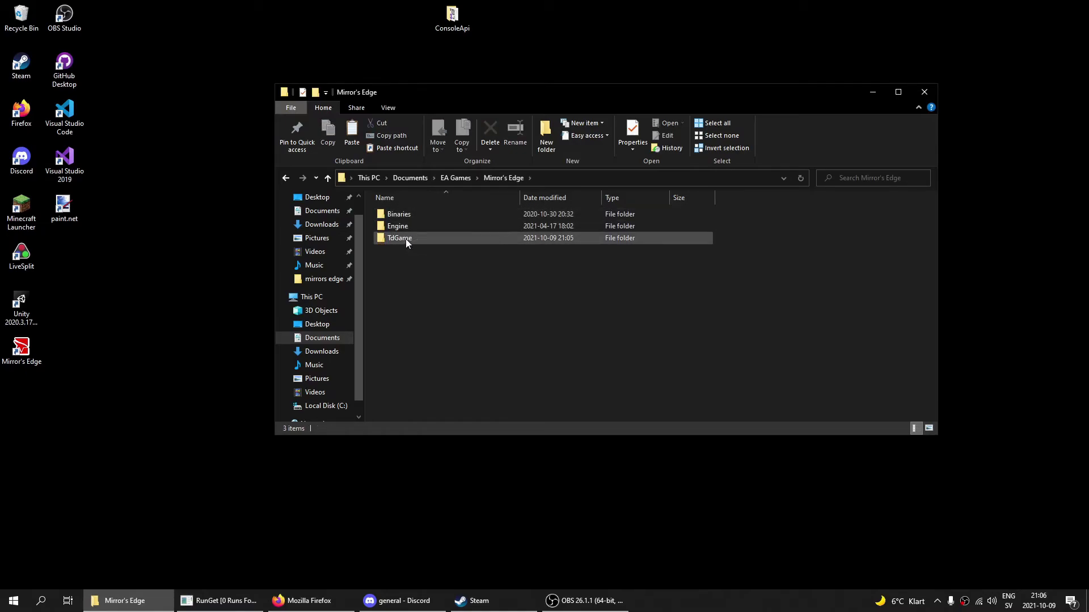
double_click(403, 239)
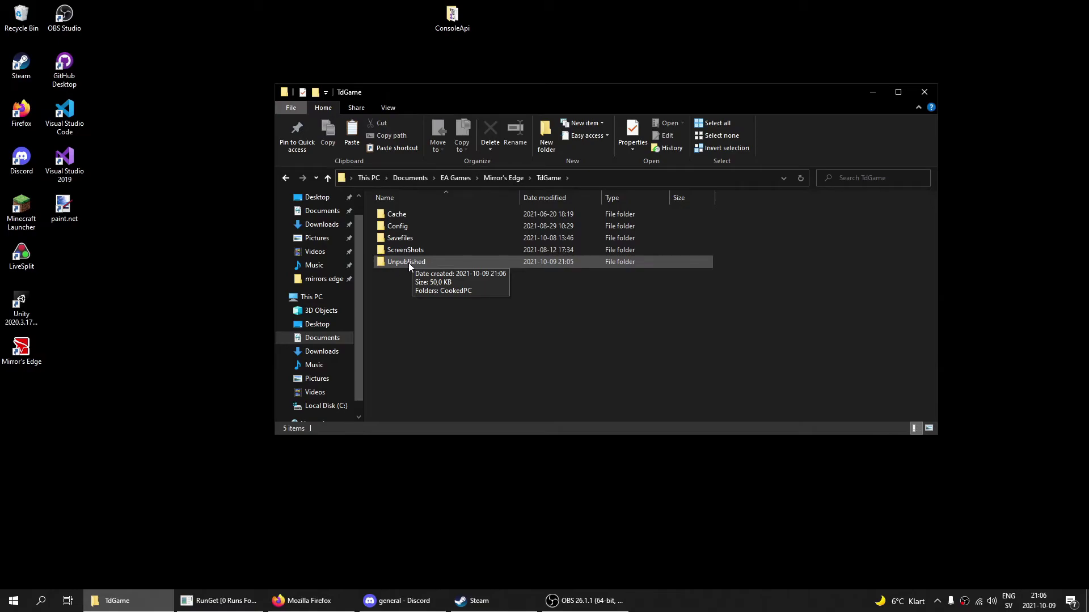
double_click(408, 262)
click(406, 216)
double_click(405, 216)
double_click(393, 216)
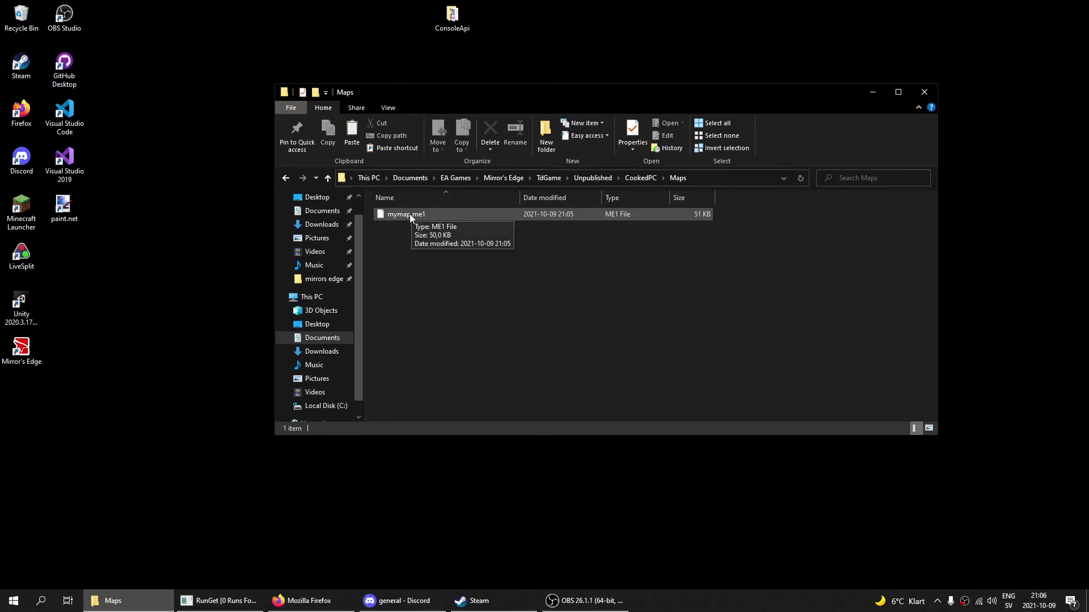
right_click(409, 213)
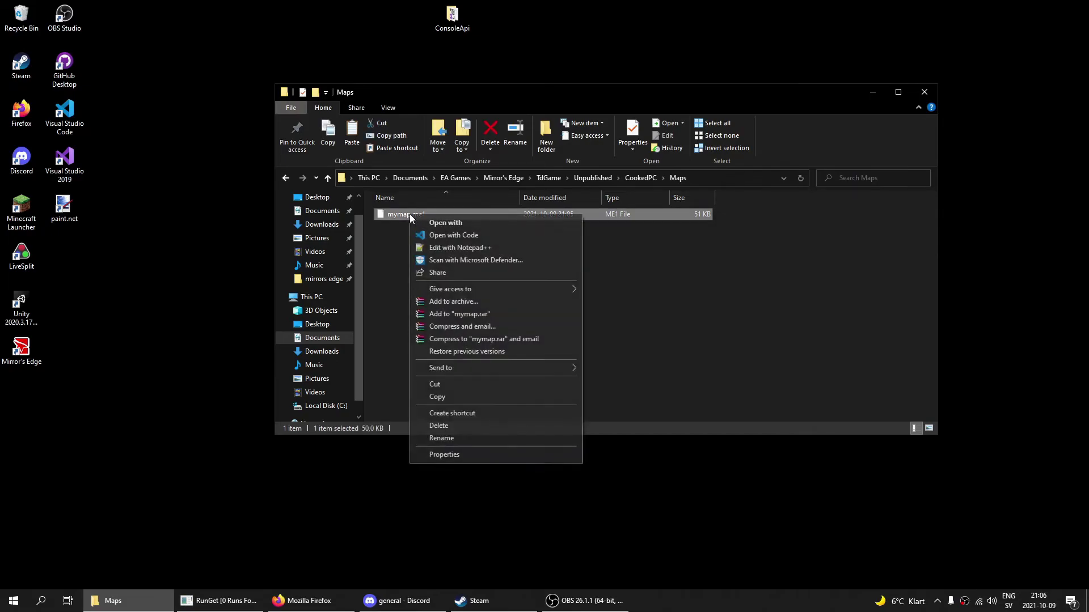
click(437, 397)
- Go back to the TdGame folder in Documents and create a new folder named Published
click(287, 178)
click(286, 178)
click(287, 178)
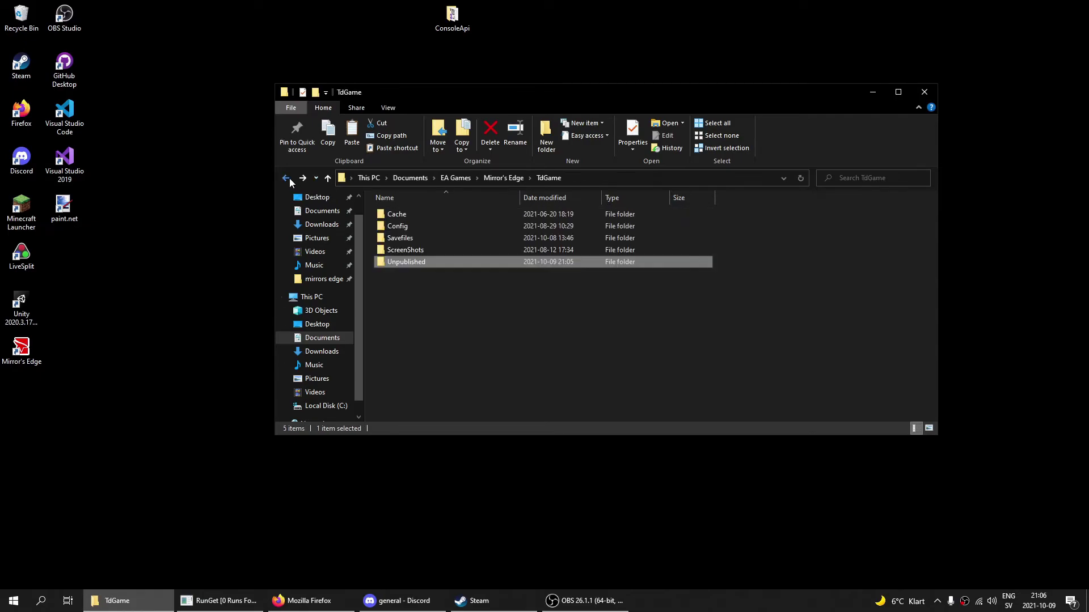
click(412, 286)
click(545, 128)
text(Published)
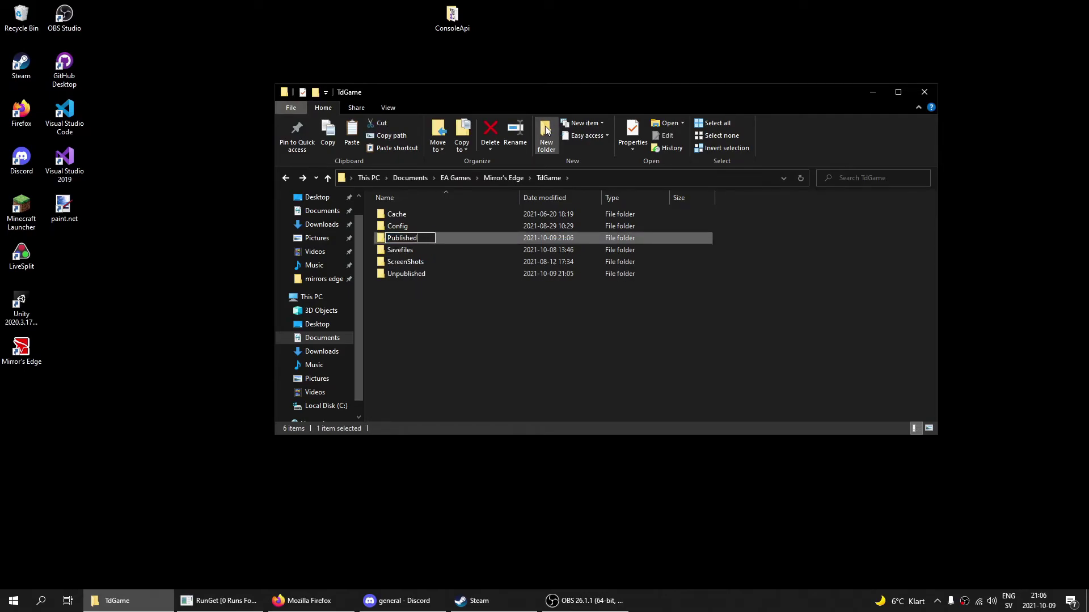
key(Return)
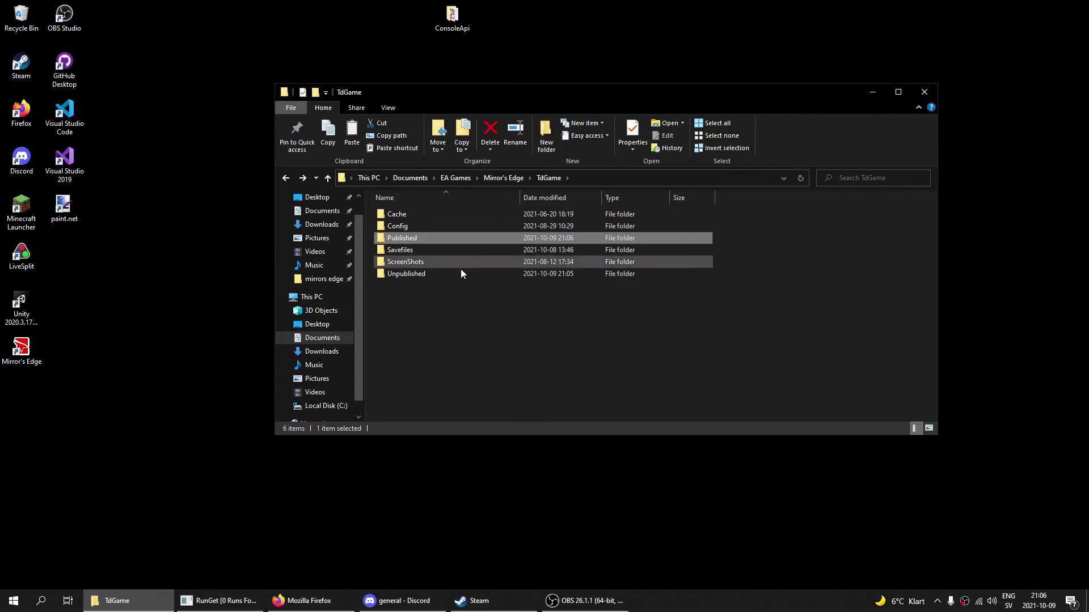
- Create a folder named CookedPC inside the Published folder
double_click(407, 239)
click(557, 128)
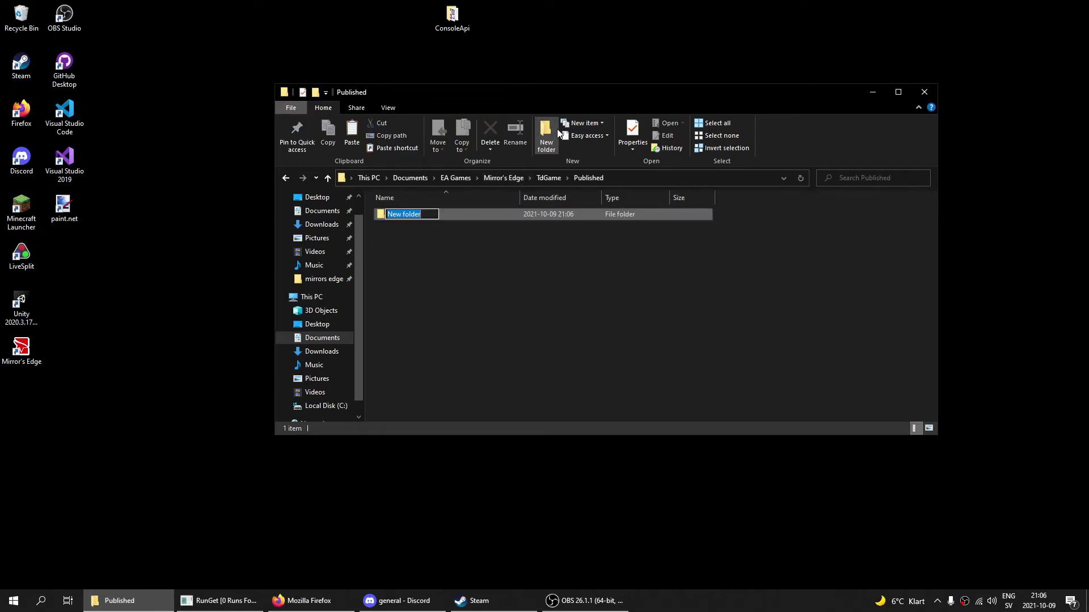
text(Cookced)
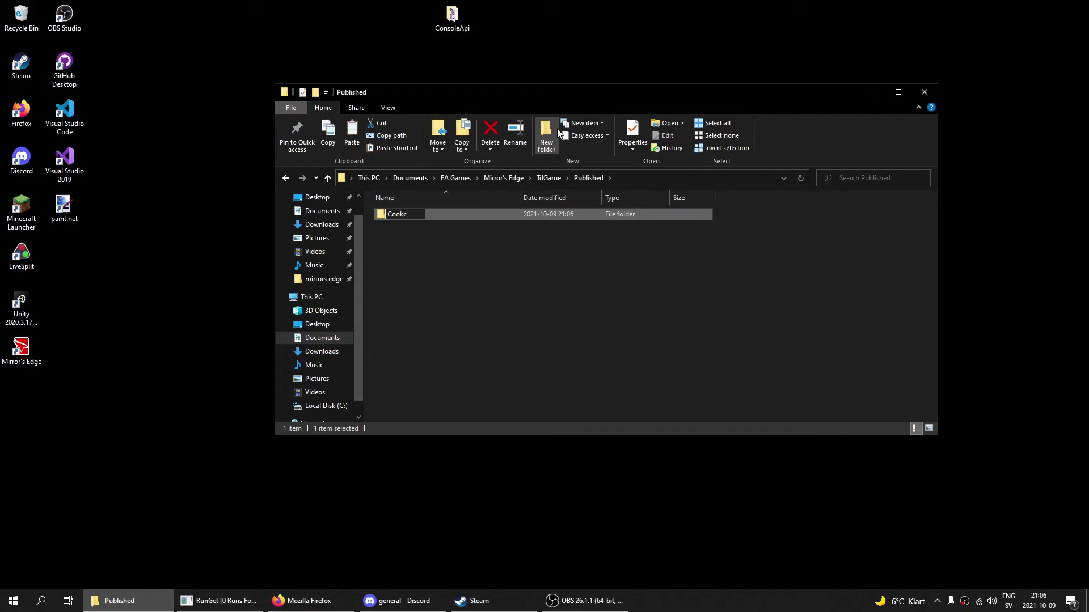
key(BackSpace)
key(BackSpace)
key(BackSpace)
text(edPC)
key(Return)
- Create a folder named Maps inside the Published\CookedPC folder
double_click(441, 219)
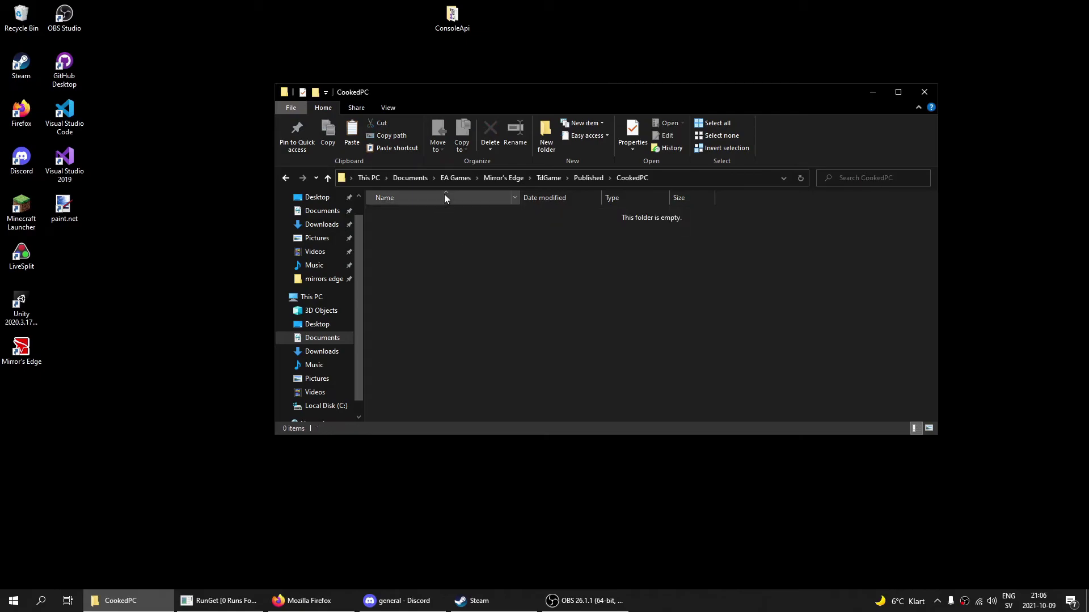
click(548, 136)
text(Maps)
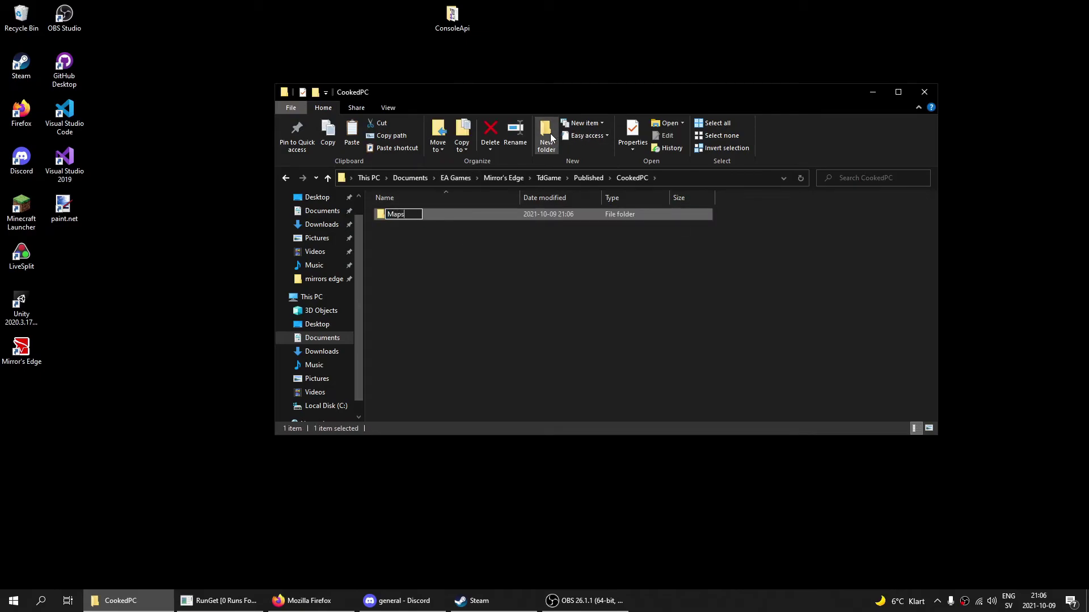
key(Return)
- Paste the copied mymap.me1 into the Published\CookedPC\Maps folder
double_click(415, 214)
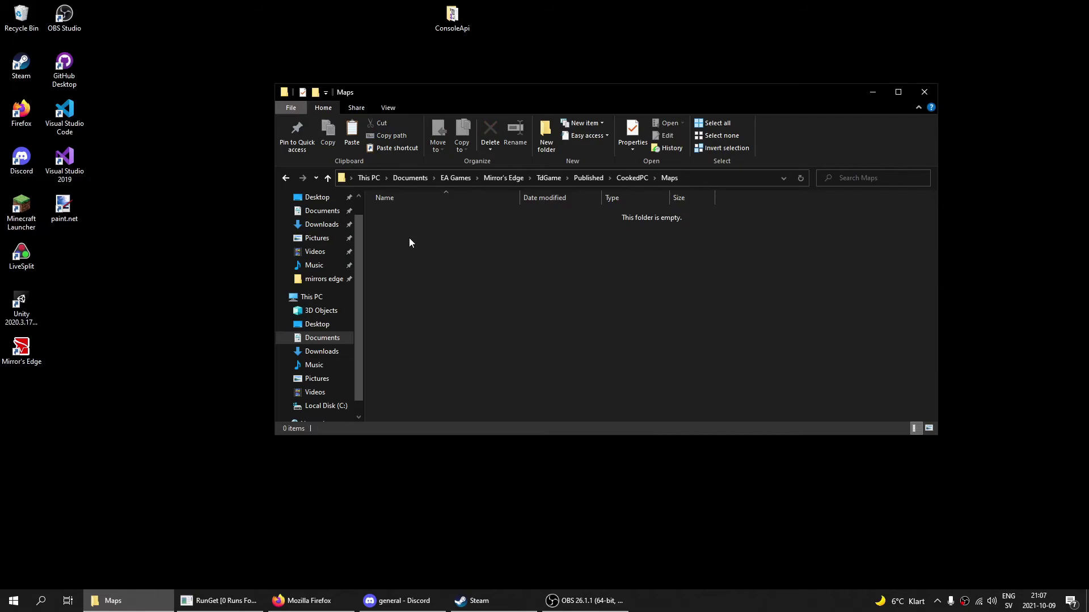
right_click(409, 237)
click(474, 317)
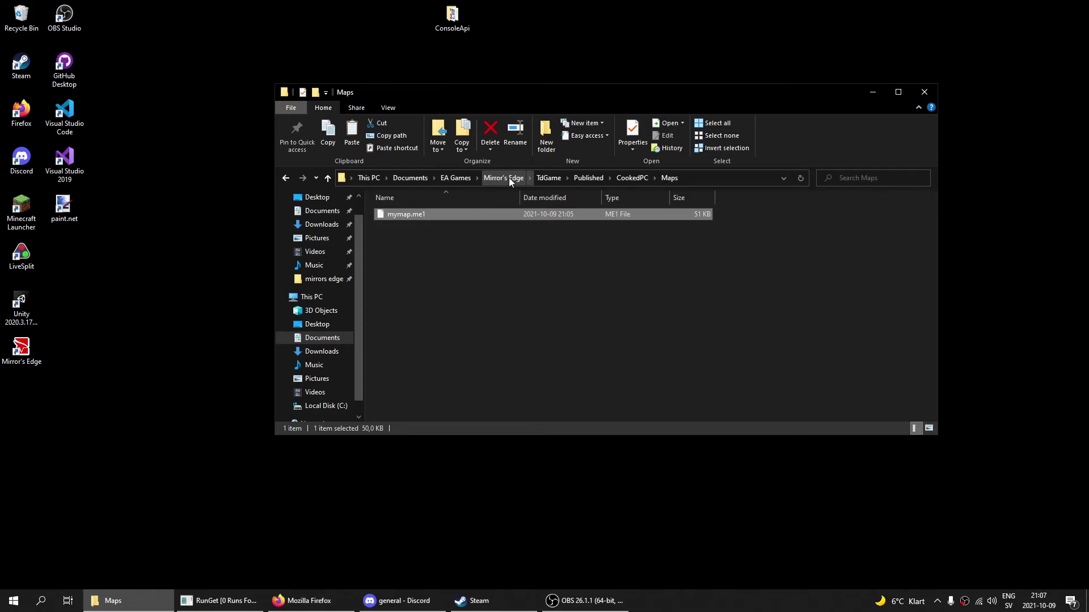
- Return to the TdGame folder, open its Config folder and select TdInput.ini
click(548, 178)
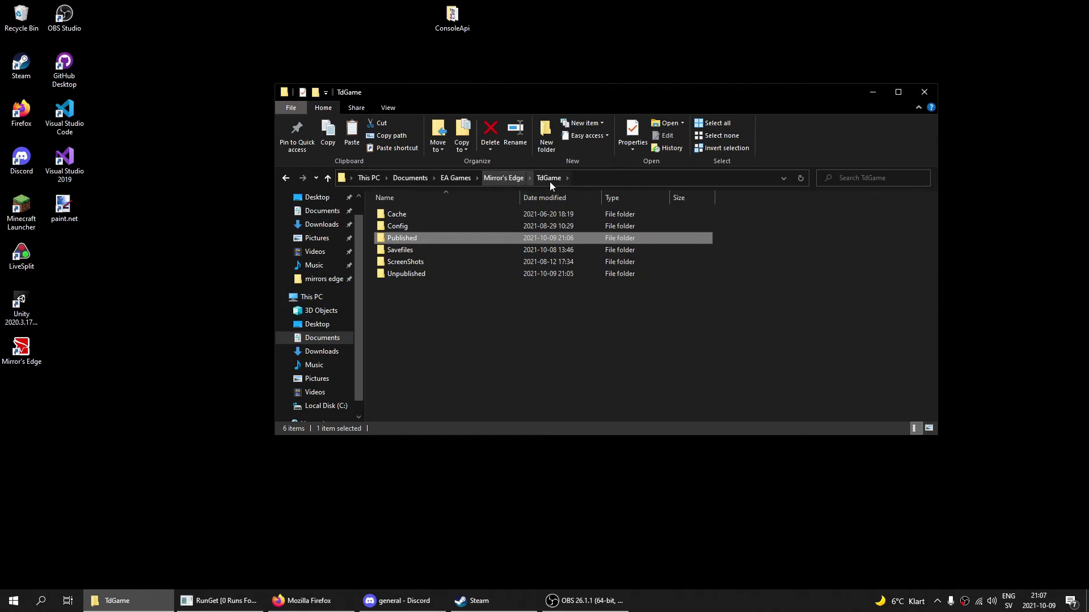
click(414, 228)
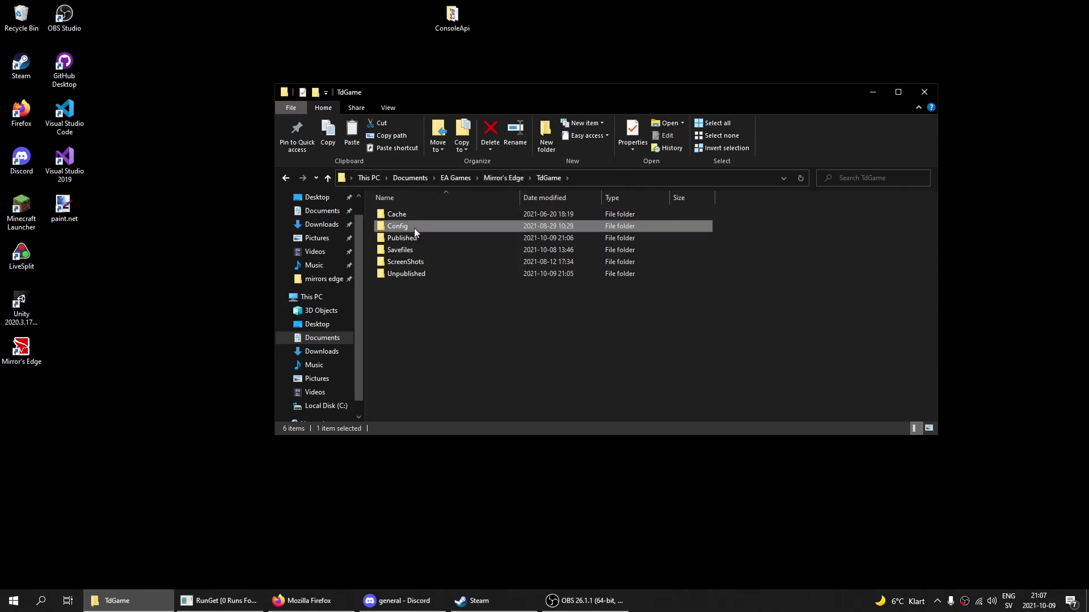
double_click(414, 227)
click(409, 226)
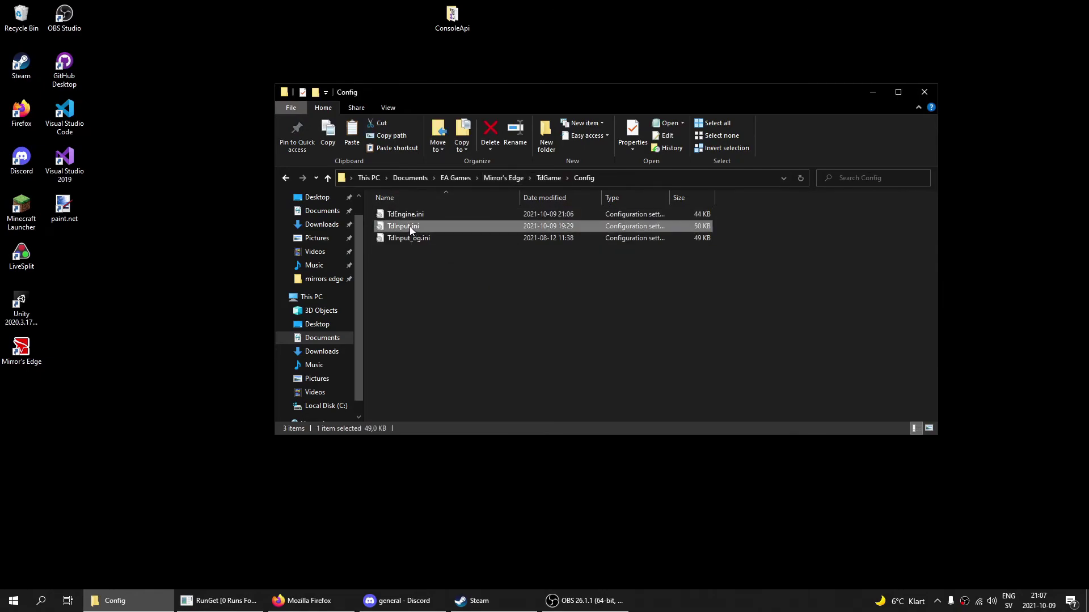
- Check the general properties of TdInput.ini, including its read-only attribute, and close them
right_click(411, 228)
click(445, 503)
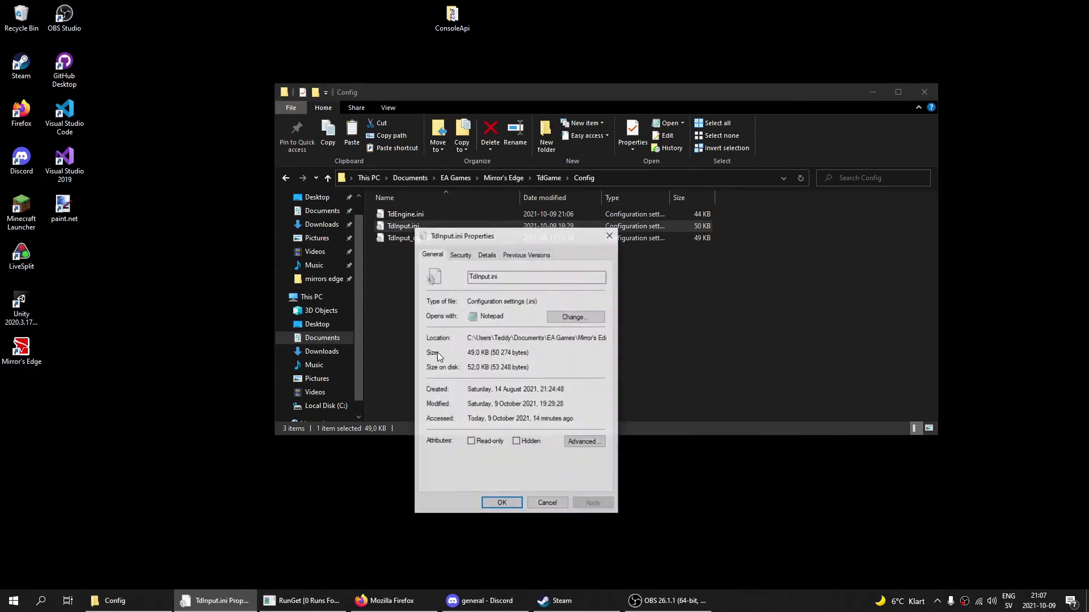
click(610, 235)
- Open TdInput.ini and add the line Bindings=(Name="NumPadSeven",Command="") below bEnableMouseSmoothing=false
double_click(421, 225)
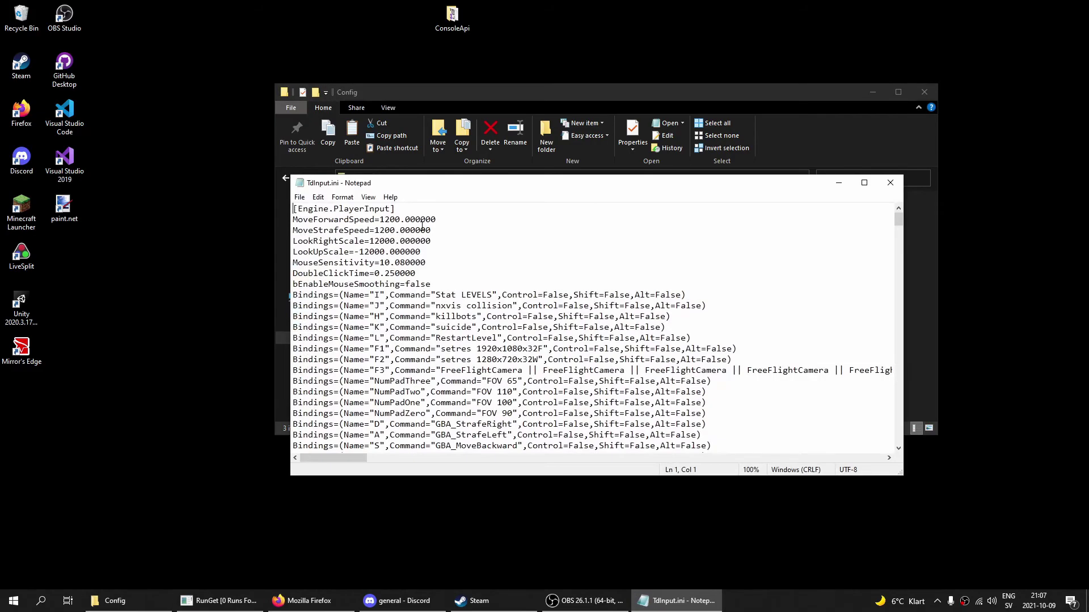
click(448, 283)
key(Return)
text(Bindings)
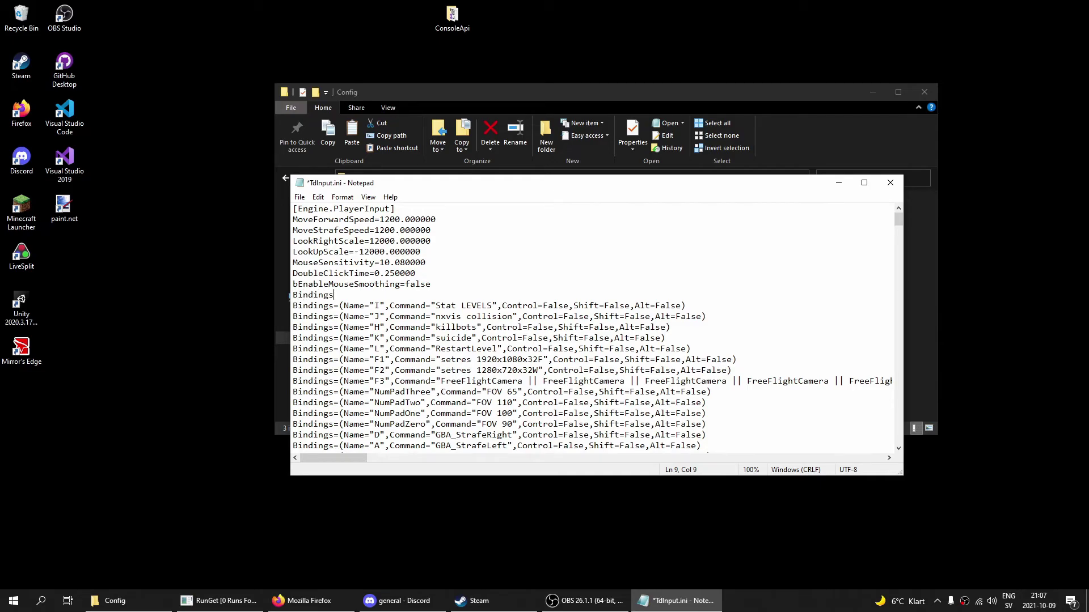
text(=())
key(Left)
text(Name)
text(="")
text(Num)
text(PadSev)
text(en)
text(,C)
text(ommand)
text(="")
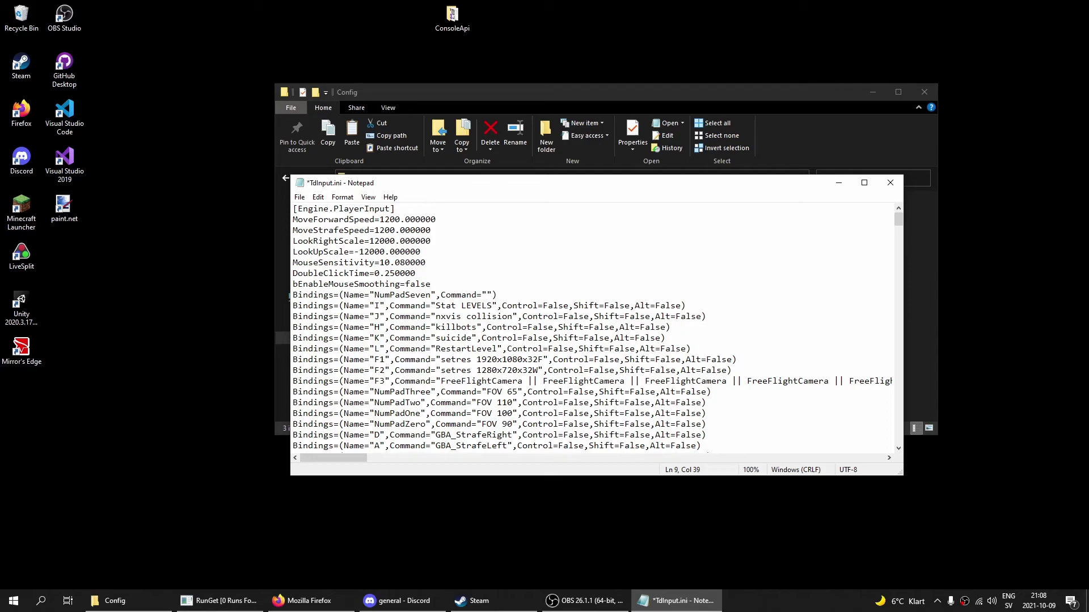
- Set the command of the NumPadSeven binding to start mymap, without the .me1 extension
text(start)
text(mym)
text(ap)
text(.me1)
key(BackSpace)
key(BackSpace)
key(BackSpace)
key(BackSpace)
- Save the edited TdInput.ini and close the text file
drag(681, 305, 501, 304)
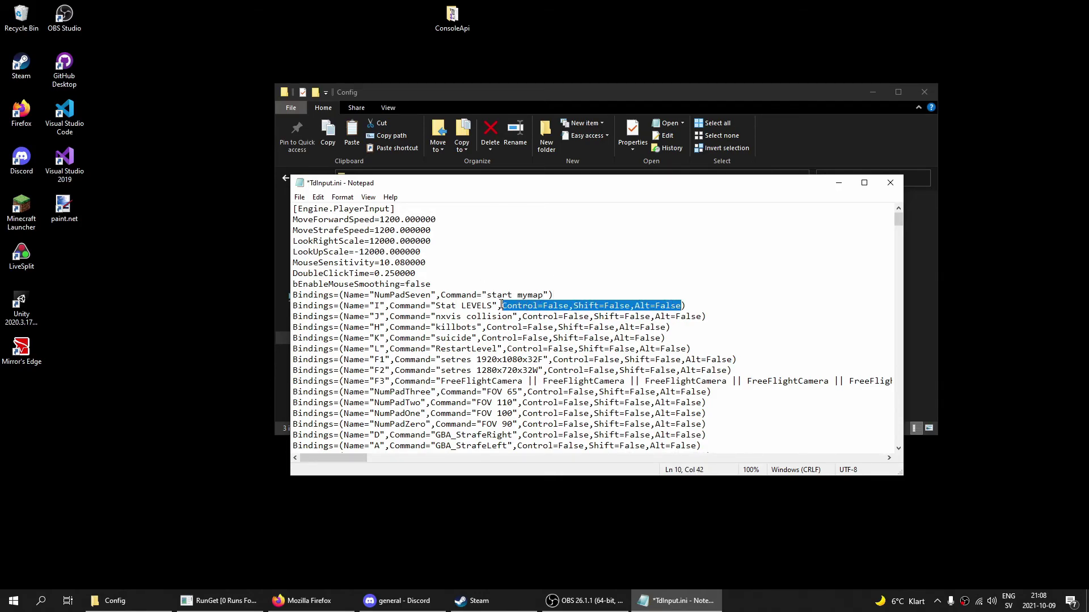
click(571, 295)
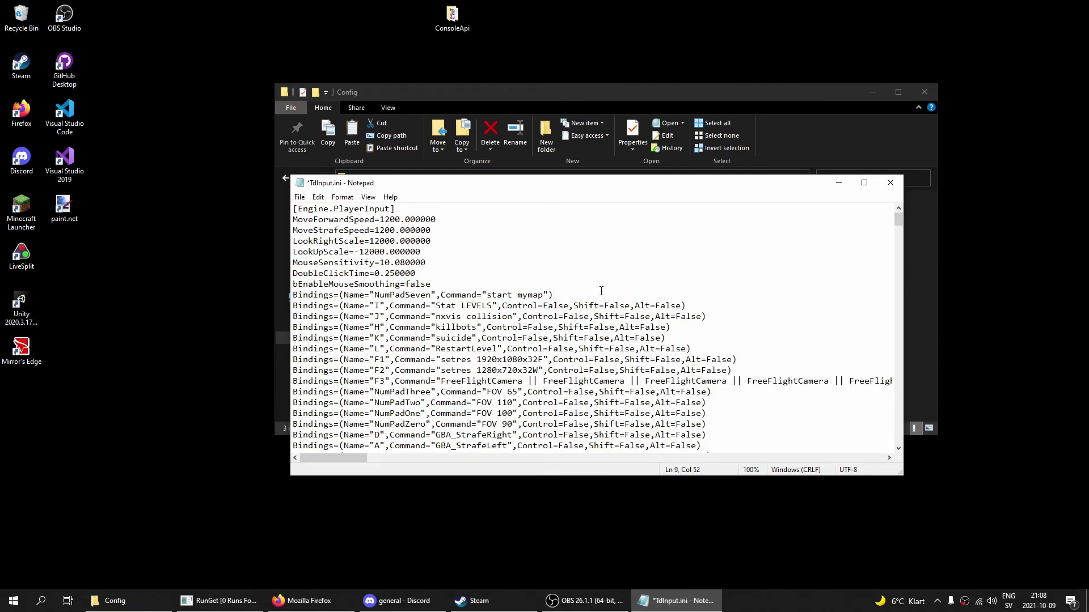
key(ctrl+s)
click(890, 182)
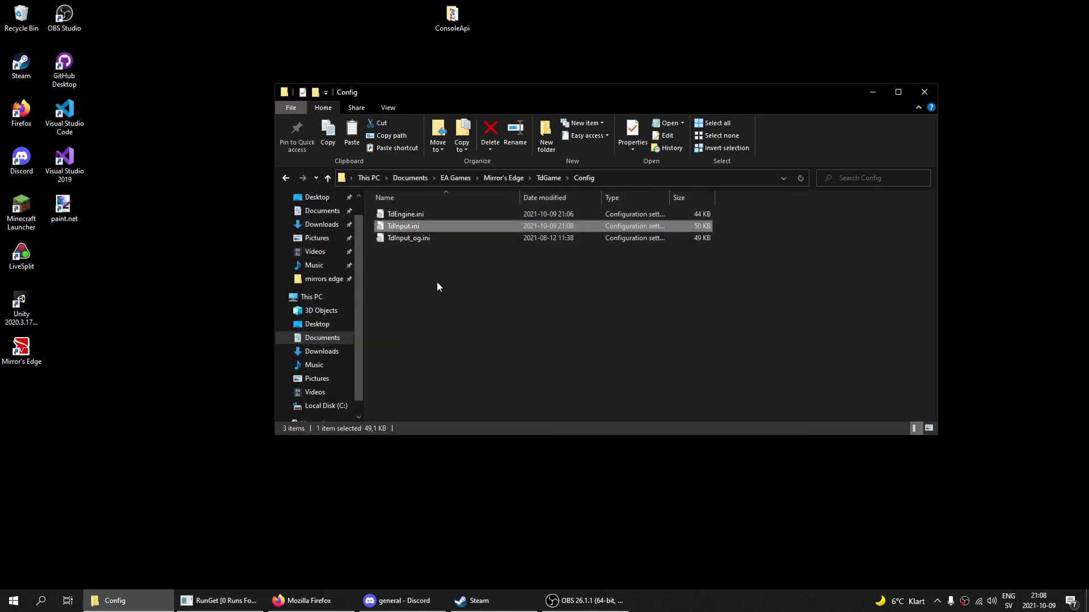
- Launch Mirror's Edge from the desktop and start a story chapter through Play Chapter
click(421, 251)
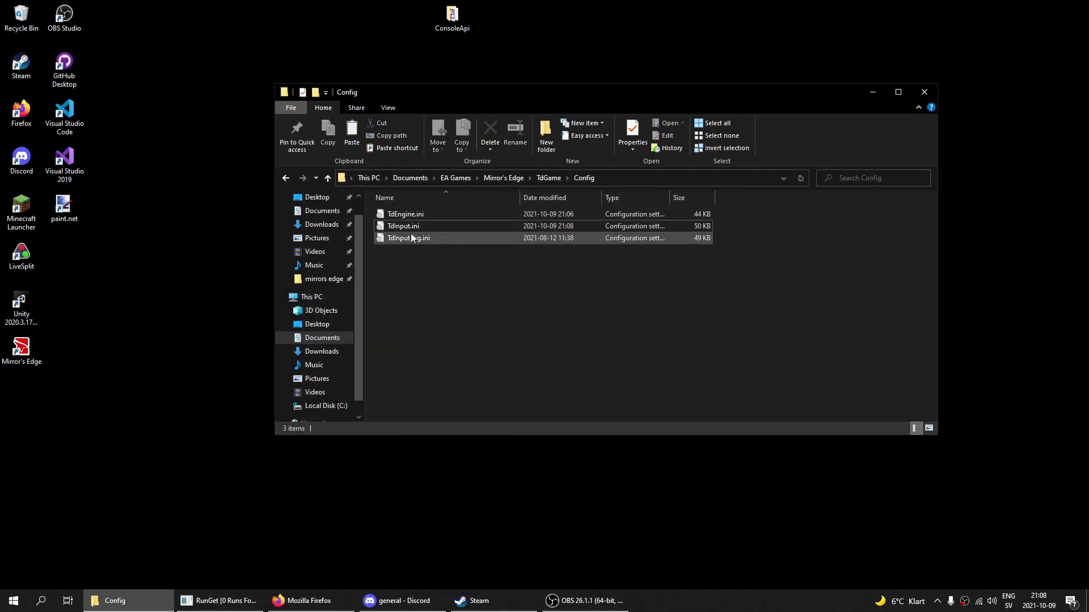
double_click(22, 349)
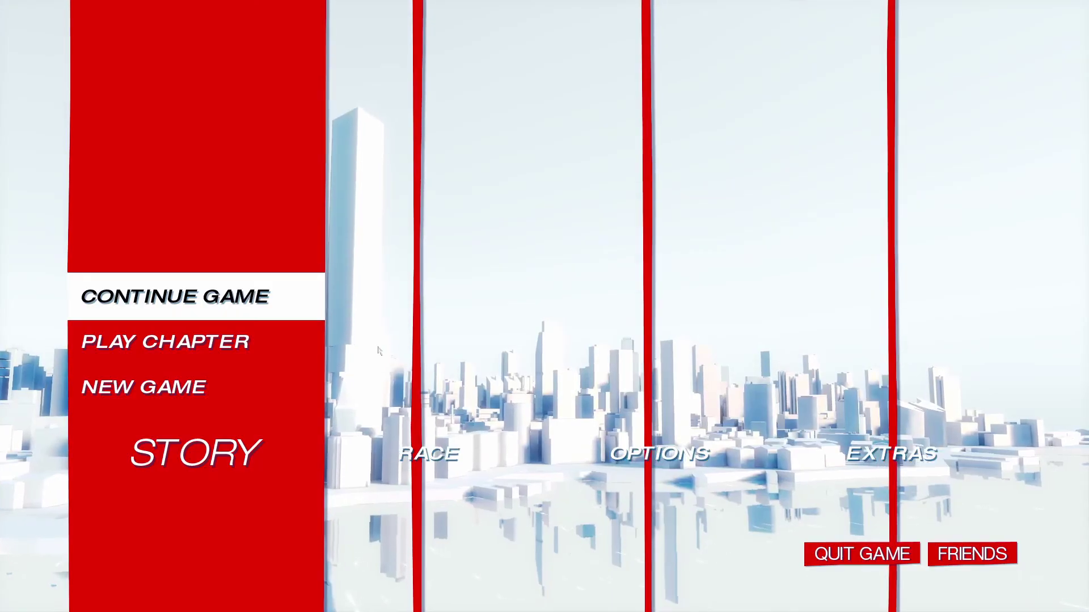
key(Down)
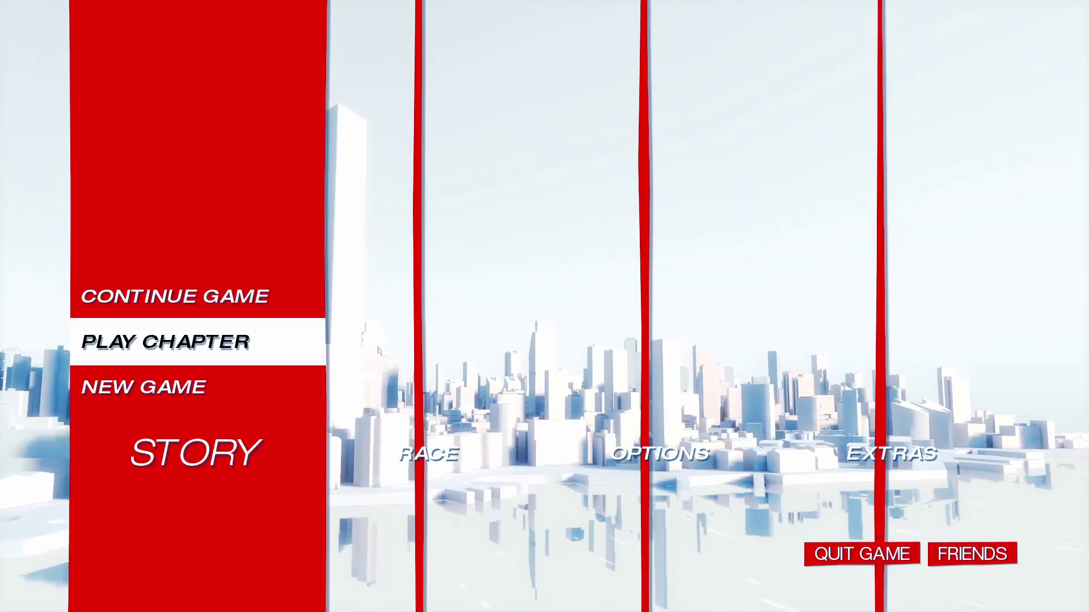
key(Return)
key(Right)
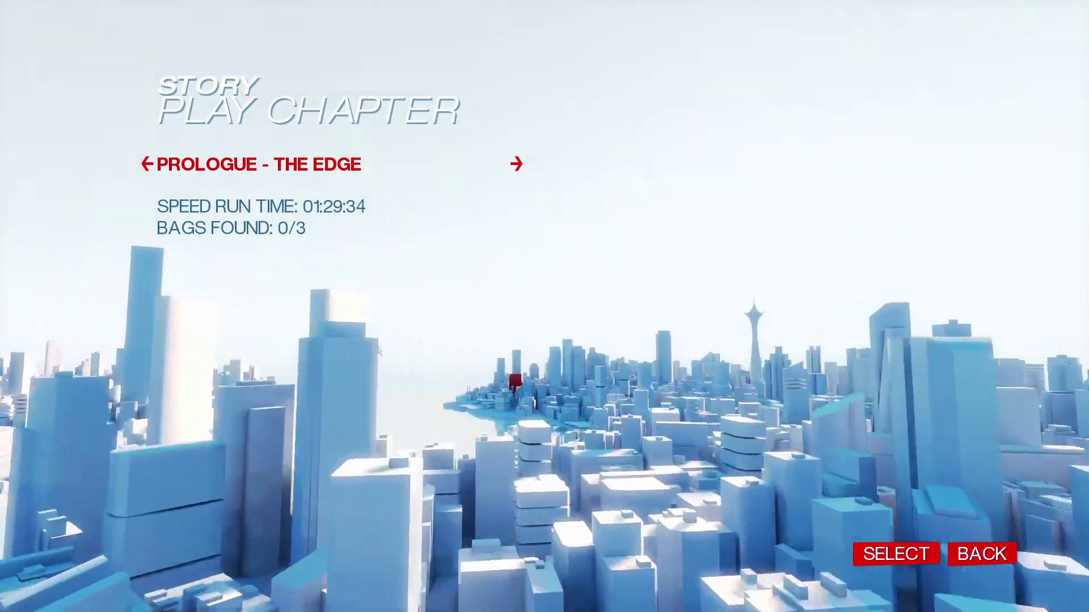
key(Return)
key(Right)
key(Return)
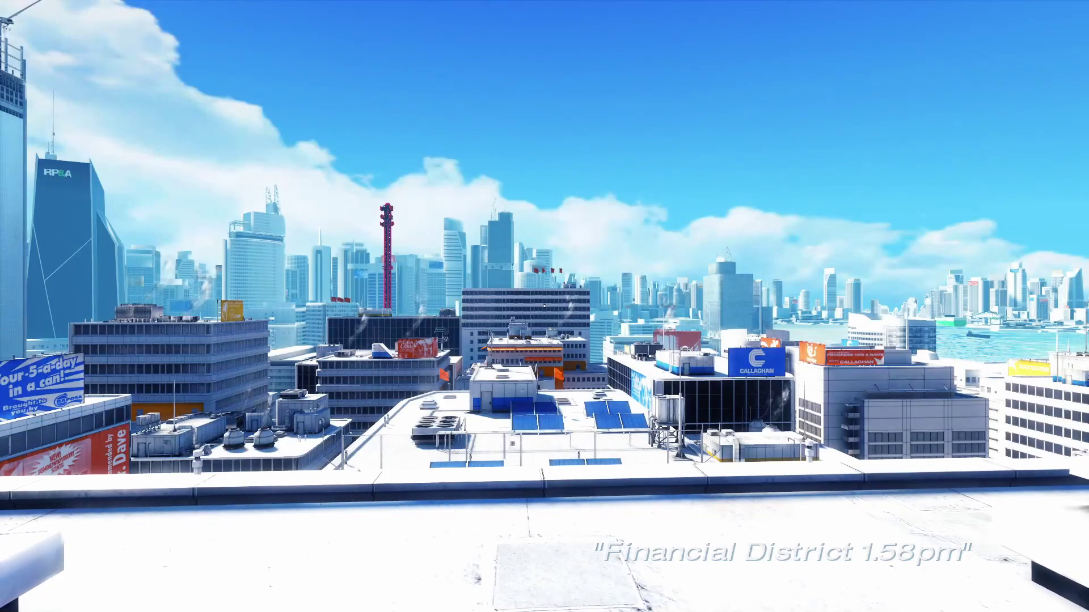
key(space)
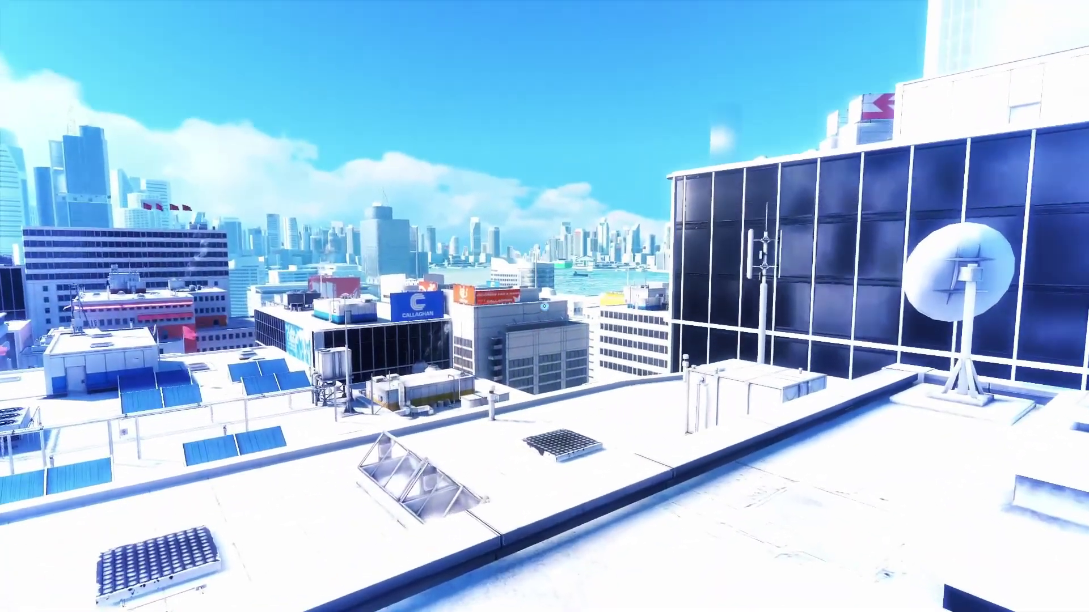